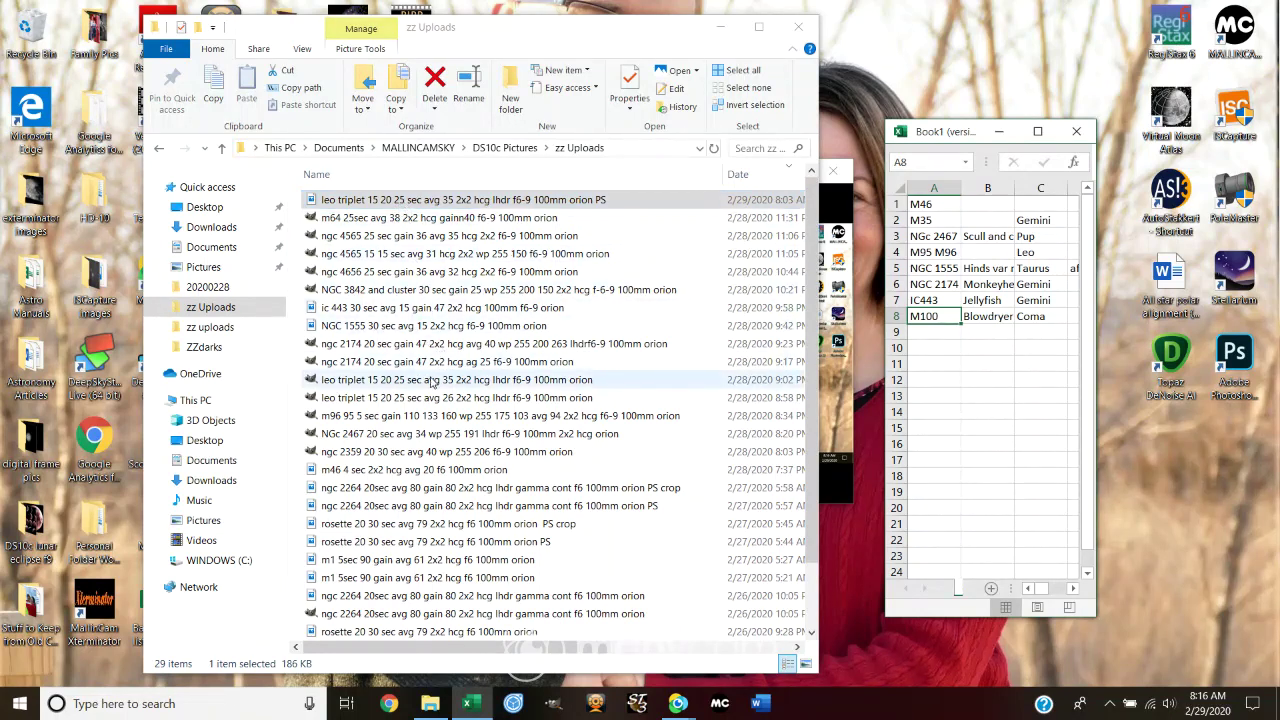
Open the leo triplet avg 35 image from File Explorer with Adobe Photoshop 2020.
right_click(432, 383)
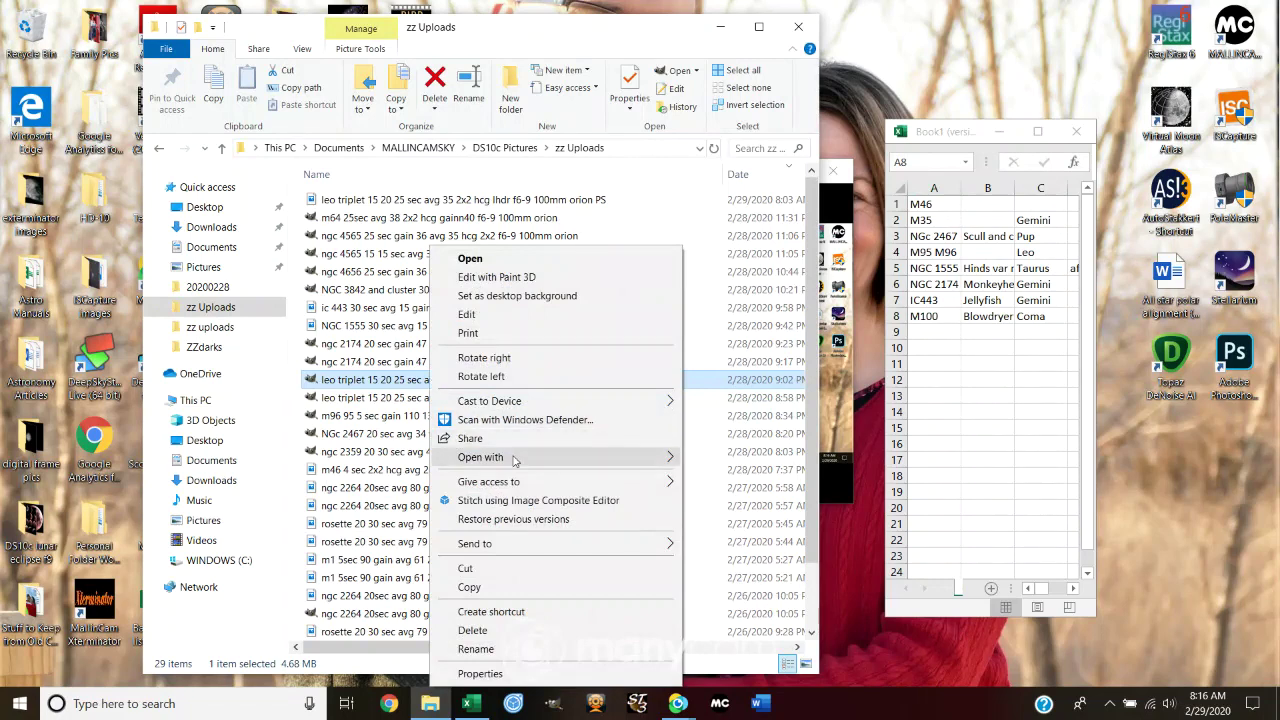
mouse_move(514, 460)
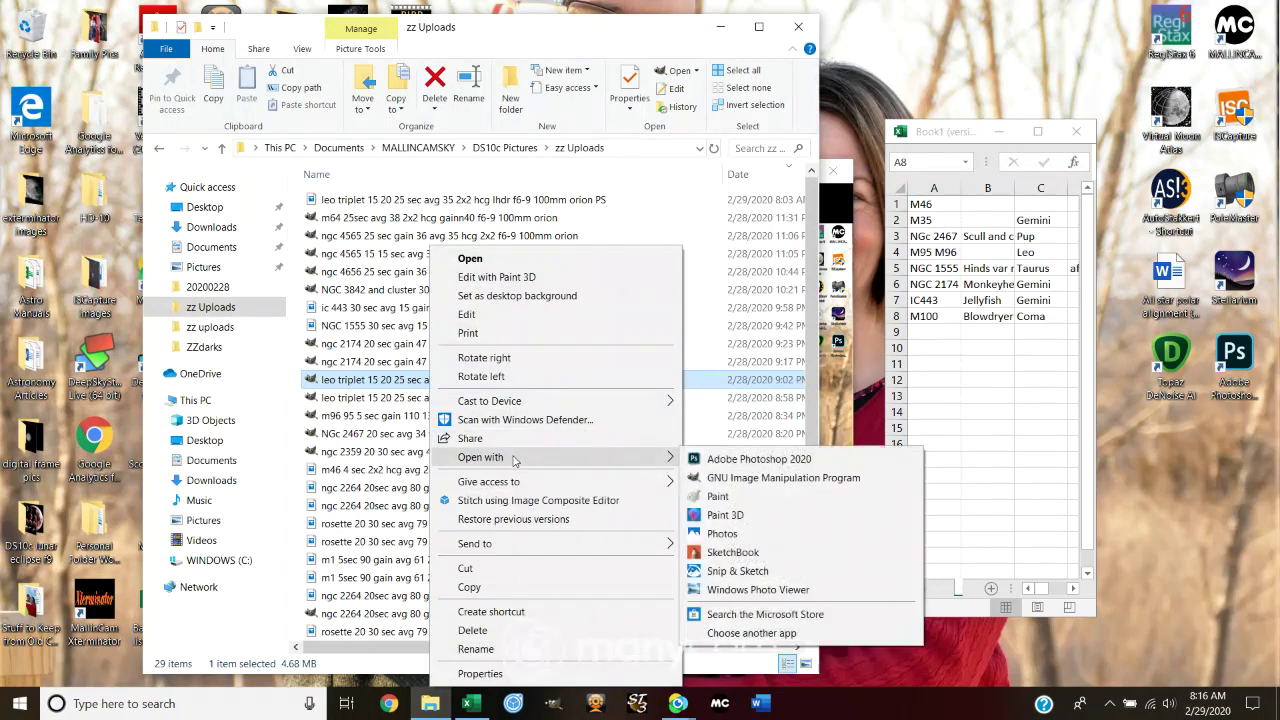
click(720, 460)
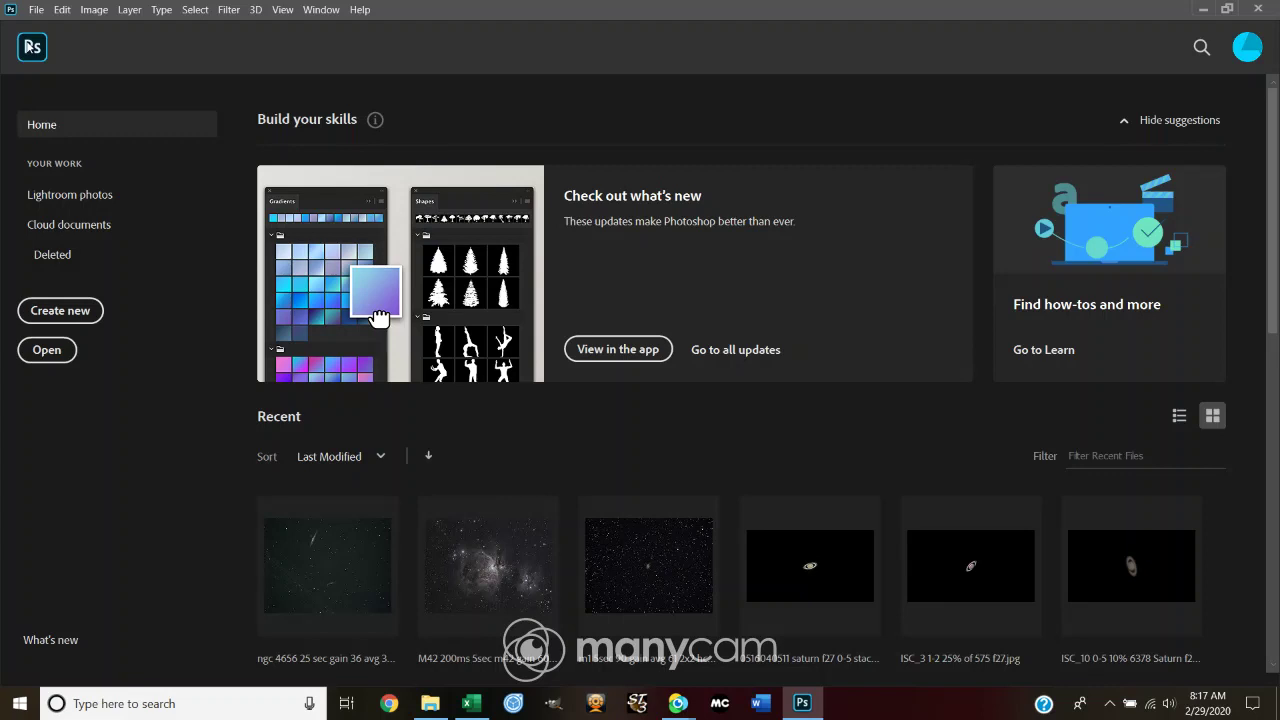
Load leo triplet avg 35 and avg 26 into a stack as layers of one new document.
click(37, 10)
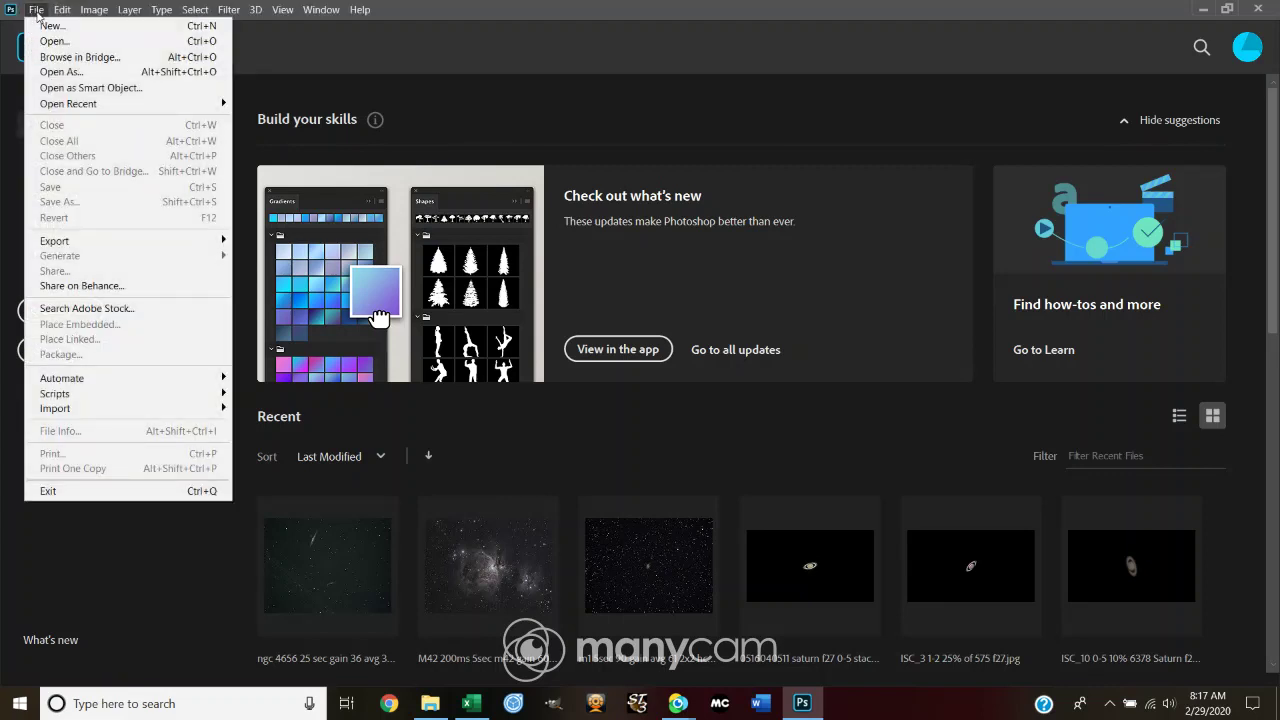
mouse_move(116, 398)
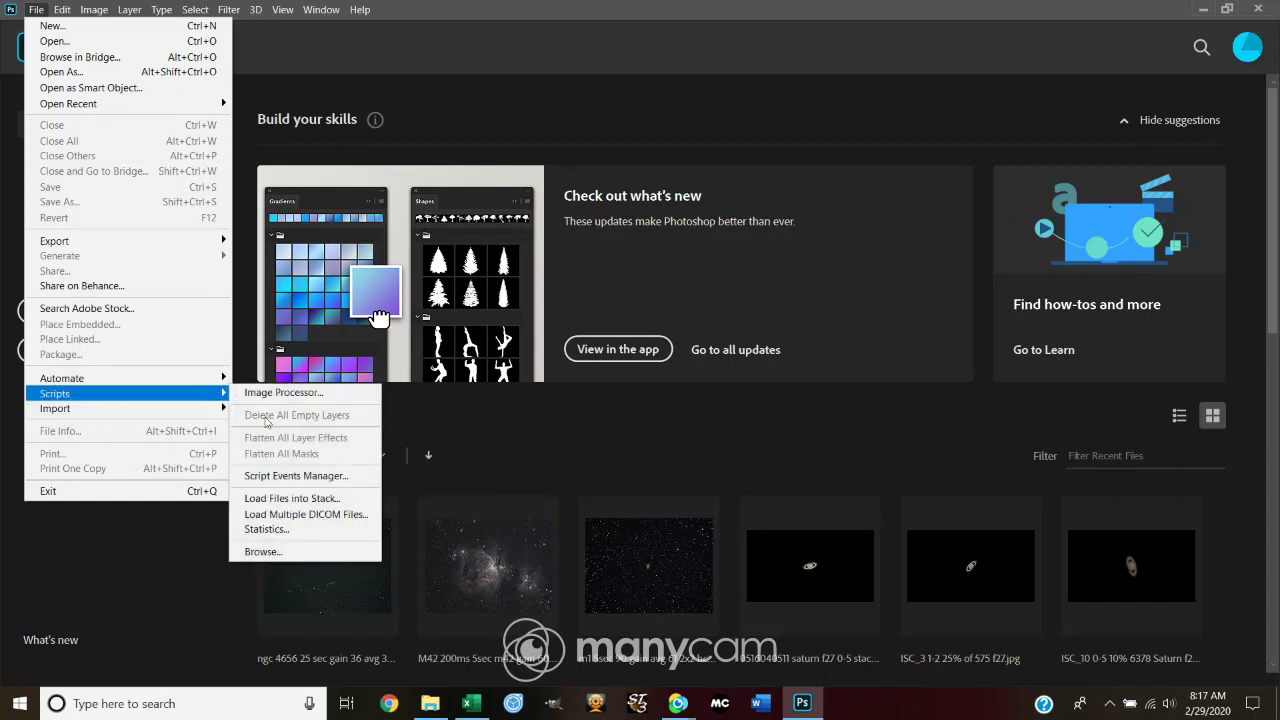
click(294, 499)
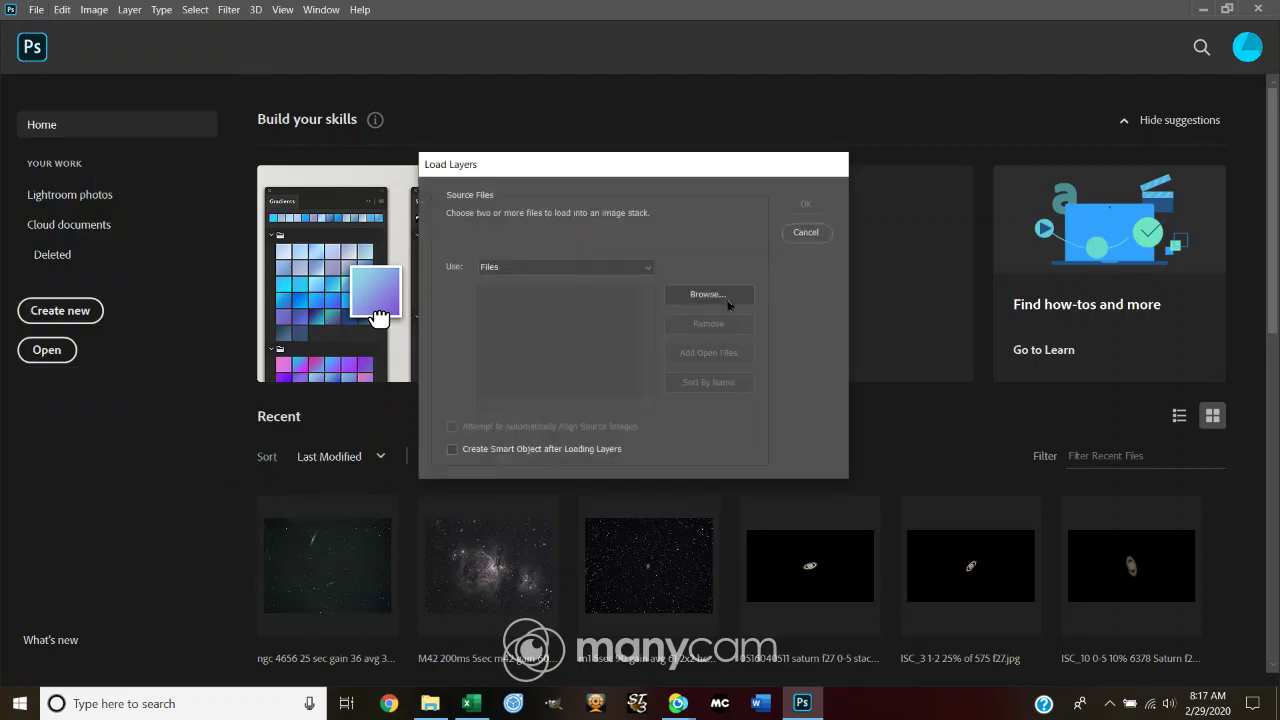
click(722, 298)
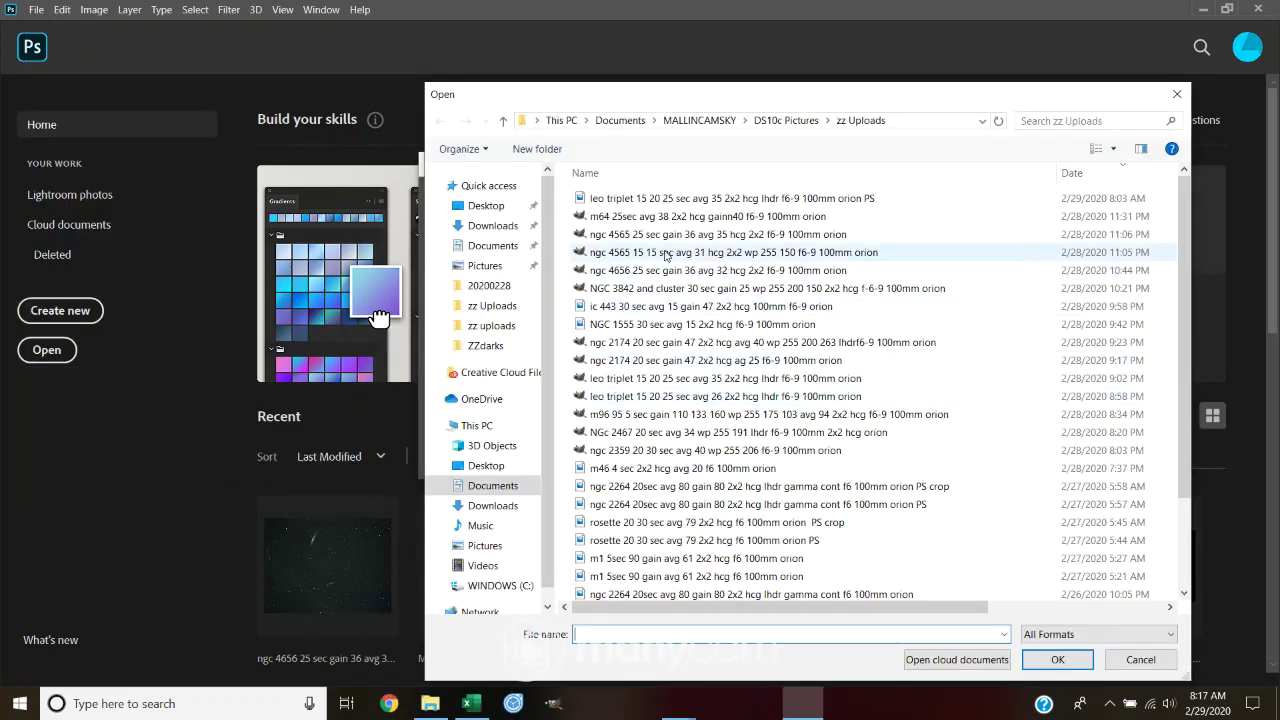
click(634, 379)
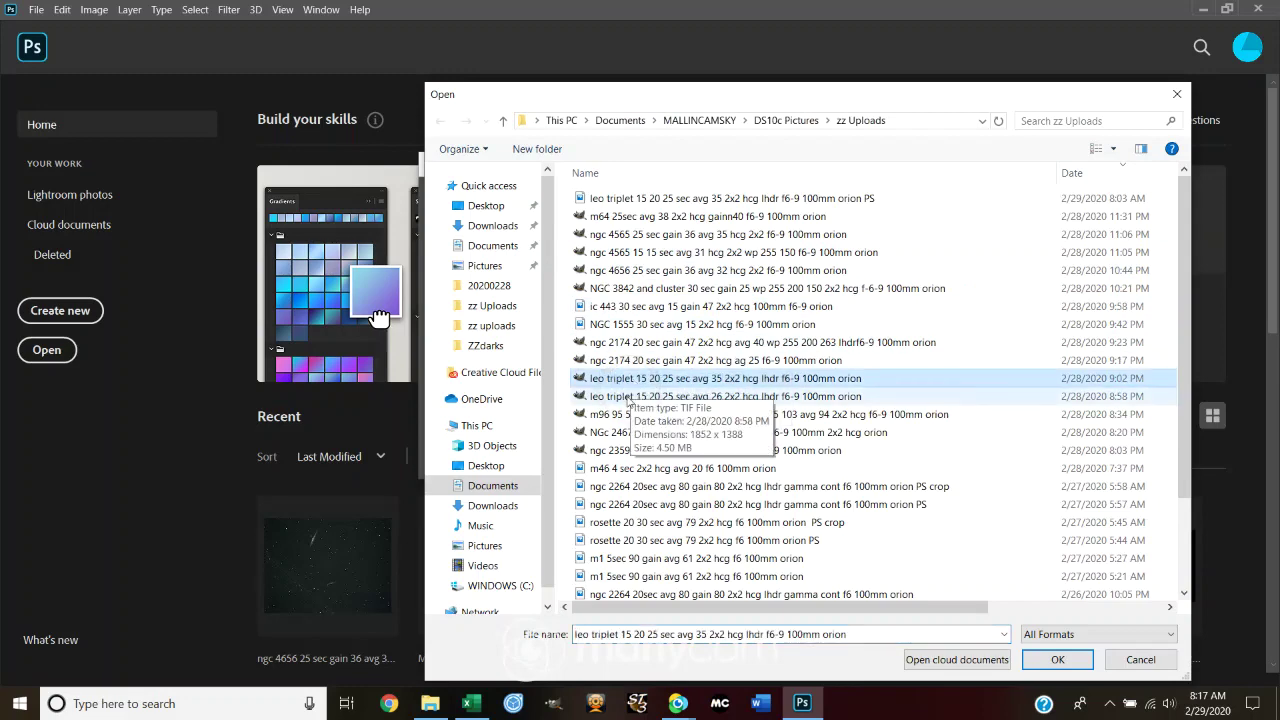
ctrl+click(634, 397)
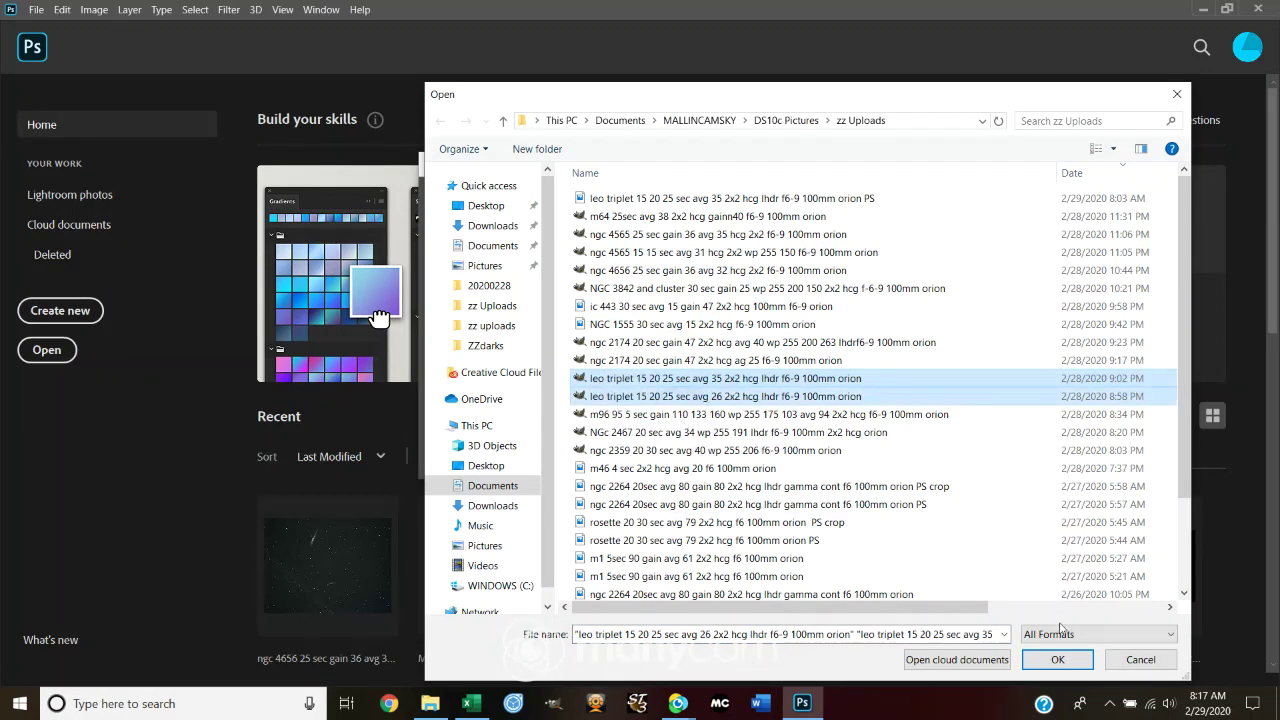
click(1058, 660)
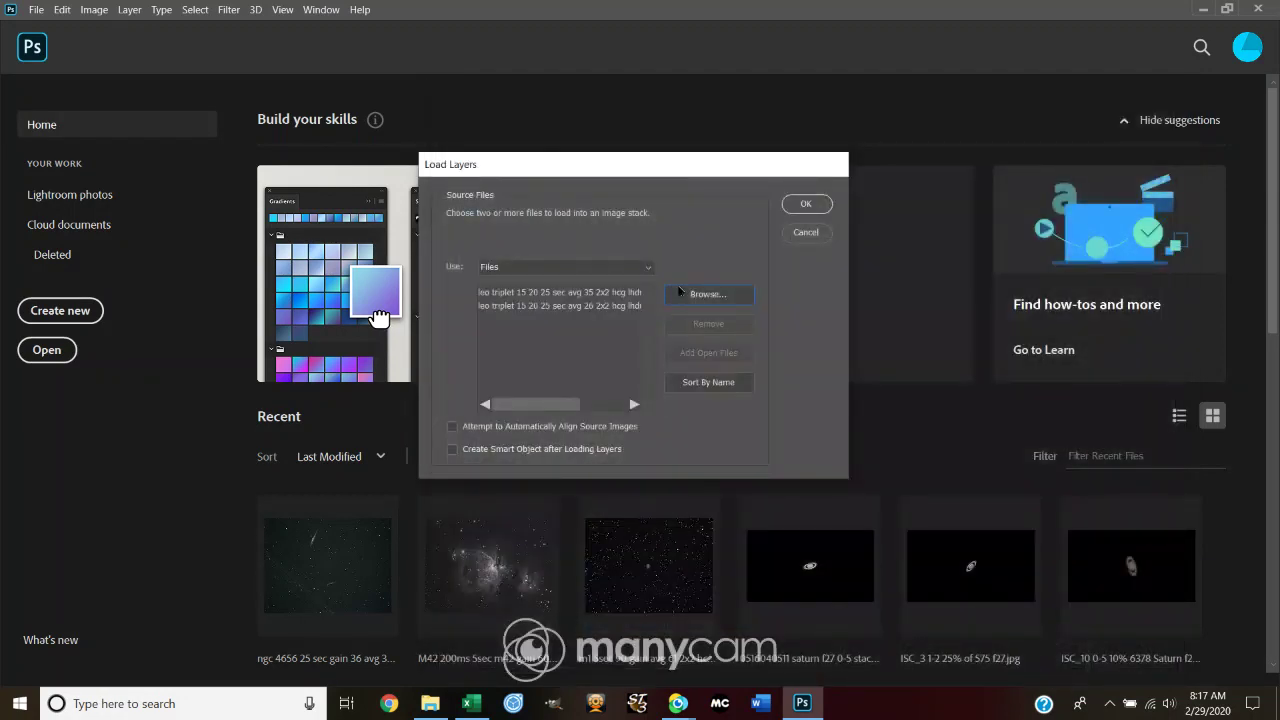
click(806, 203)
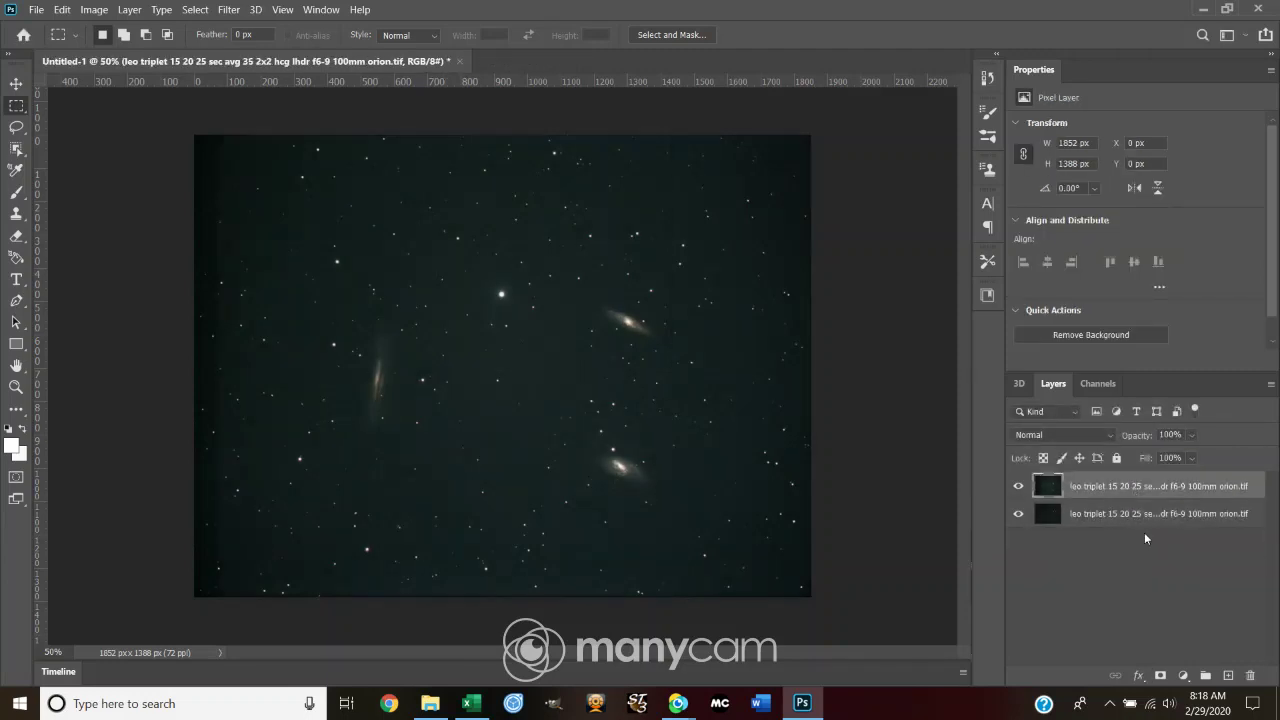
Set the top leo triplet layer's opacity to 50%.
click(1019, 487)
click(1019, 488)
click(1166, 435)
text(0)
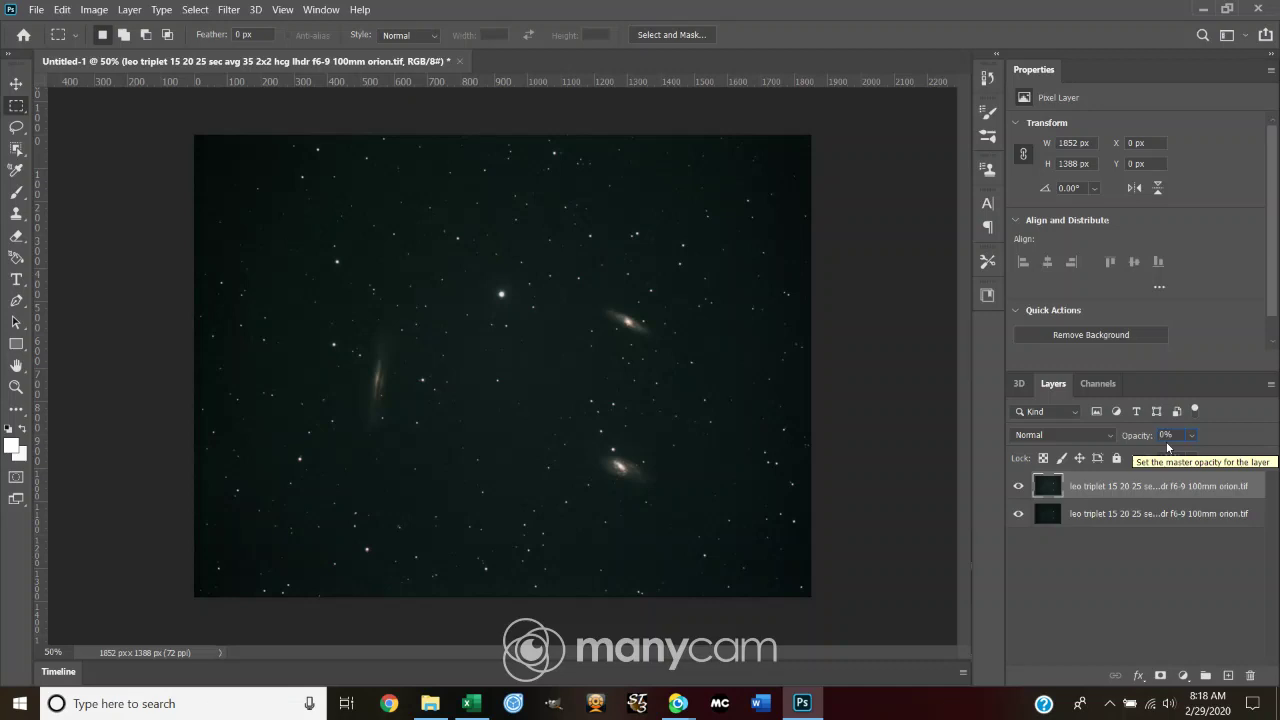
key(Return)
text(50)
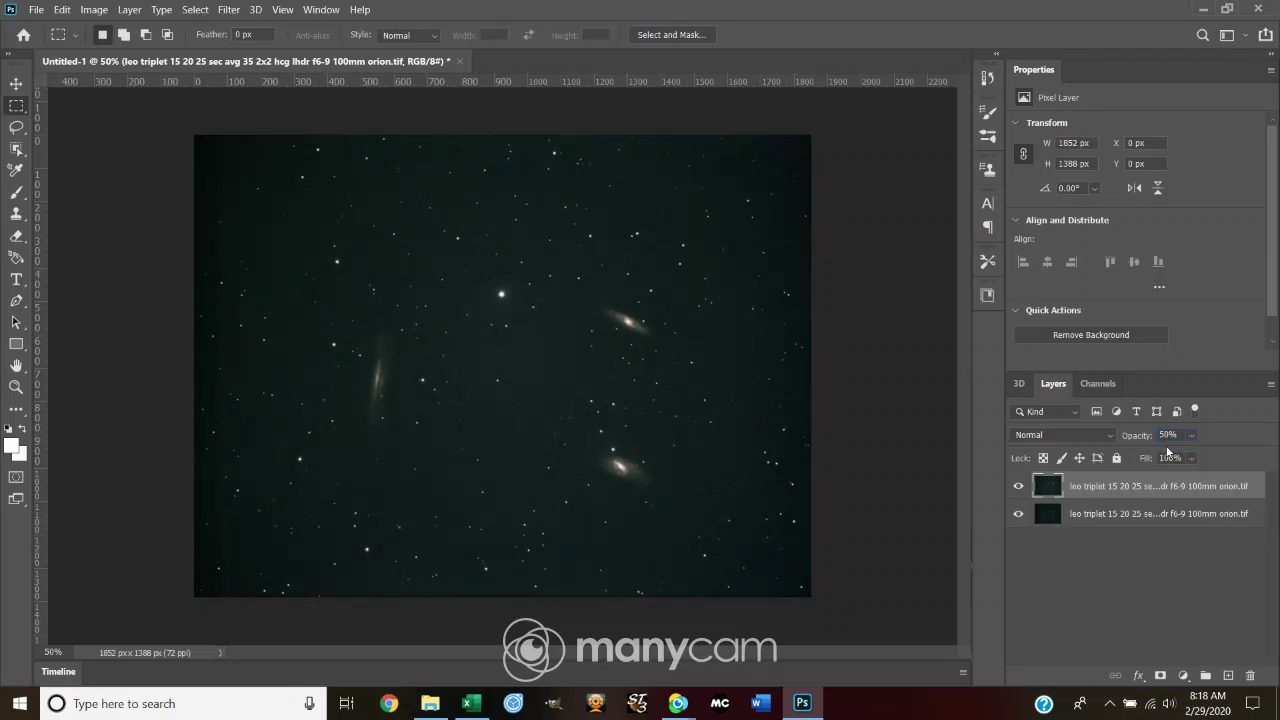
Deselect the layers and toggle the top layer's visibility to compare the blend.
click(1084, 559)
click(1019, 489)
click(1019, 489)
click(1019, 489)
click(1019, 489)
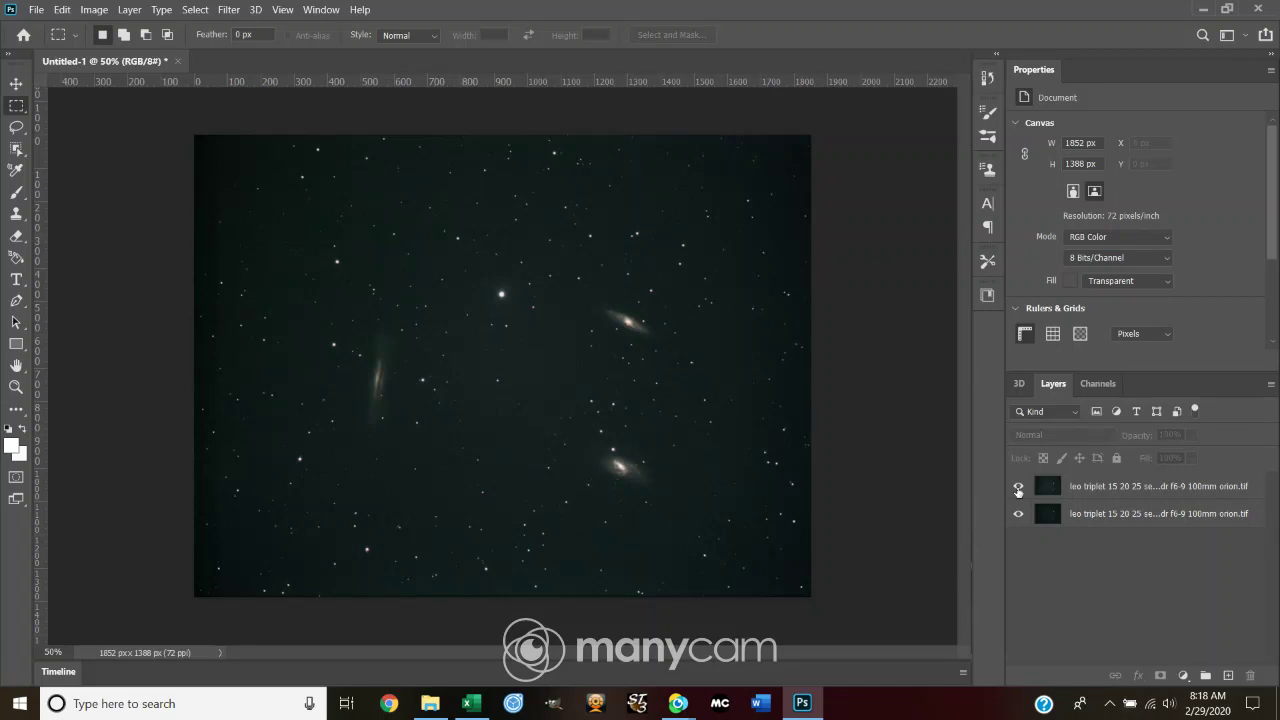
Reorder the two layers and set the bottom layer's opacity to 100%.
drag(1114, 521, 1124, 484)
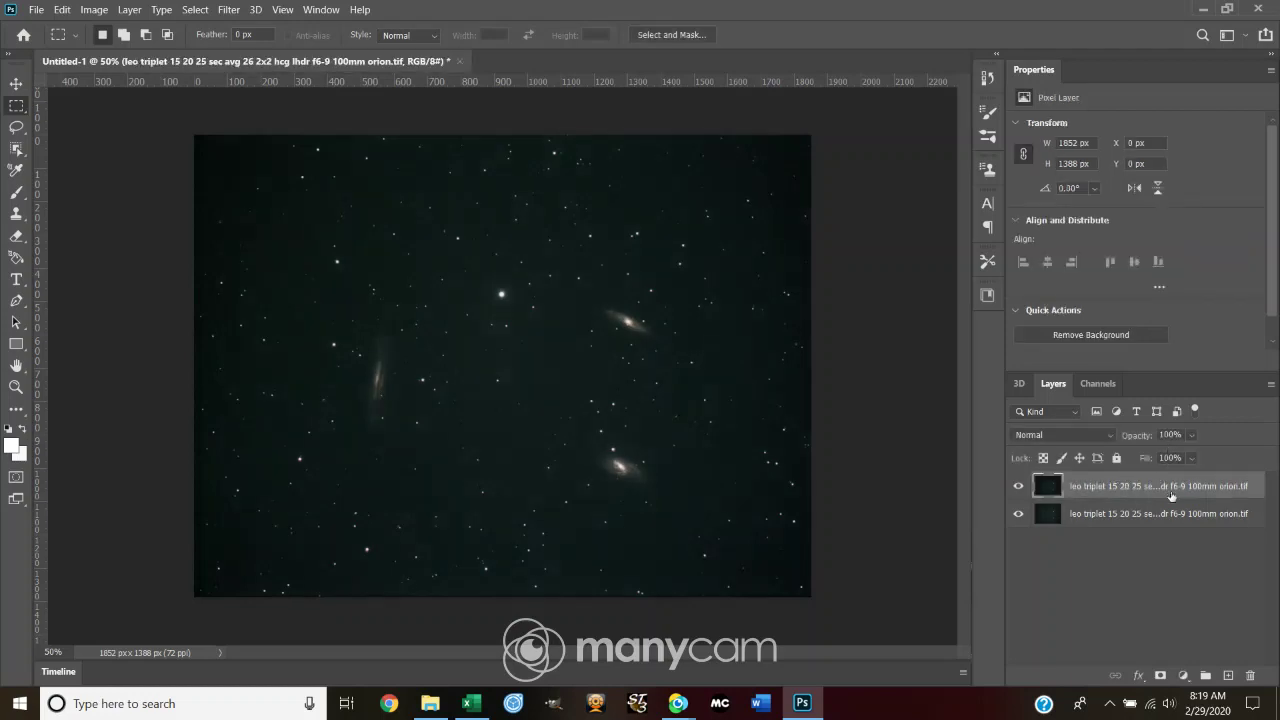
click(1160, 517)
click(1163, 435)
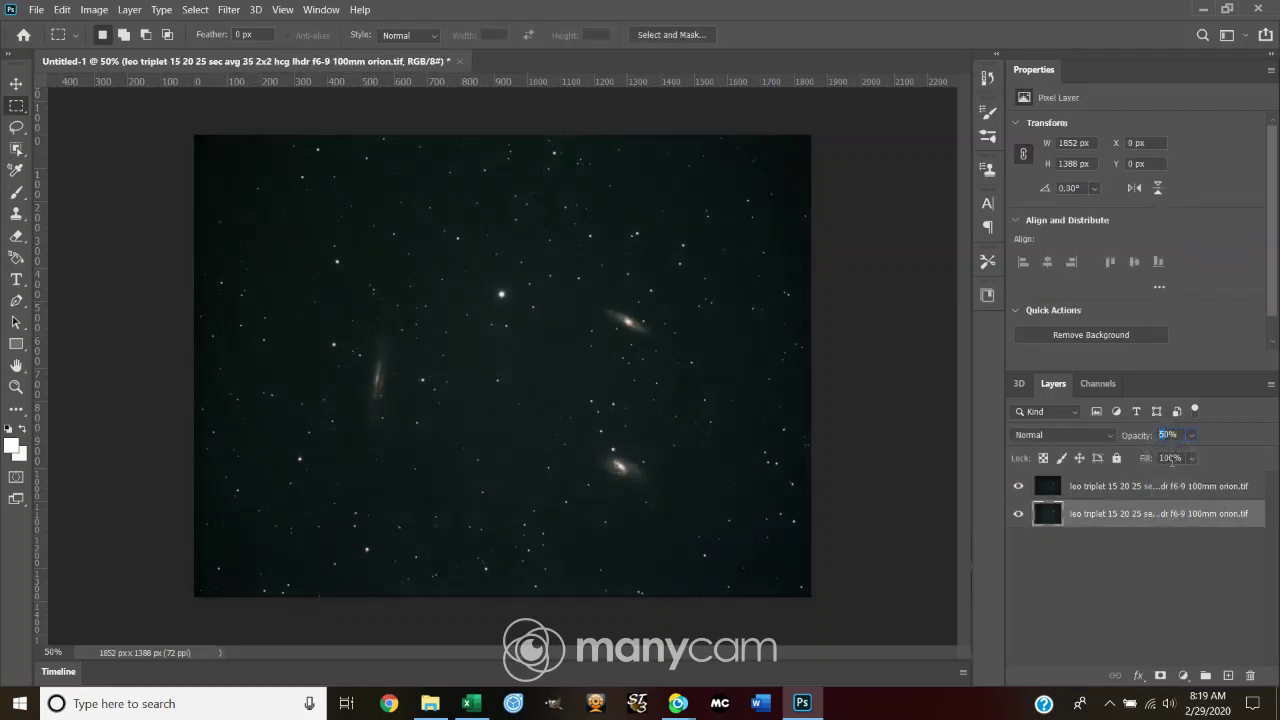
text(100)
key(Return)
Set the top layer's opacity to 50%.
click(1104, 493)
click(1168, 435)
text(50)
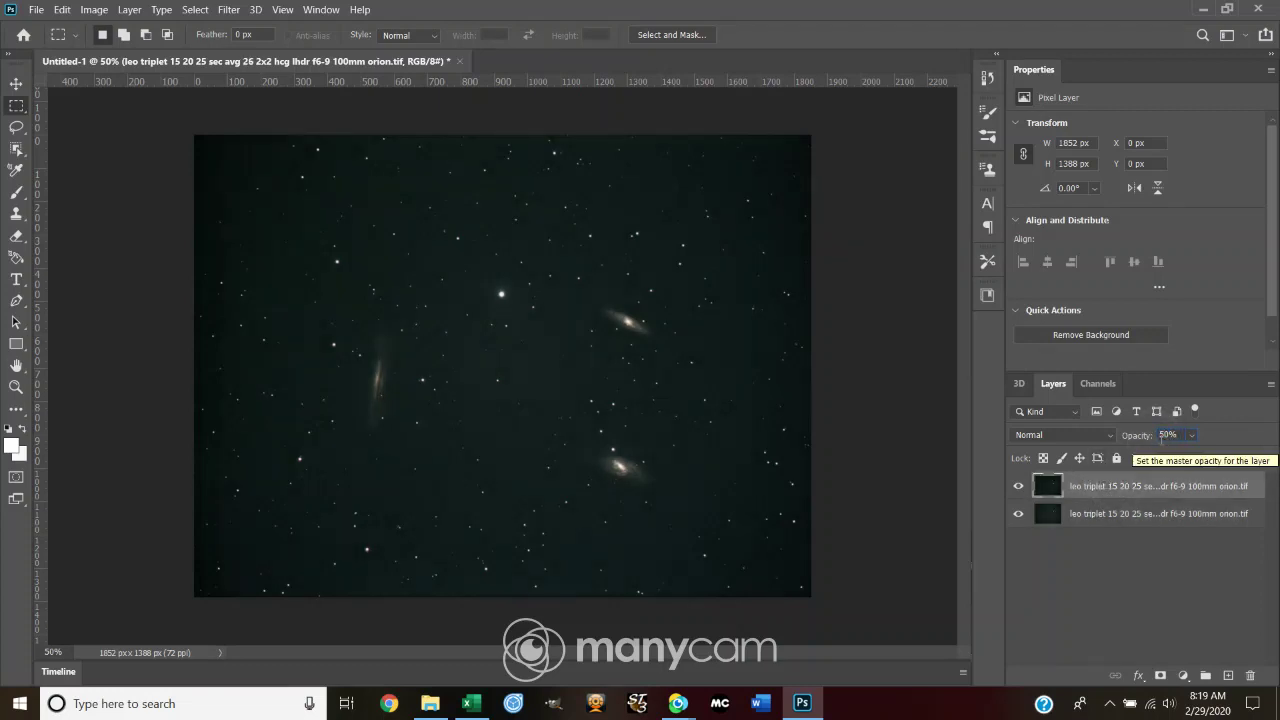
click(1019, 487)
Toggle the top layer's visibility repeatedly to compare it against the frame below.
click(1019, 487)
click(1019, 487)
click(1019, 487)
click(1019, 487)
click(1019, 487)
click(1019, 487)
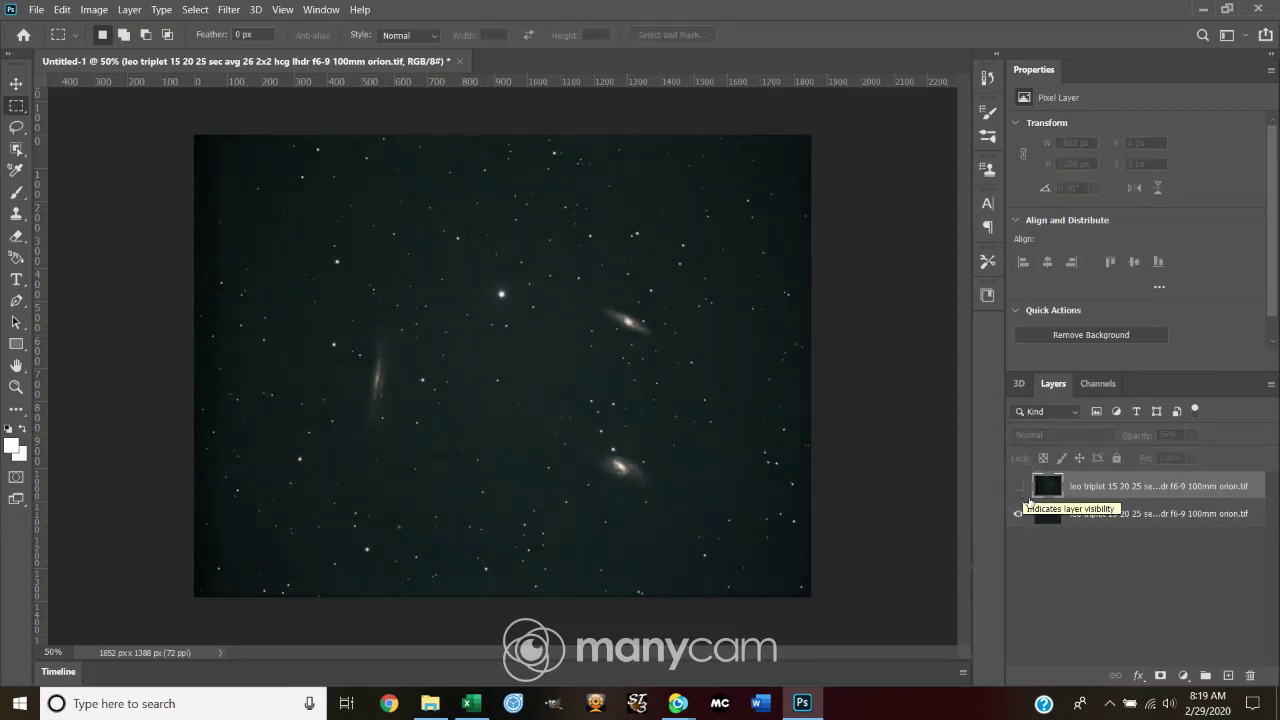
click(1019, 487)
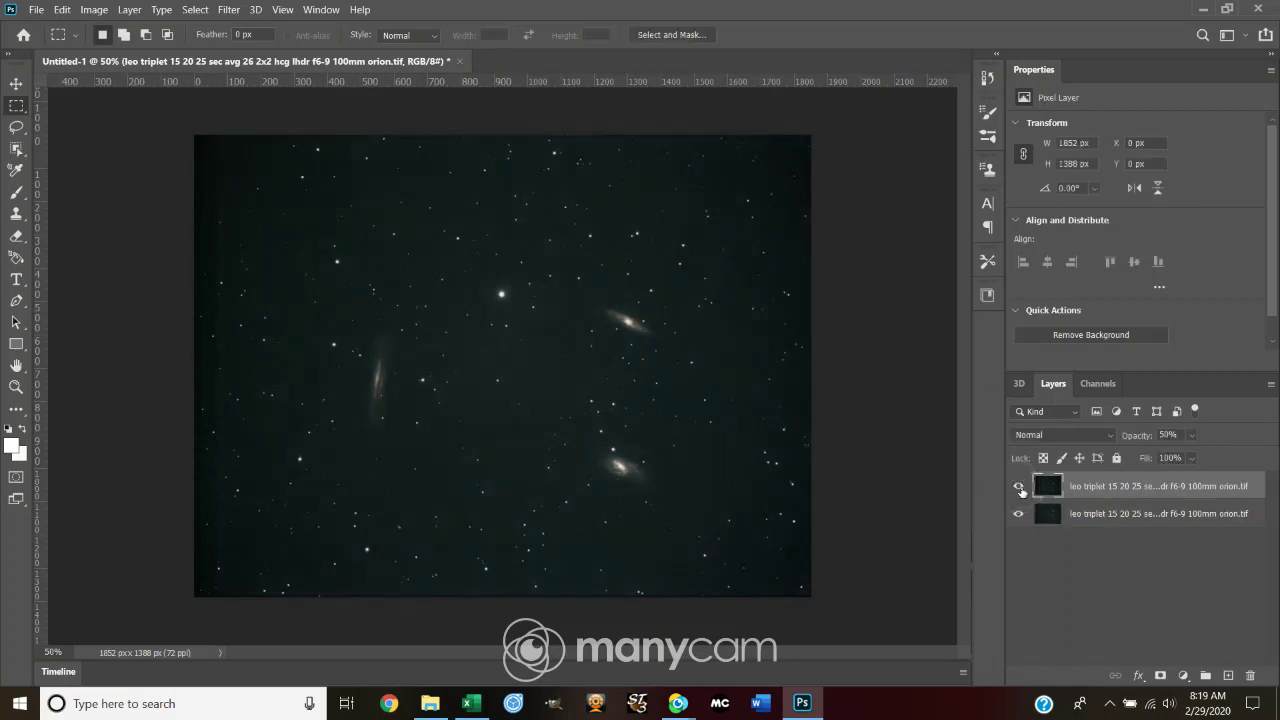
click(1019, 488)
click(1018, 488)
Reselect the top avg 35 layer and change its opacity from 50% to 70%.
click(1105, 520)
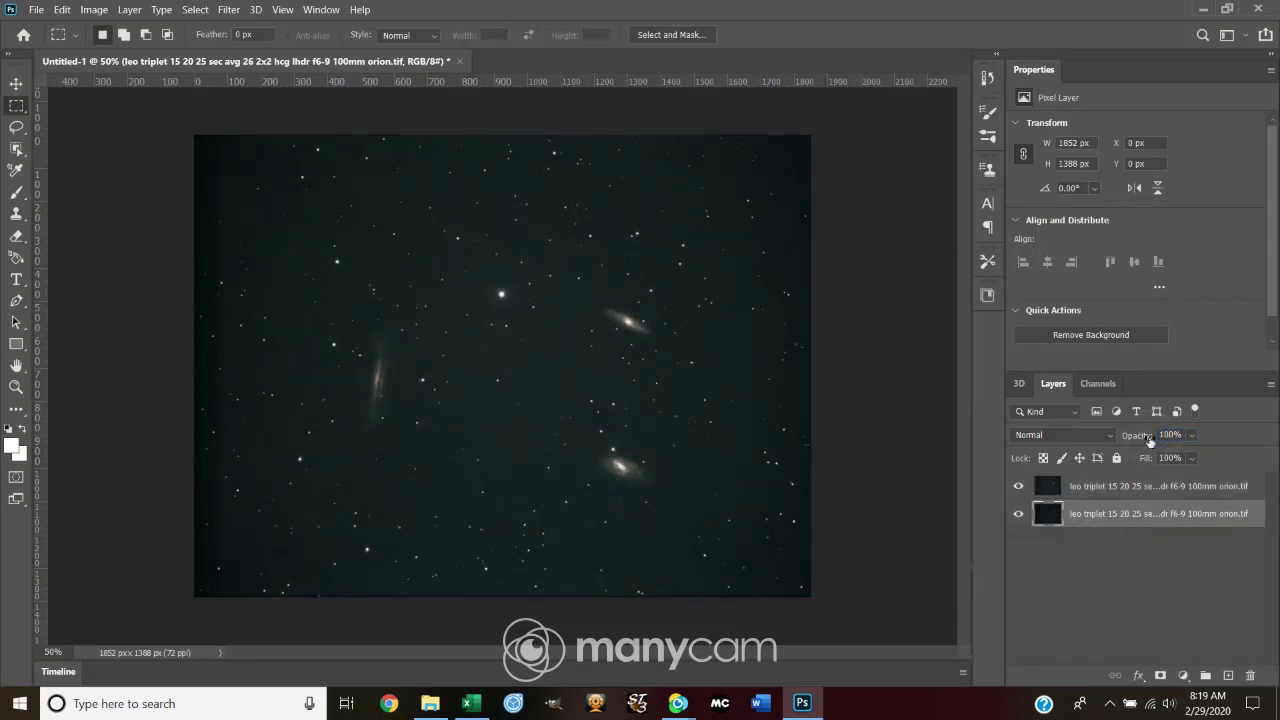
click(1147, 489)
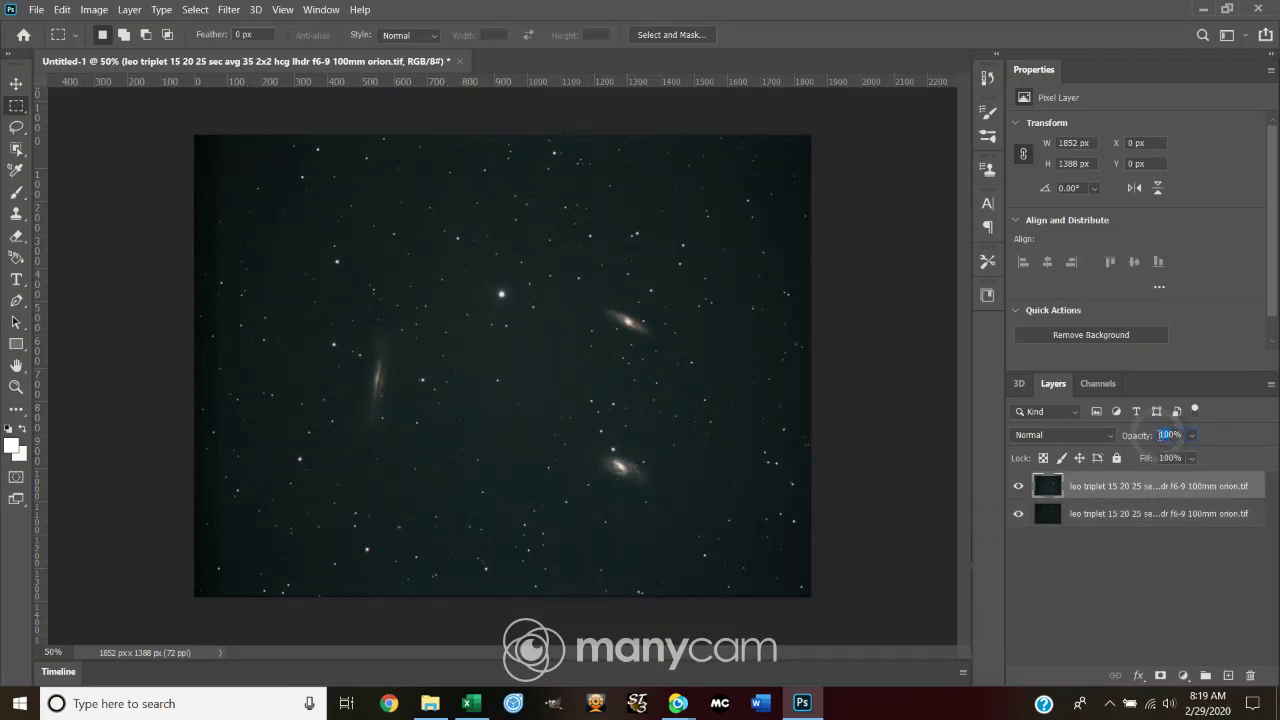
click(1164, 441)
text(50)
key(Return)
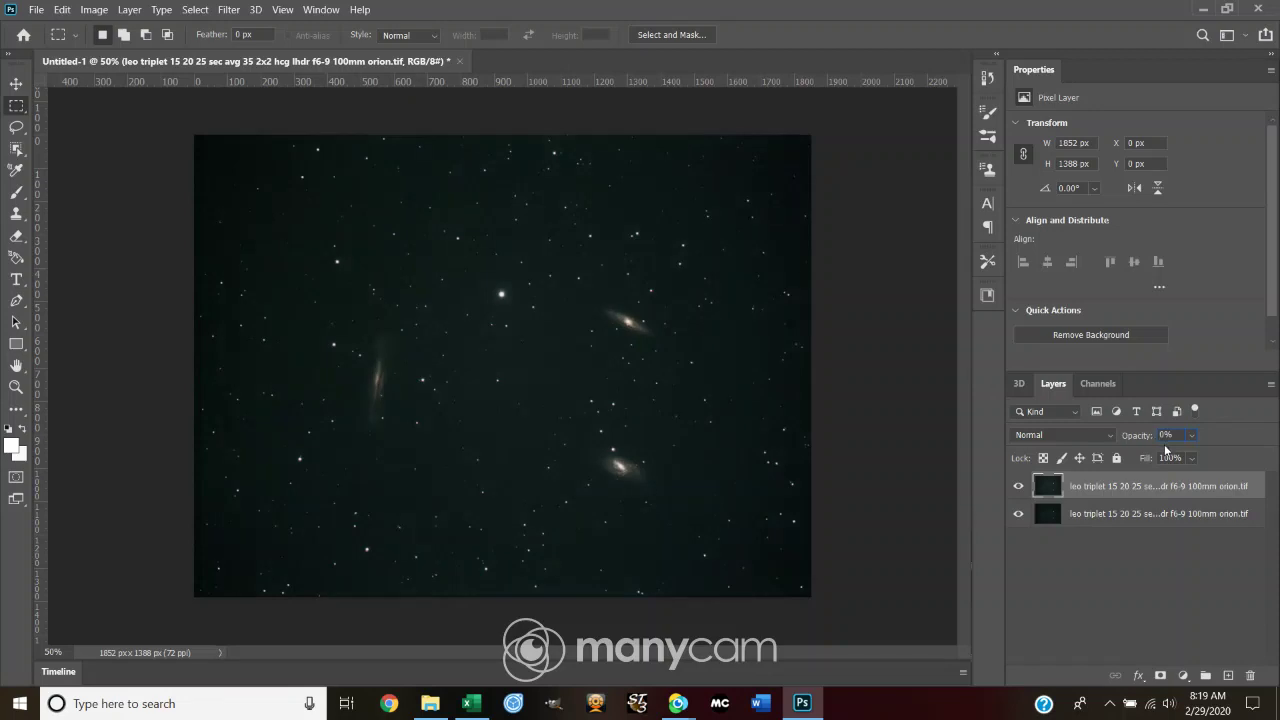
text(70)
key(Return)
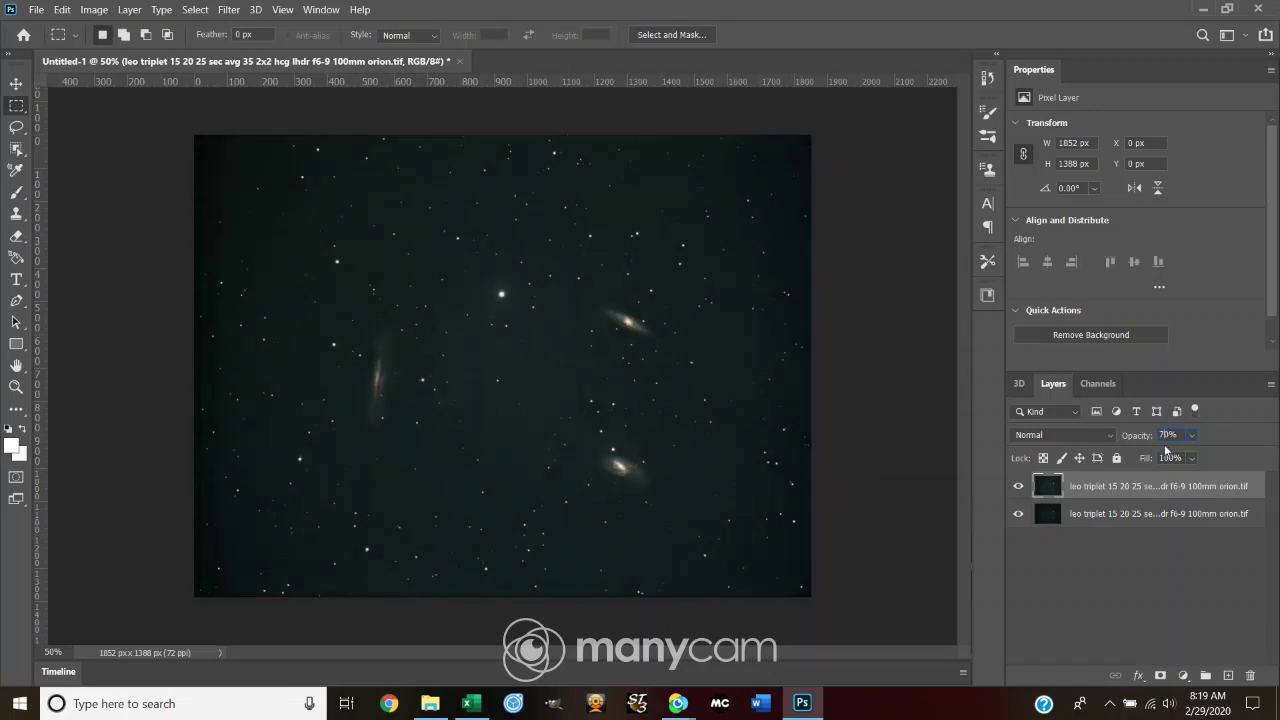
Merge the visible leo triplet layers into one, then duplicate the merged layer.
right_click(1130, 487)
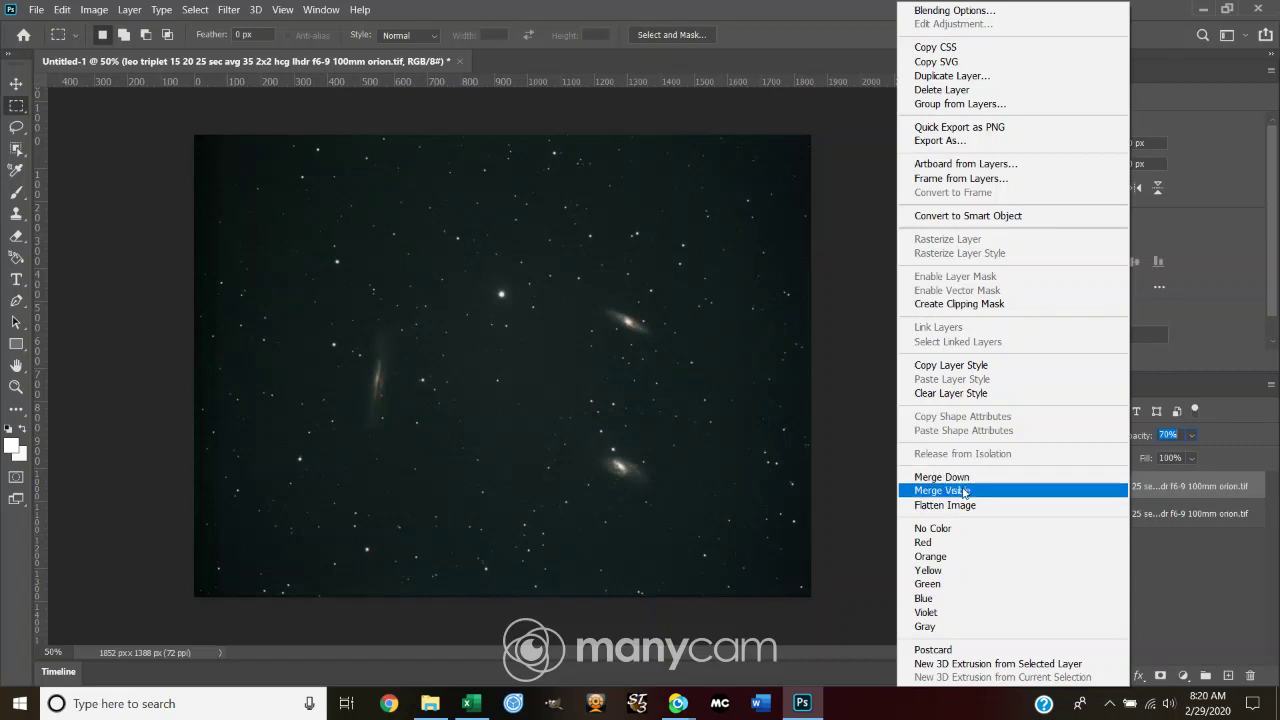
click(963, 491)
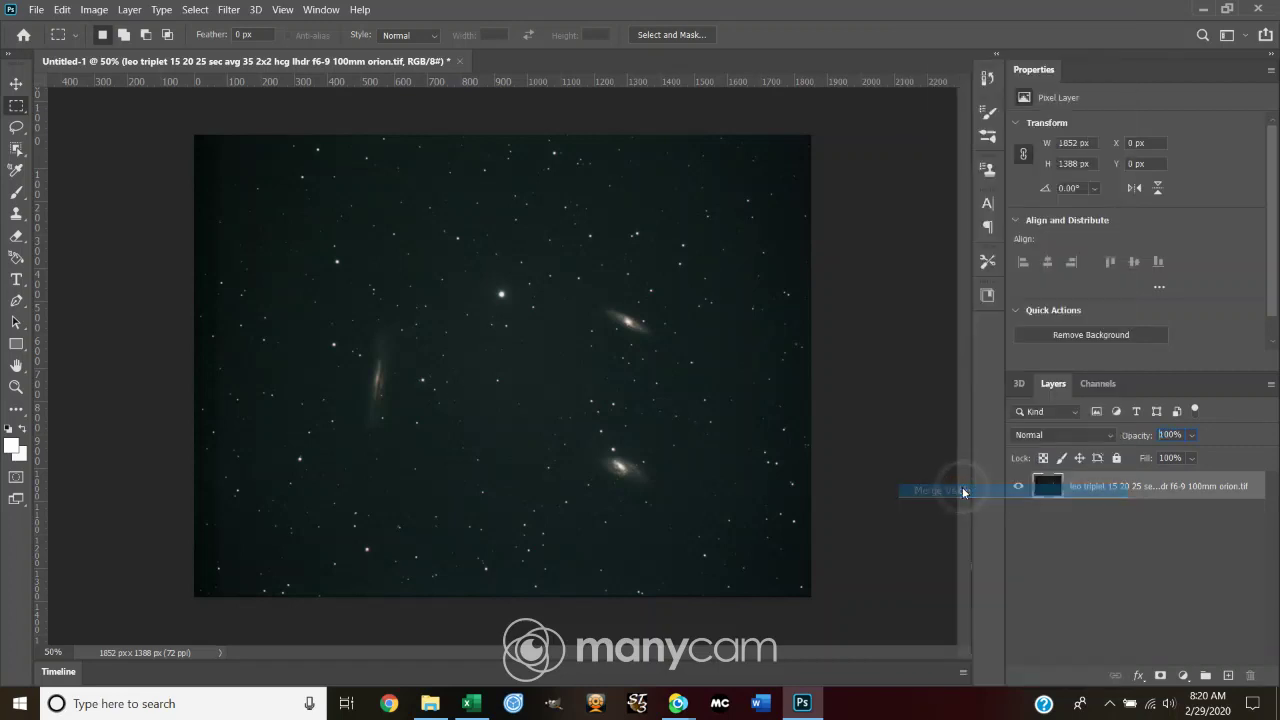
right_click(1134, 486)
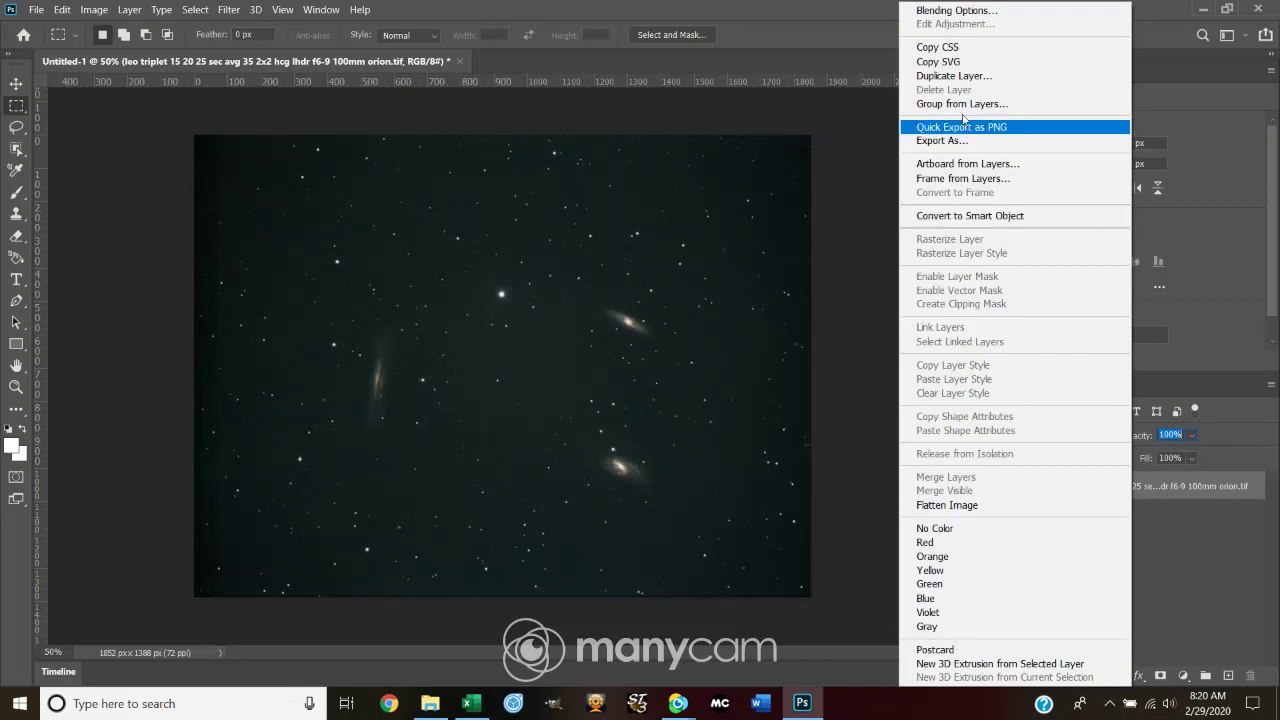
click(953, 80)
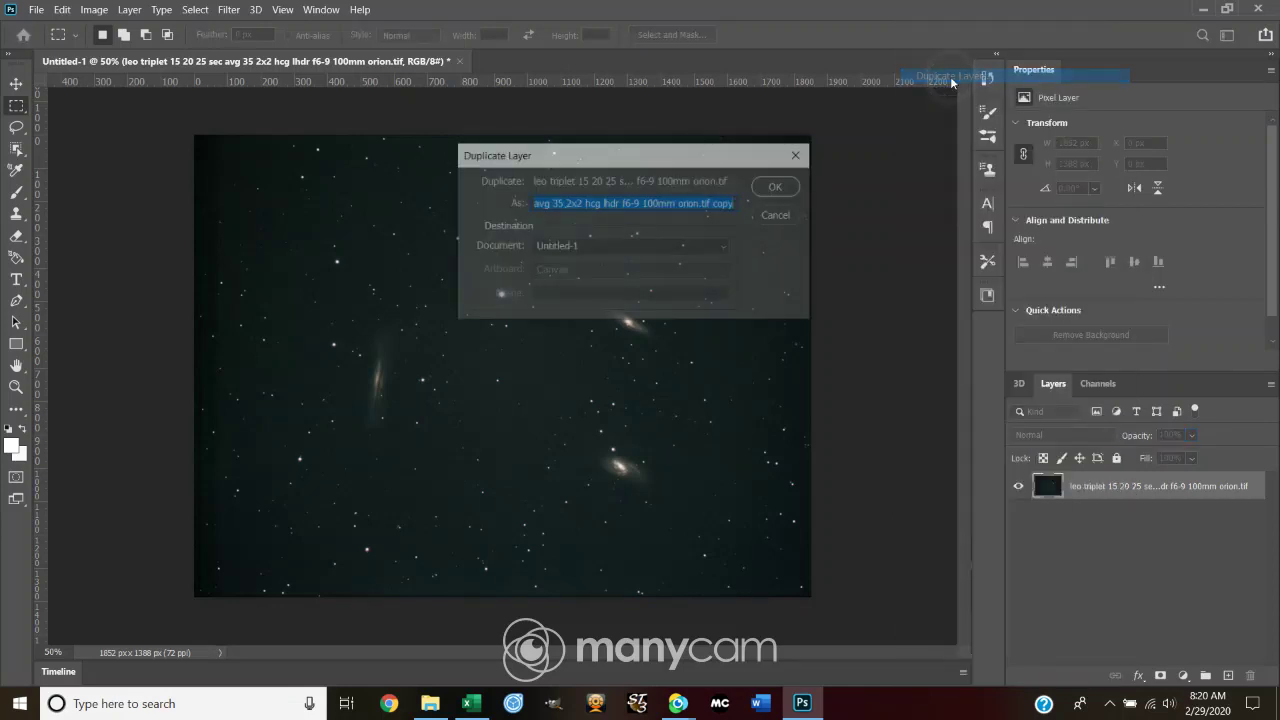
click(778, 187)
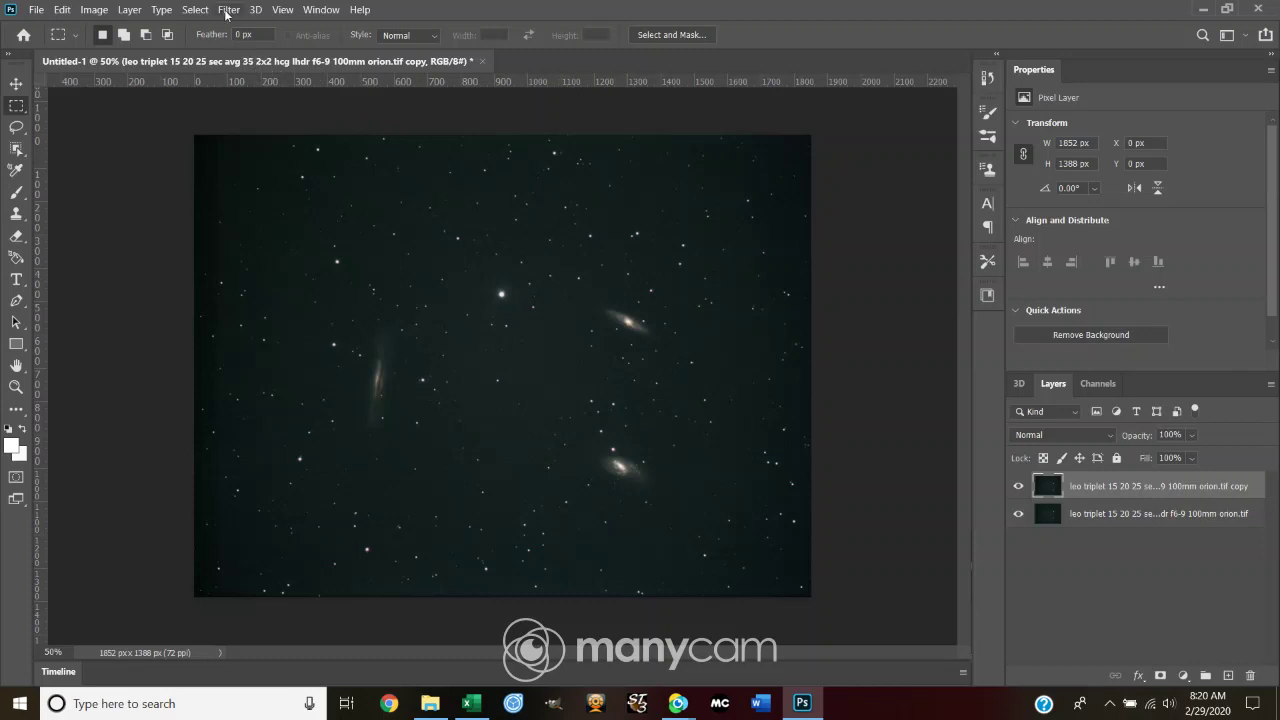
Zoom the view to 200% and pan across to one of the galaxies.
click(52, 652)
text(200)
key(Return)
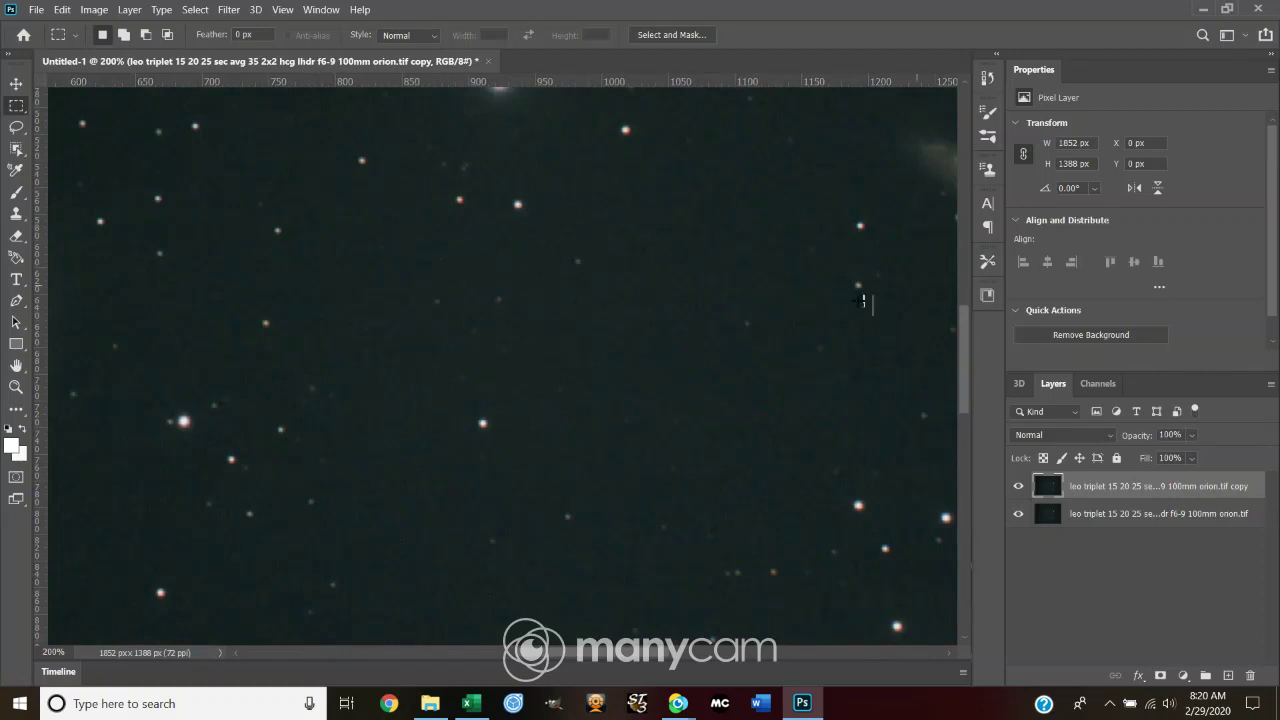
drag(616, 654, 696, 654)
drag(959, 408, 966, 374)
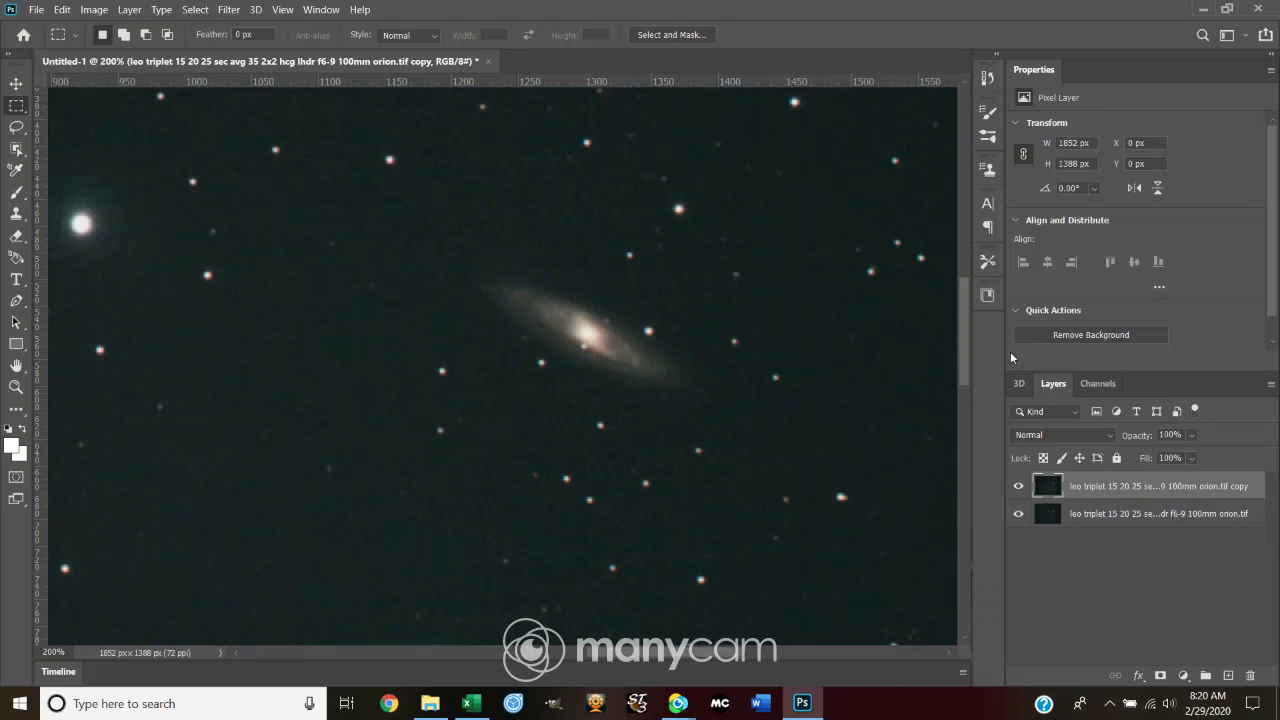
mouse_move(965, 362)
mouse_down()
mouse_move(951, 490)
mouse_move(955, 380)
mouse_move(942, 438)
mouse_move(958, 359)
mouse_up()
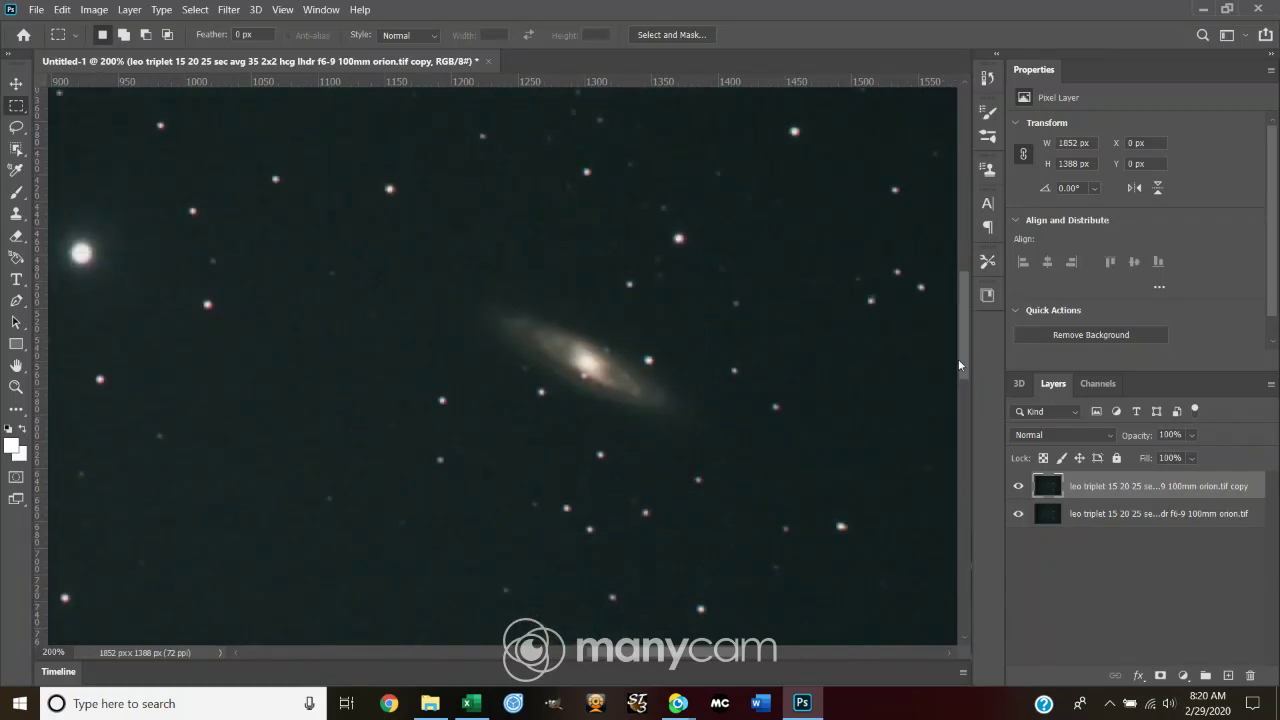
mouse_move(958, 359)
mouse_down()
mouse_move(953, 468)
mouse_move(973, 373)
mouse_up()
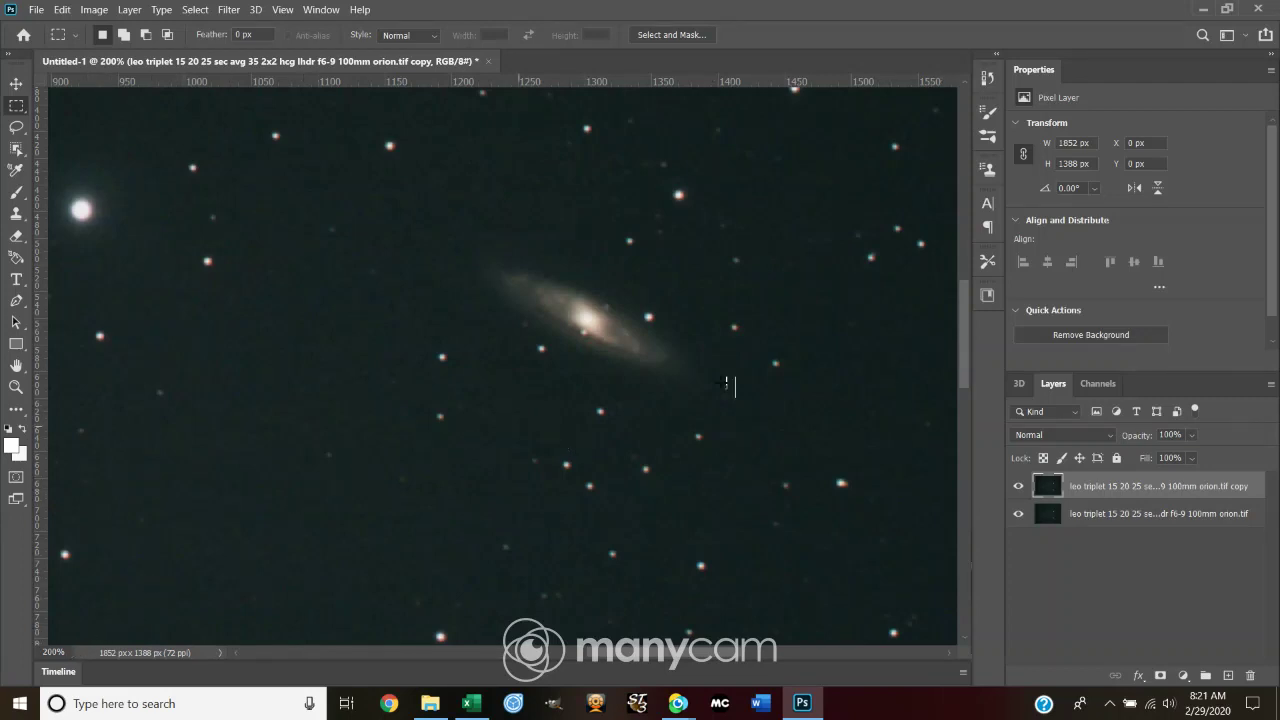
Apply the Camera Raw Filter to the layer copy and zoom its preview to about 133%.
click(229, 10)
click(268, 103)
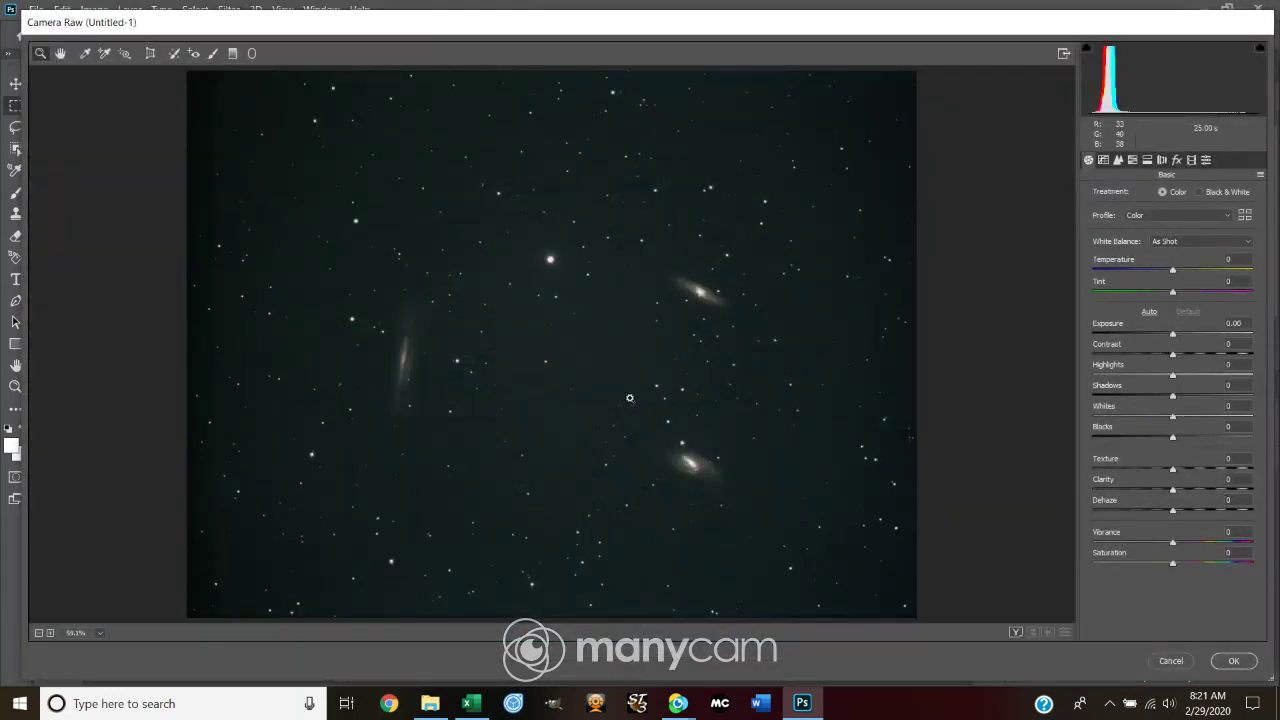
click(100, 632)
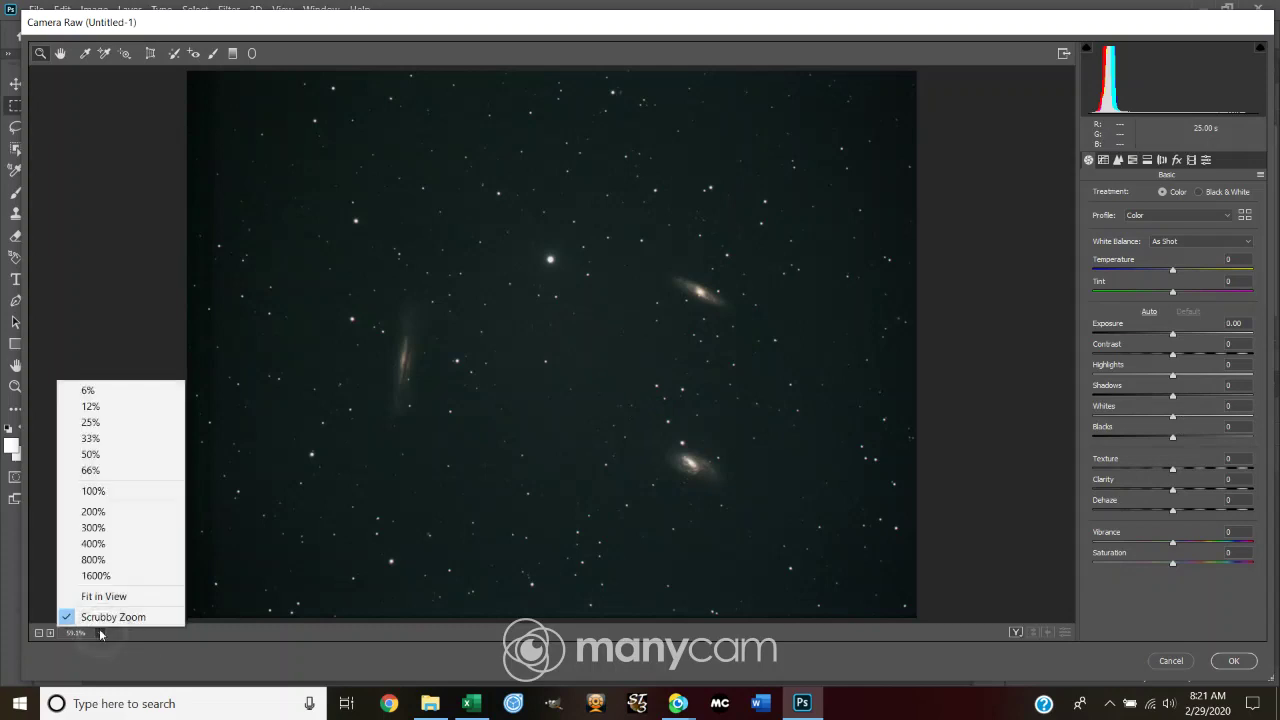
click(100, 511)
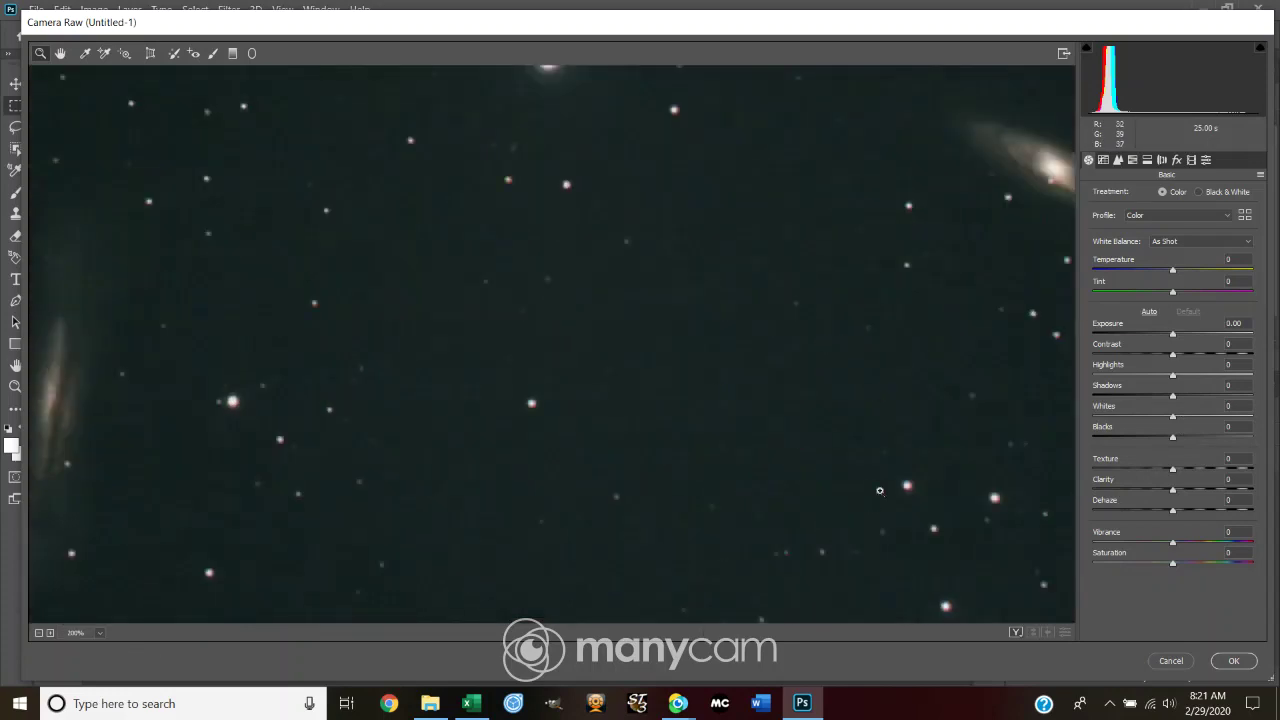
drag(937, 424, 896, 455)
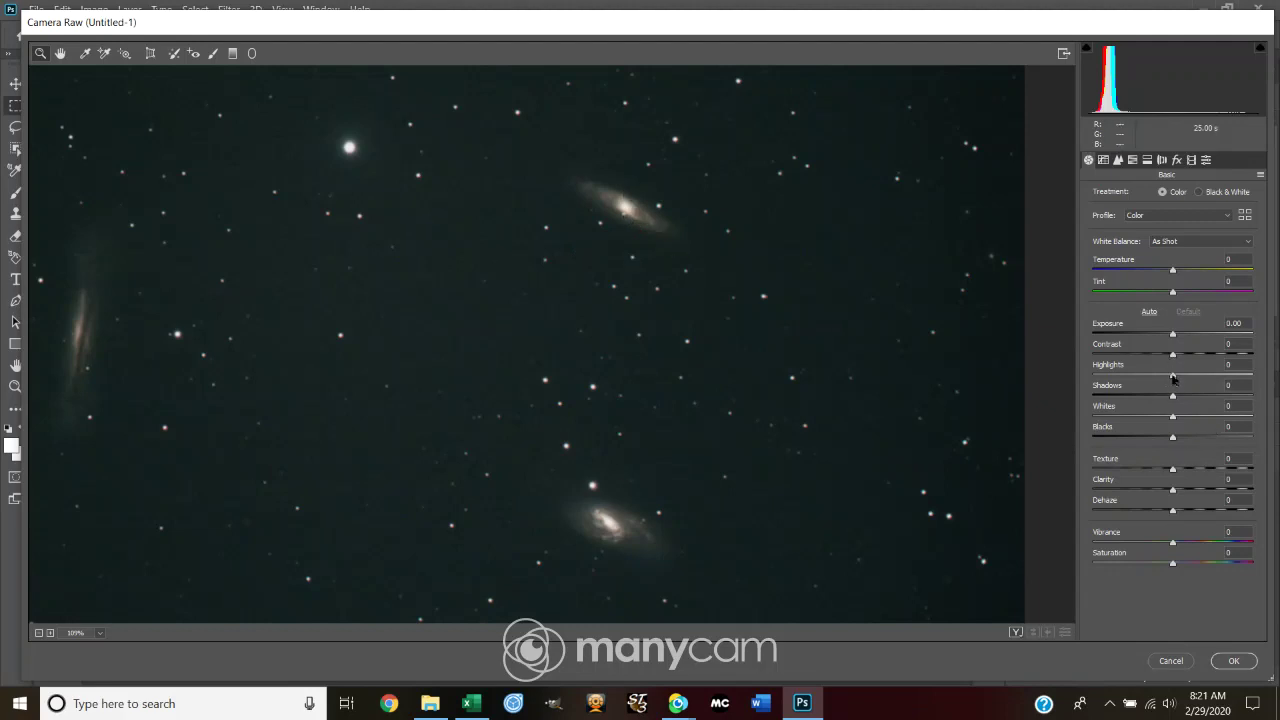
Compare Highlights at +100 and -100, settle Highlights at -93, and drop Whites to -100.
drag(1173, 377, 1094, 395)
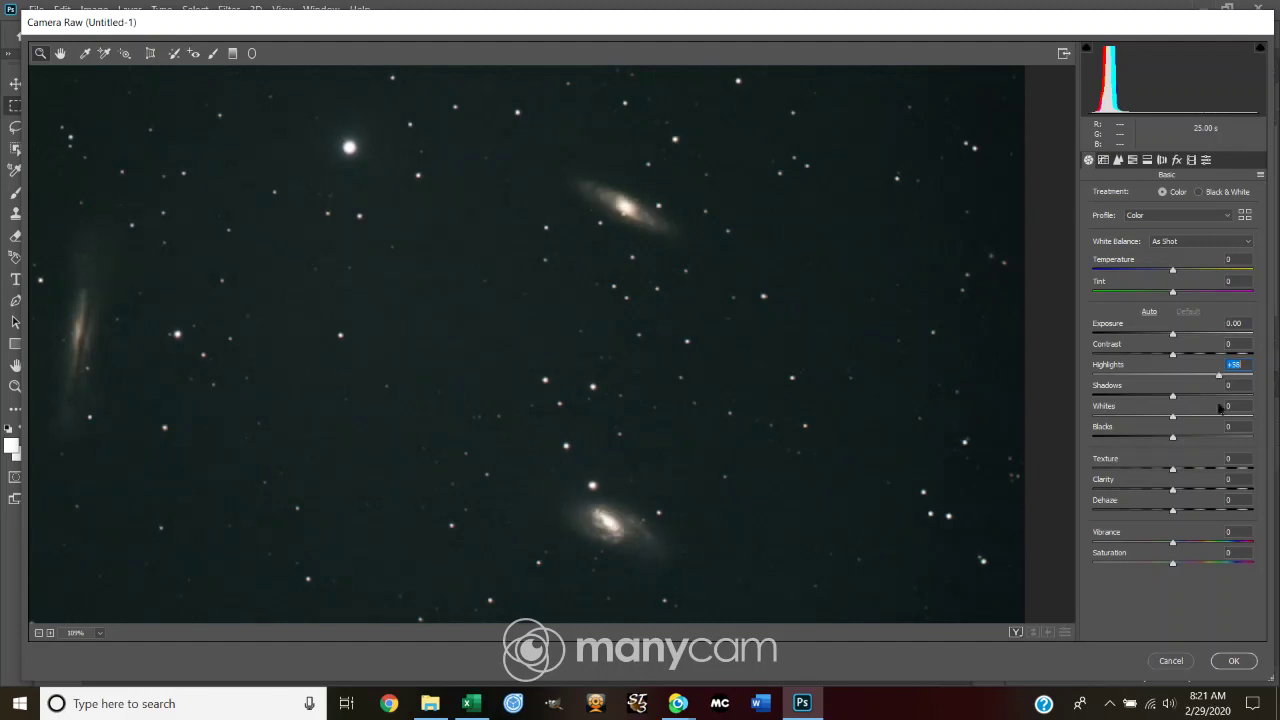
click(1252, 375)
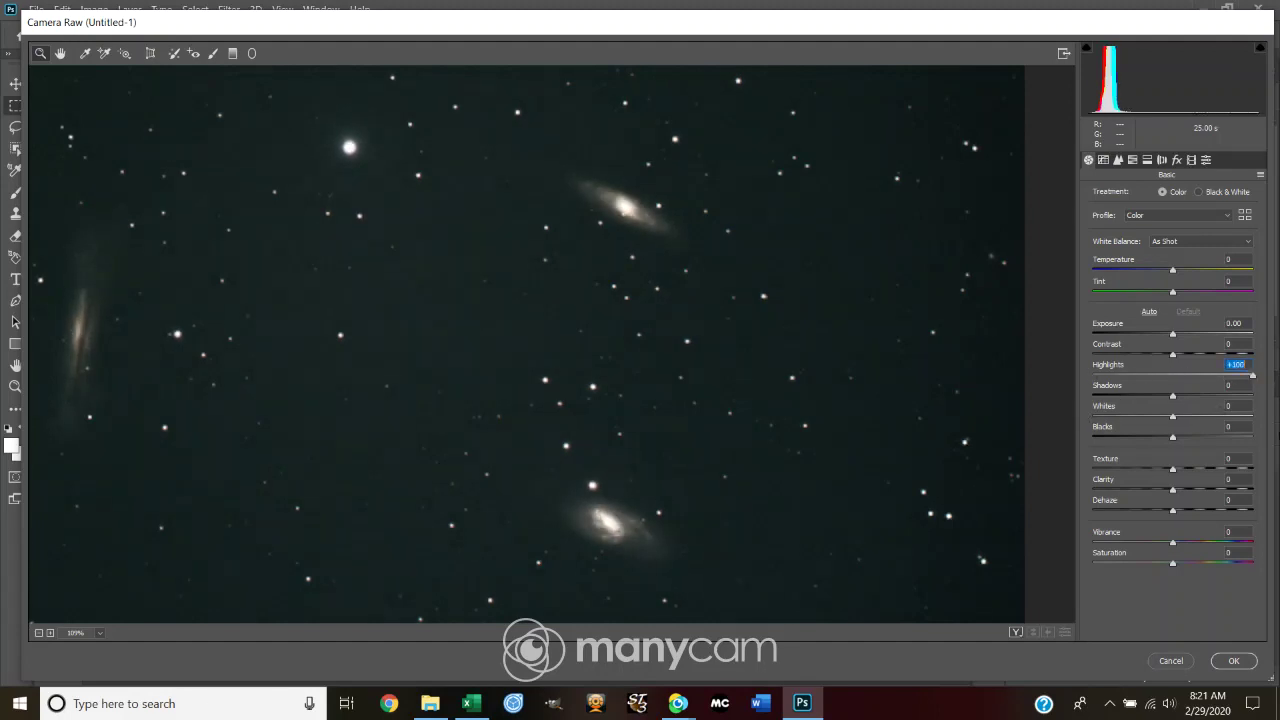
click(1093, 375)
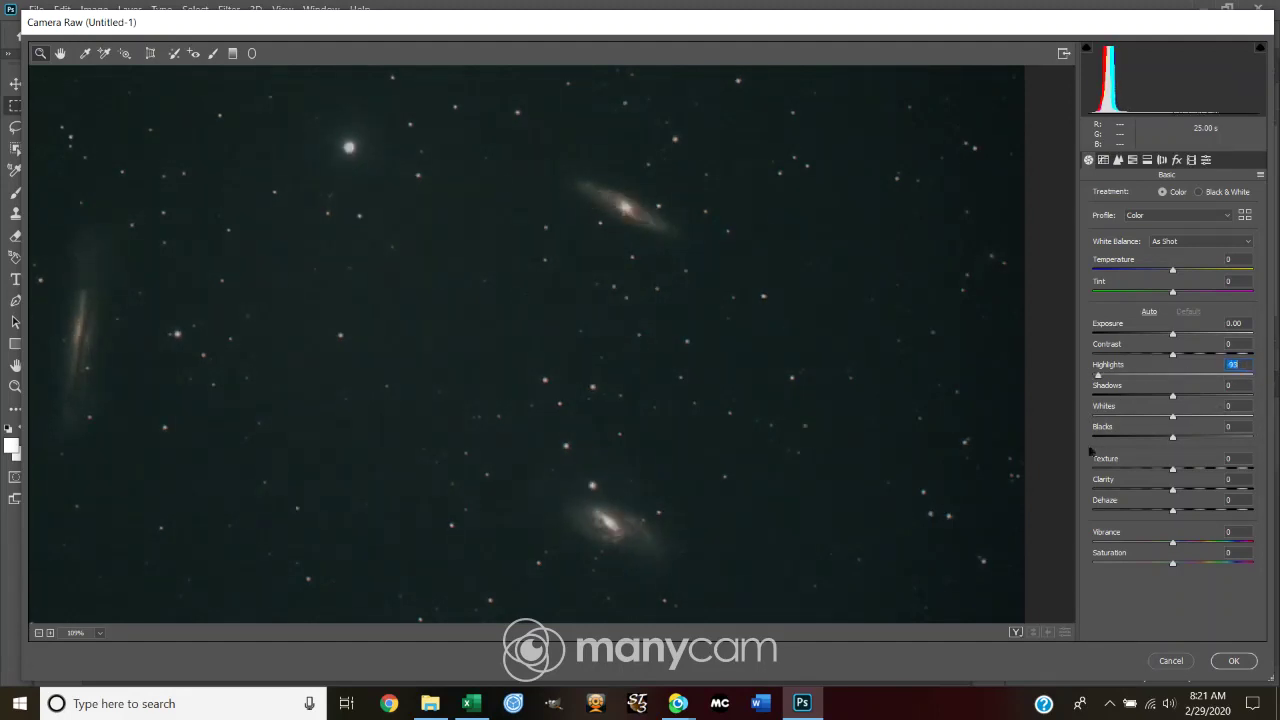
drag(1090, 453, 1098, 455)
drag(1173, 420, 1090, 430)
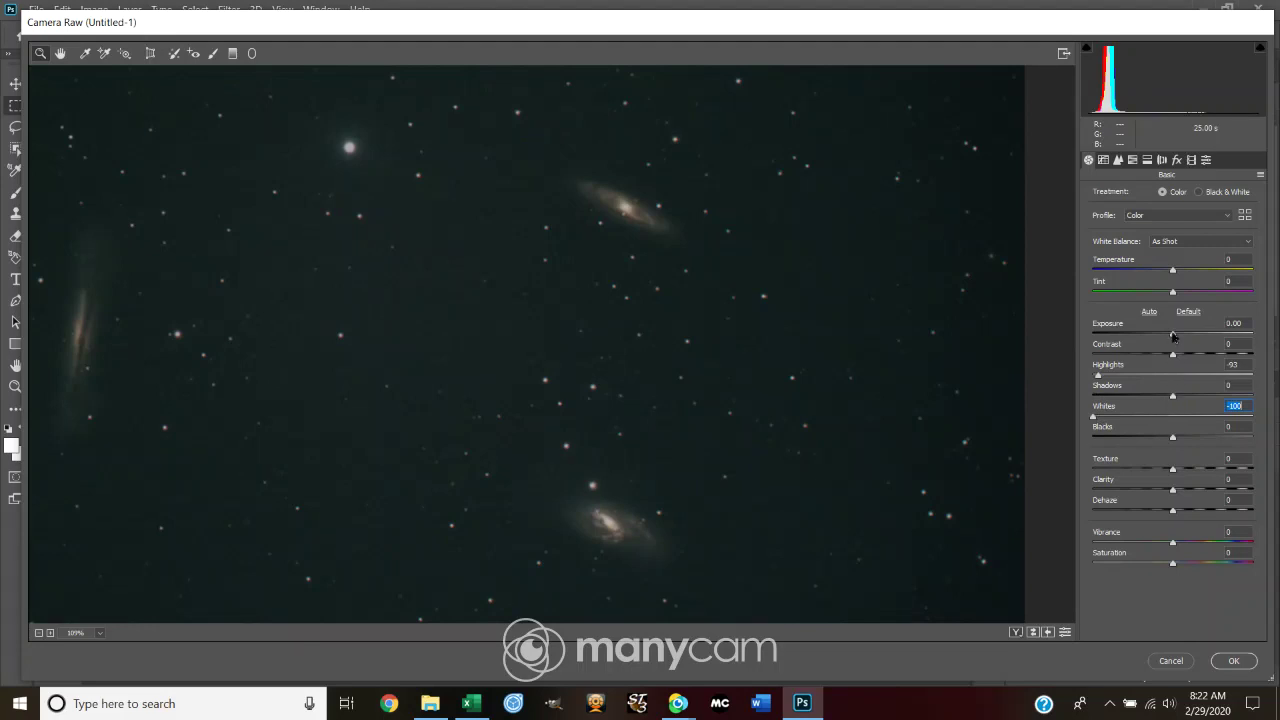
Try Exposure values from +2.90 down to +0.50, finally settling on +0.80.
drag(1173, 337, 1194, 338)
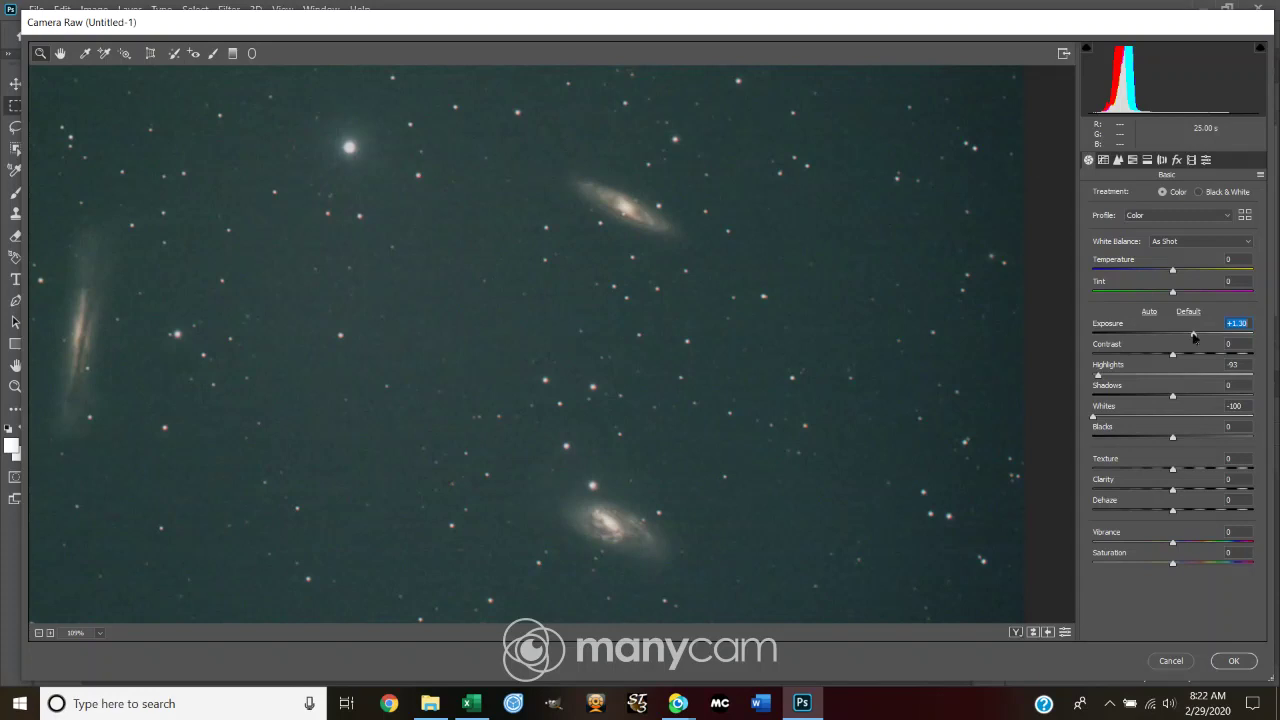
drag(1194, 338, 1220, 343)
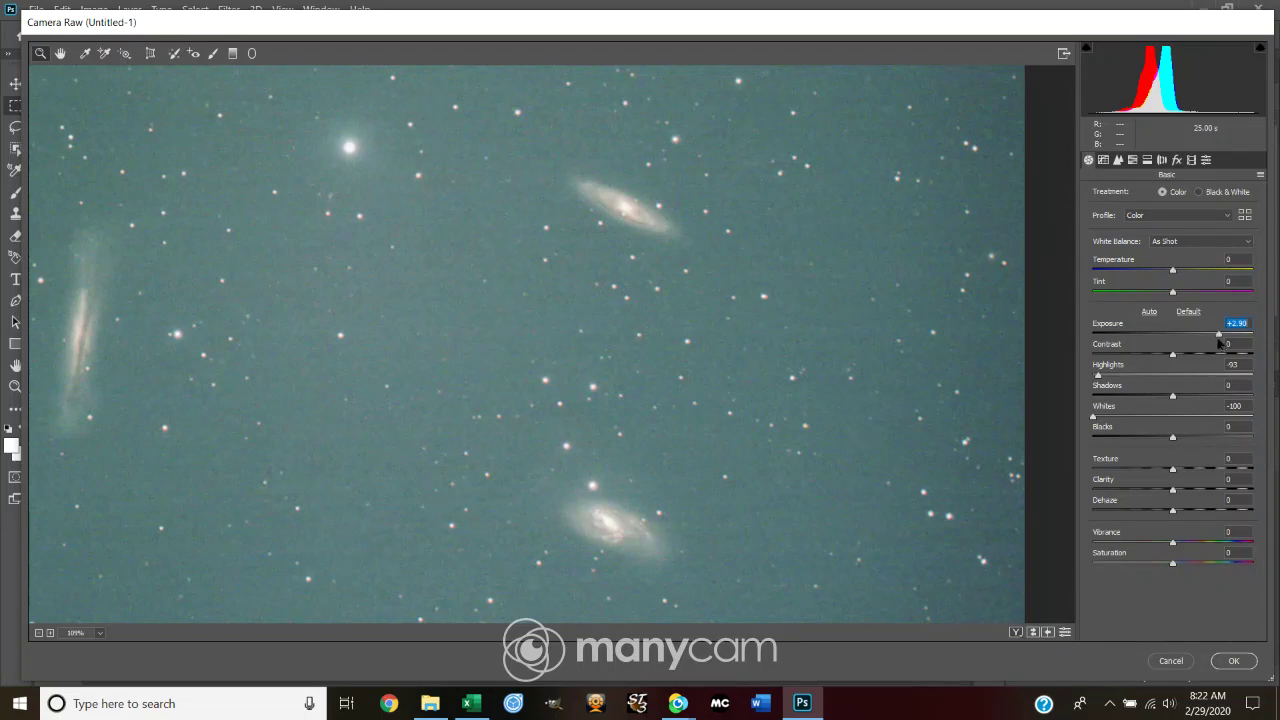
drag(1219, 343, 1211, 347)
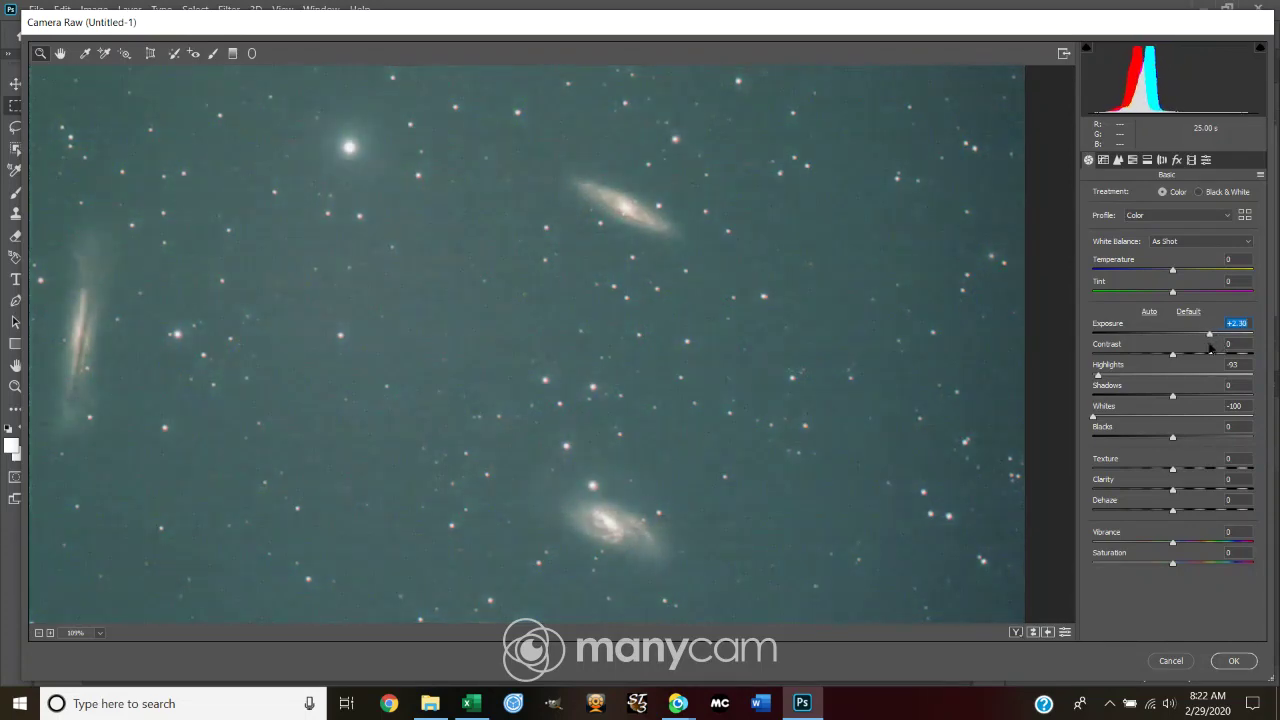
drag(1211, 348, 1187, 402)
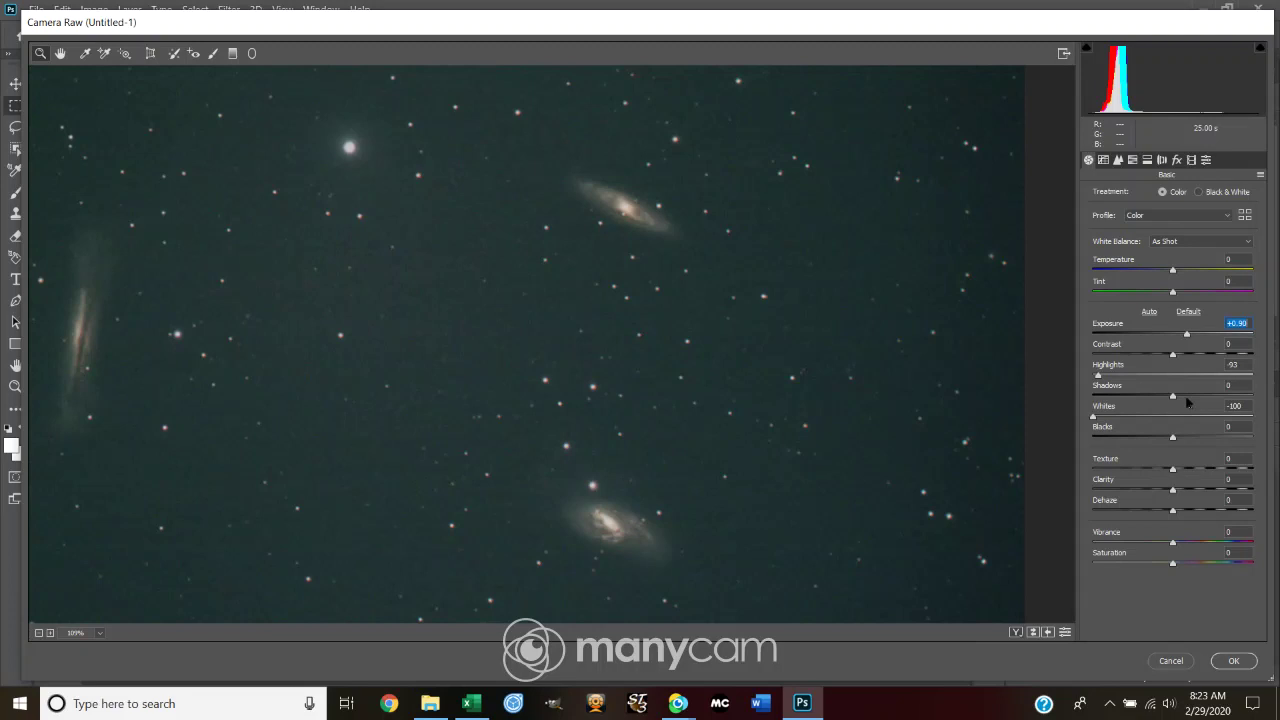
drag(1187, 402, 1185, 404)
drag(1186, 335, 1183, 338)
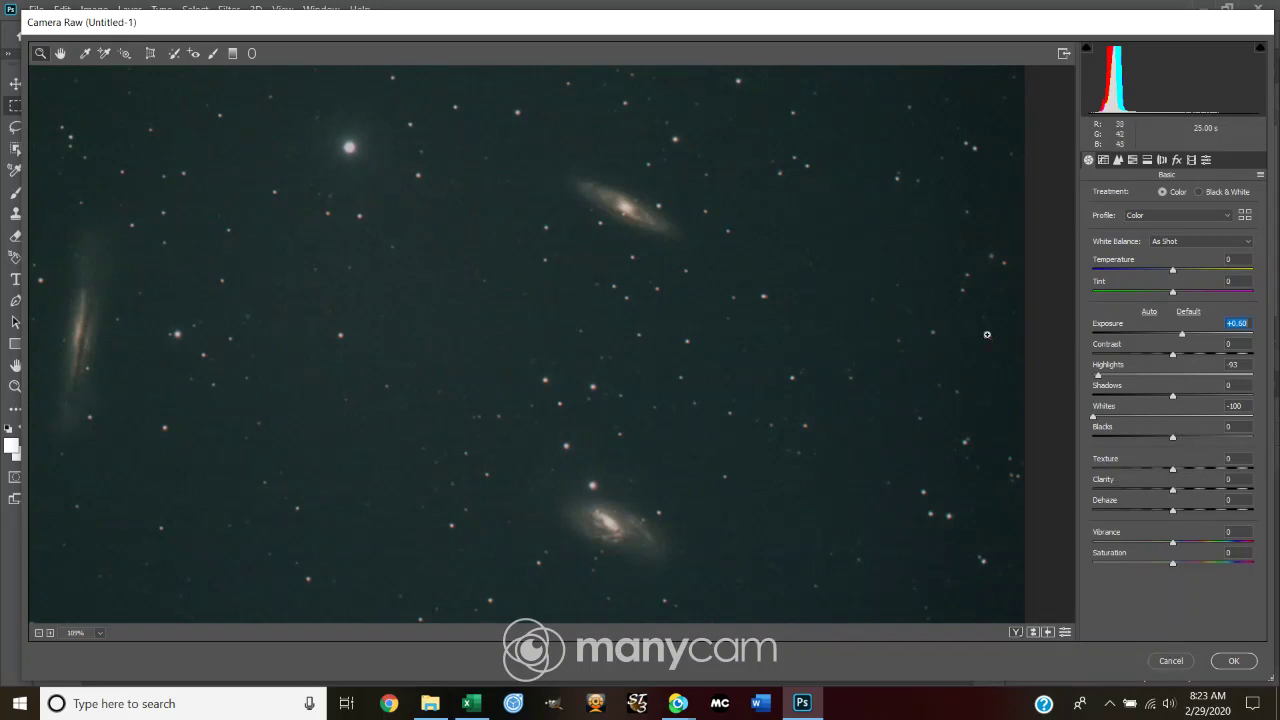
drag(1184, 341, 1188, 341)
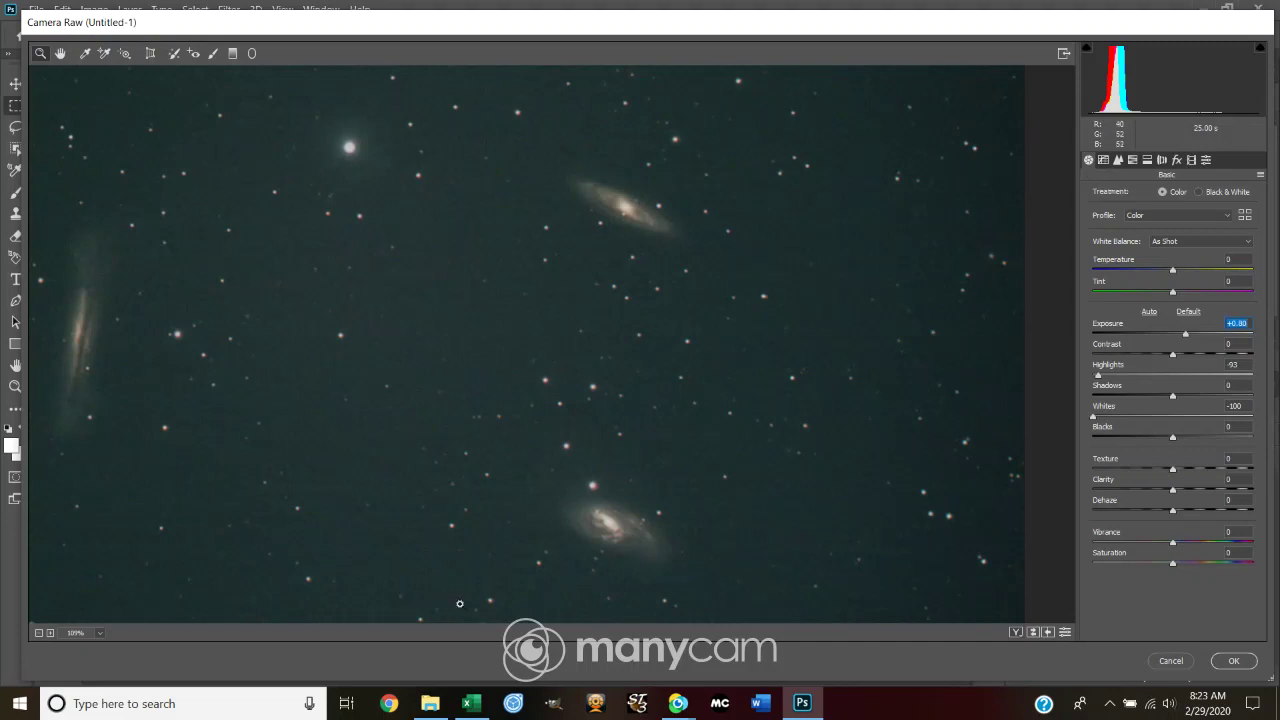
Set the Camera Raw preview to 66.7%, try Blacks at -26, then reset Blacks to 0.
click(100, 634)
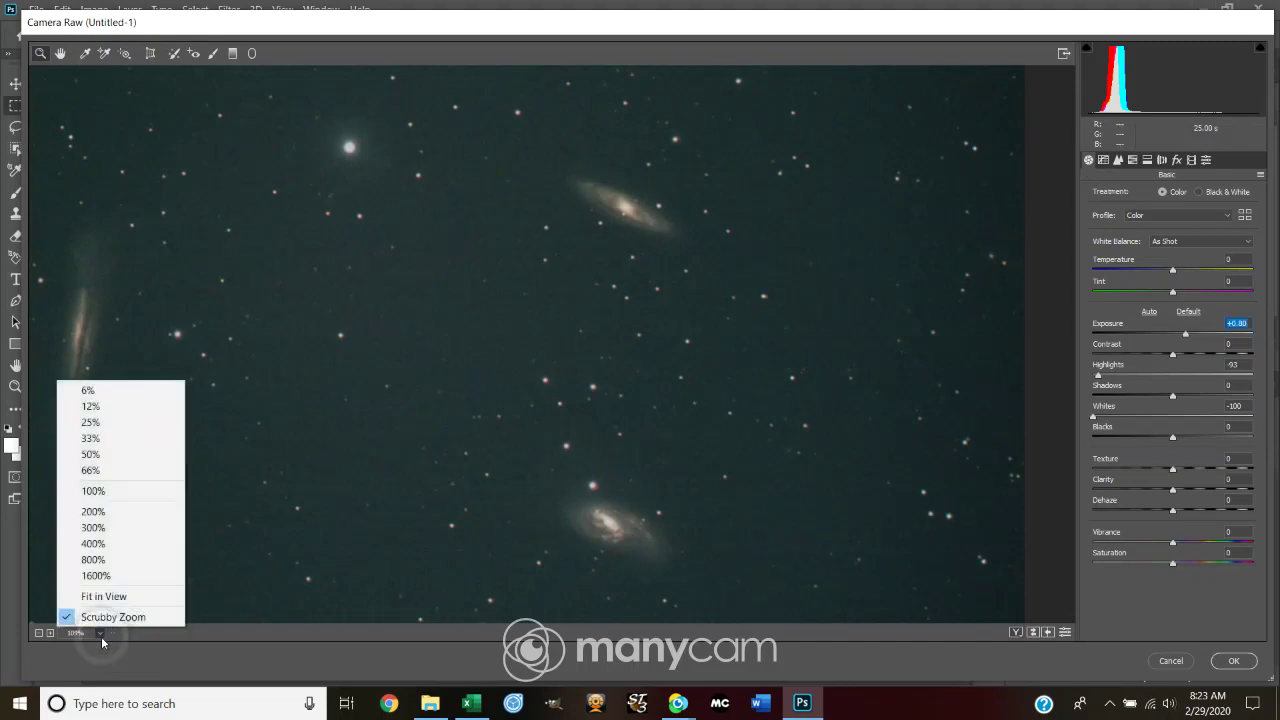
click(104, 469)
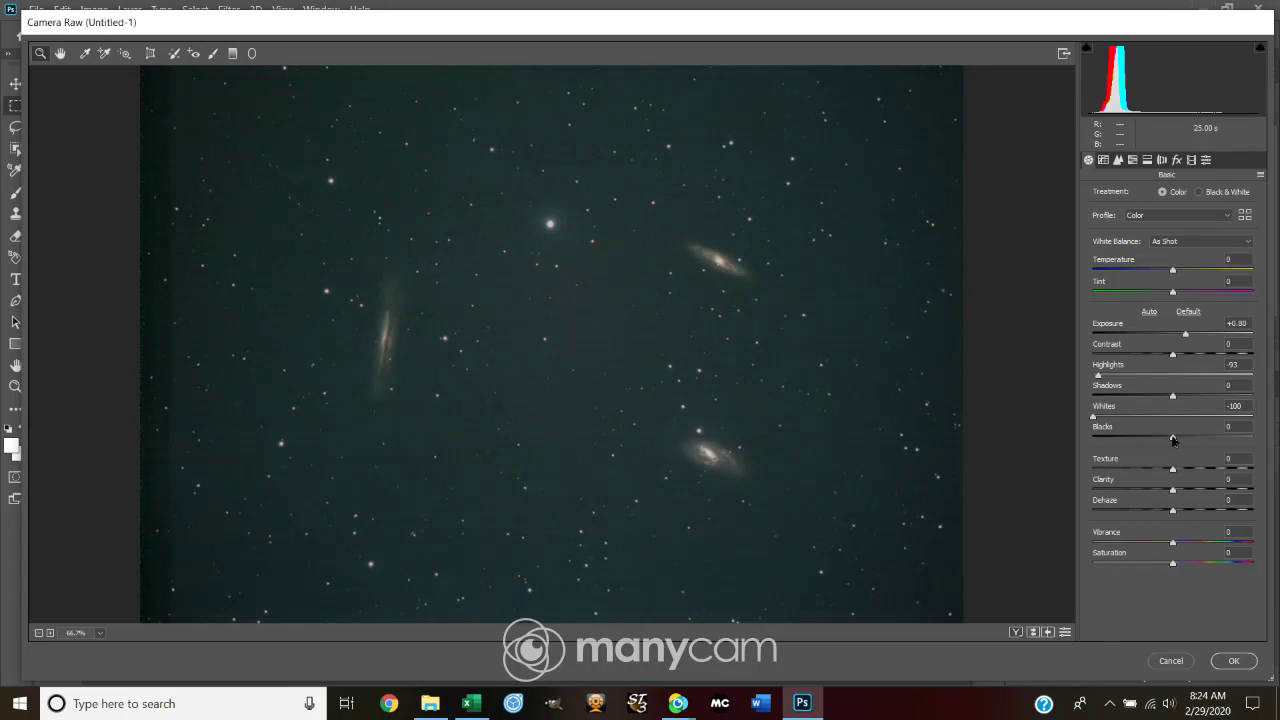
mouse_move(1173, 440)
mouse_down()
mouse_move(1126, 450)
mouse_move(1174, 456)
mouse_up()
drag(1175, 443, 1153, 446)
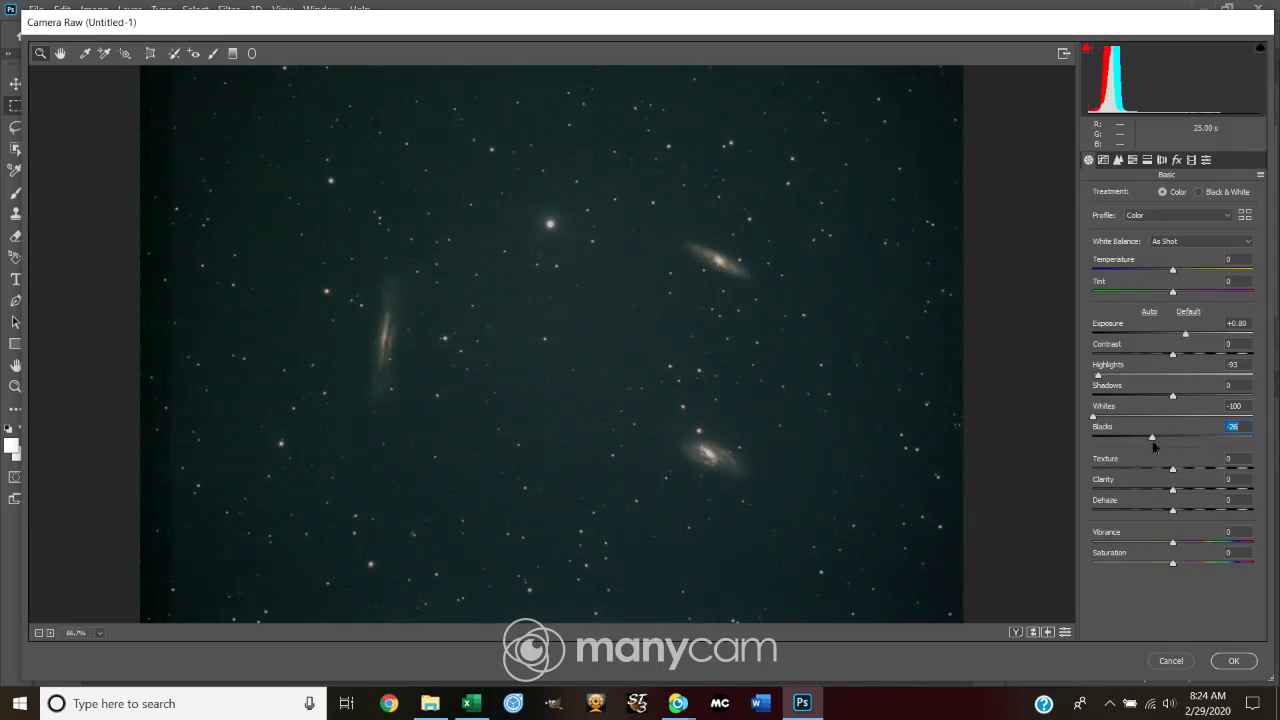
drag(1153, 446, 1175, 449)
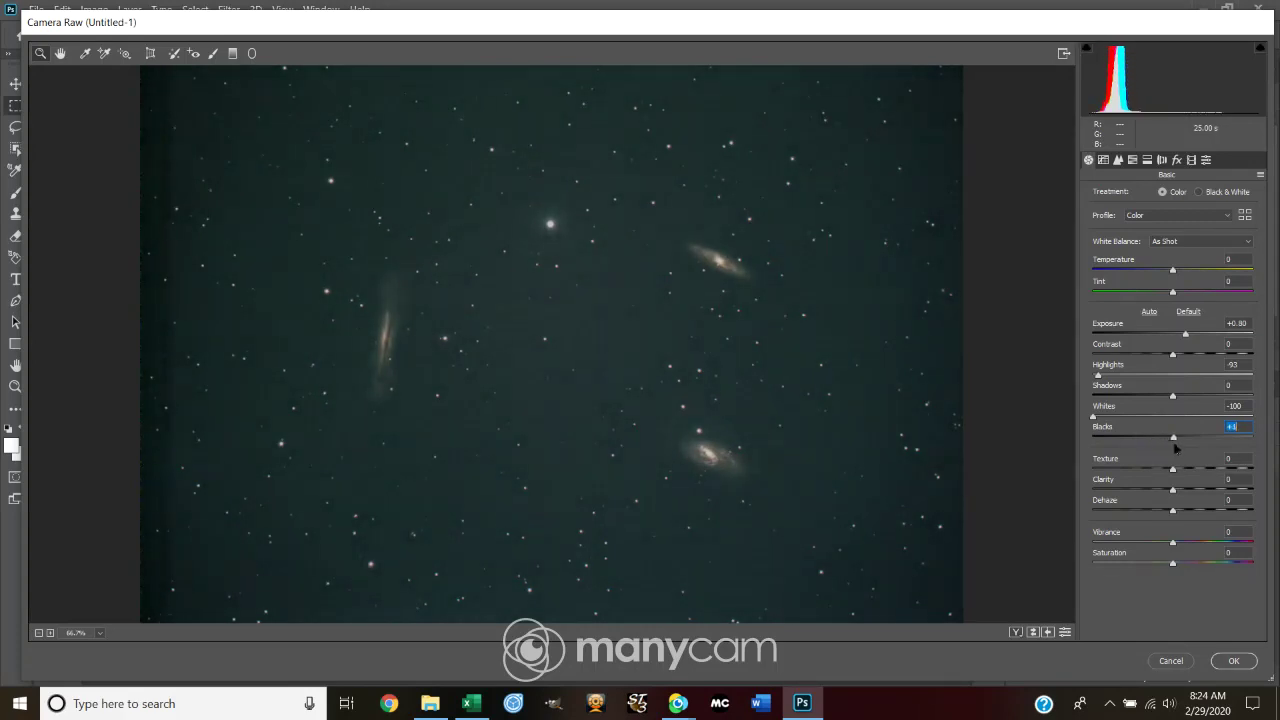
text(0)
Set the tone curve Darks to -27 and Shadows to +47, then show the Detail panel.
click(1102, 158)
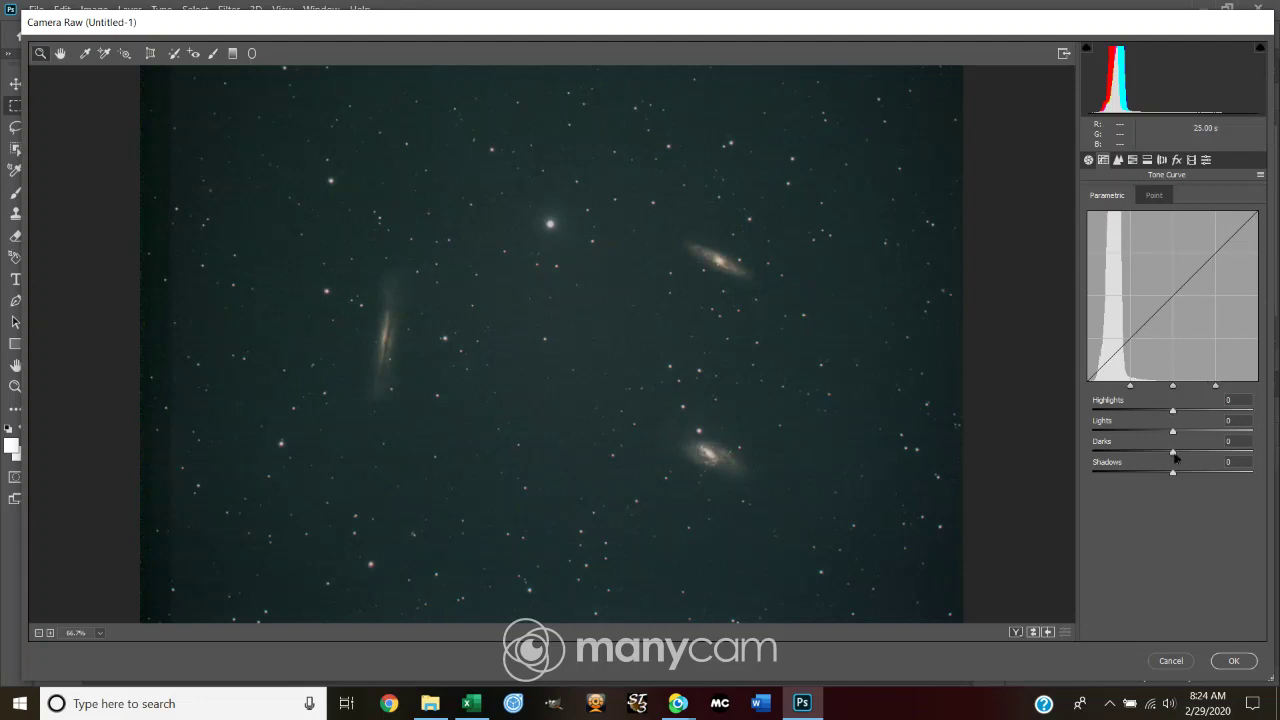
drag(1173, 455, 1161, 462)
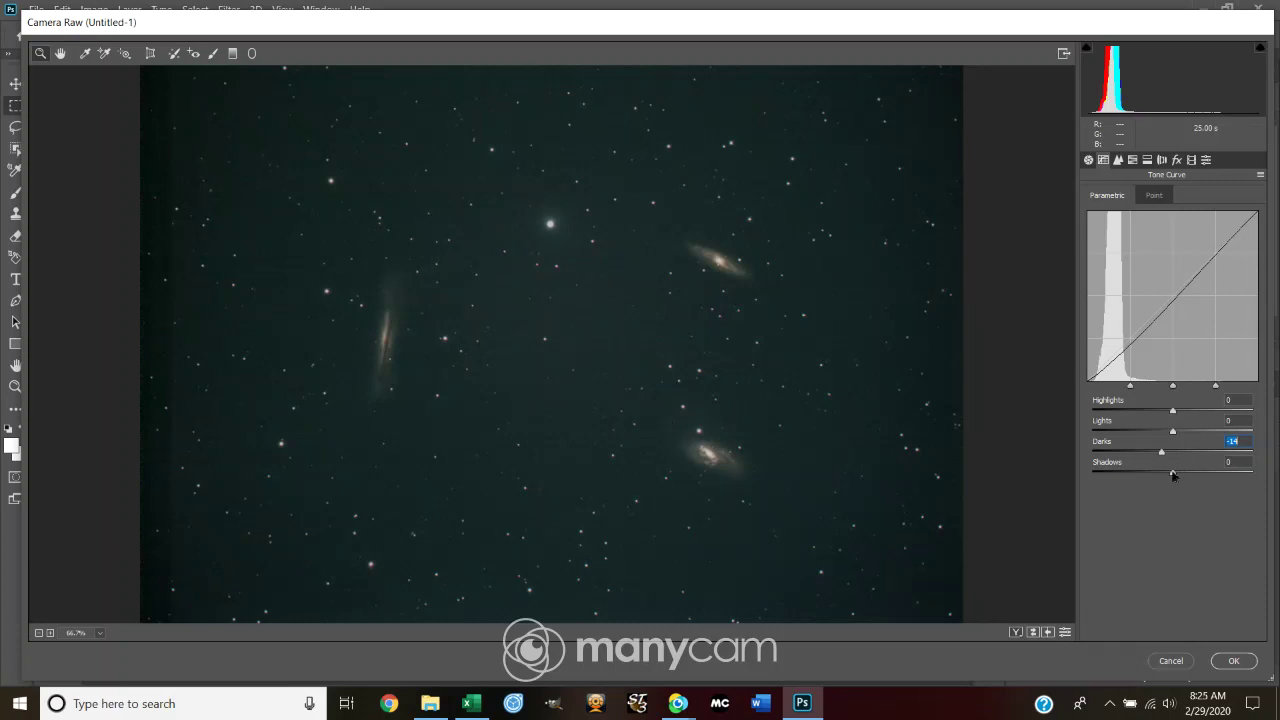
drag(1174, 474, 1209, 524)
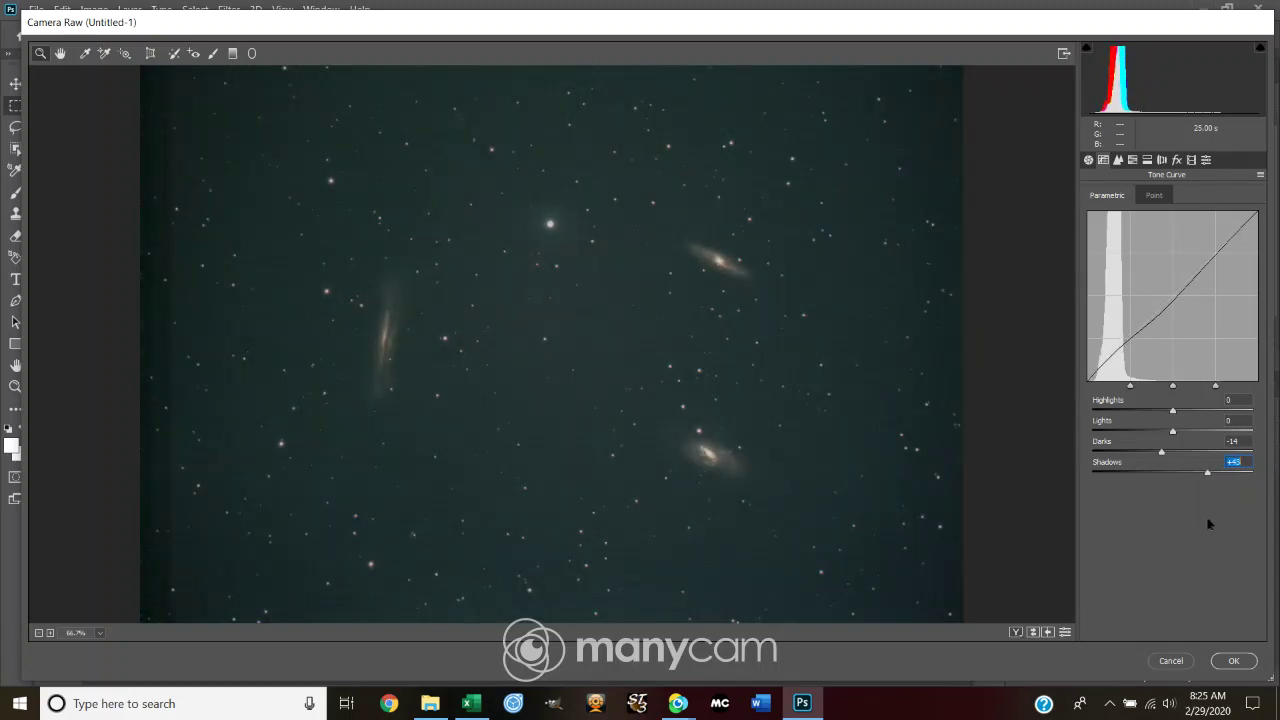
drag(1207, 523, 1211, 558)
drag(1161, 452, 1149, 466)
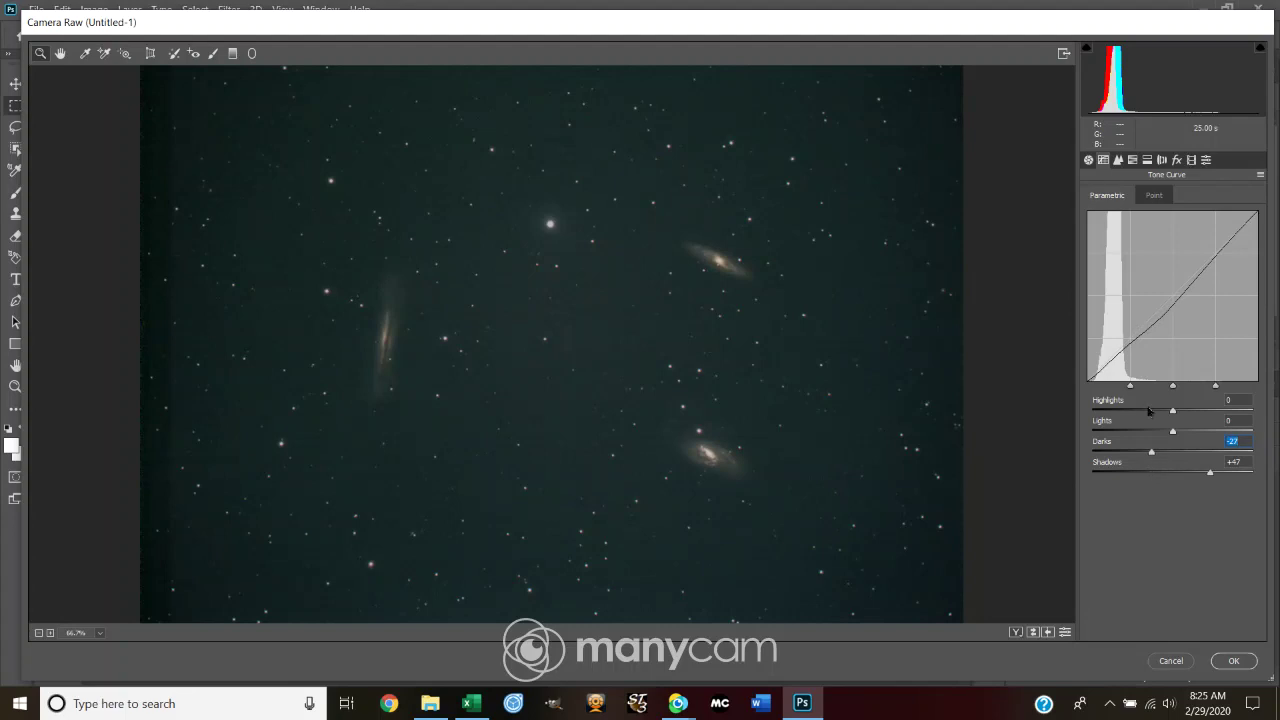
click(1118, 160)
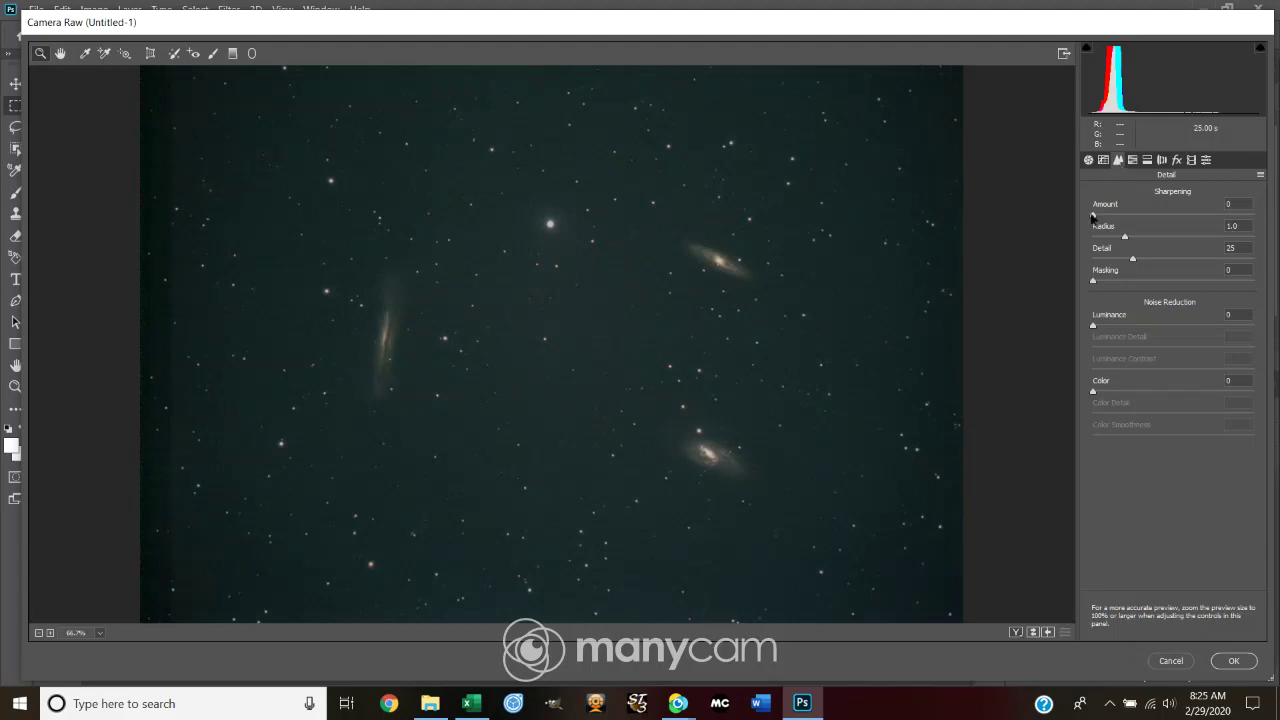
Raise sharpening Amount to 68 and inspect a galaxy at 200% preview zoom.
drag(1093, 217, 1163, 228)
click(100, 633)
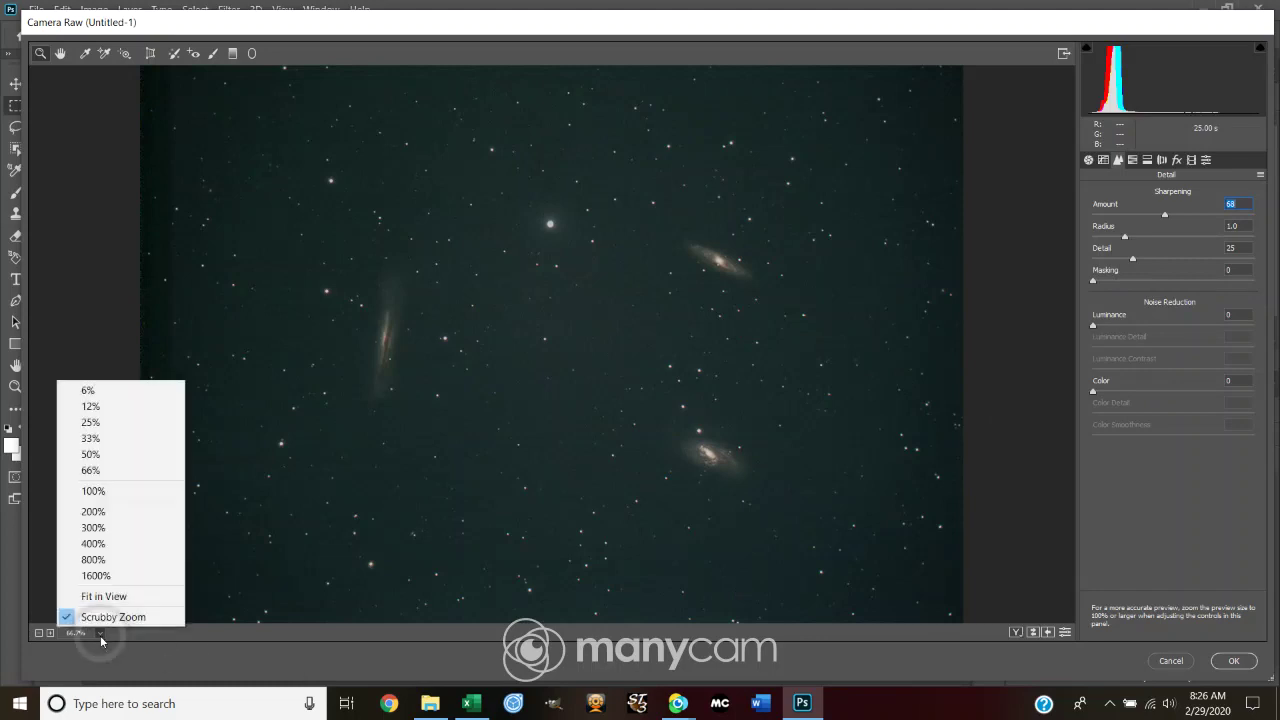
click(90, 511)
alt+click(963, 313)
drag(969, 318, 771, 278)
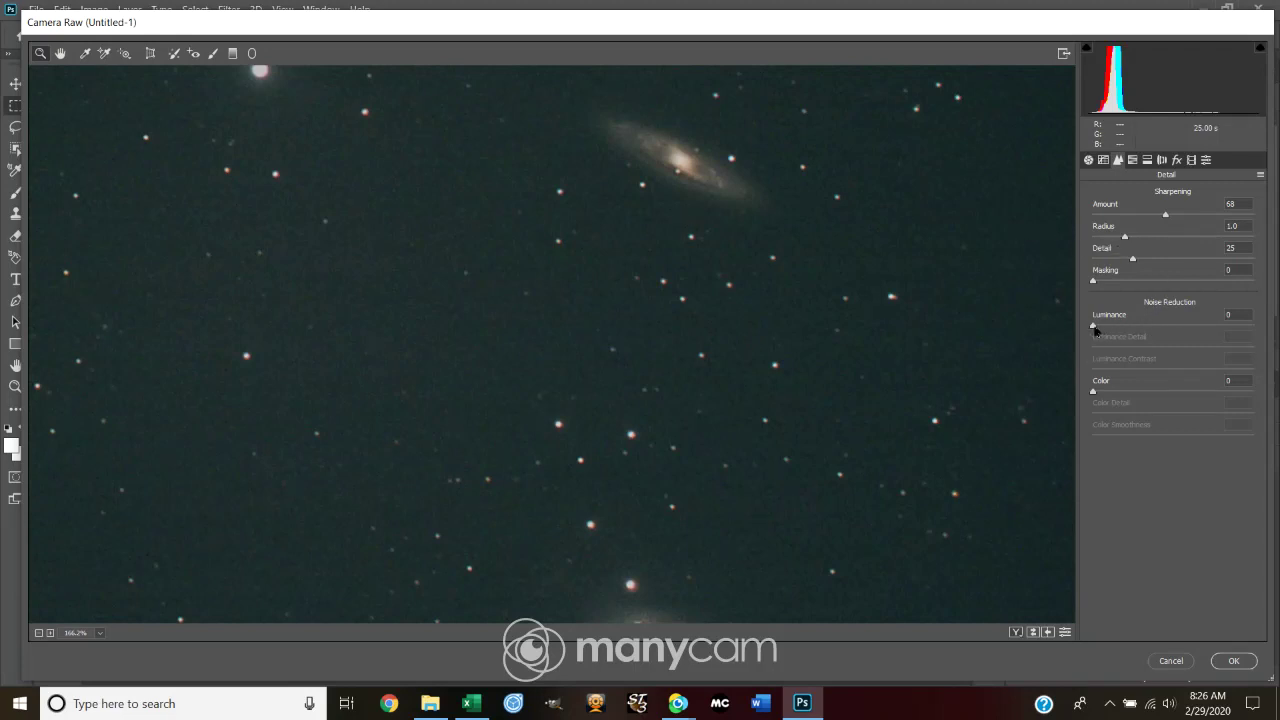
Try Luminance noise reduction, return it to 0, and set sharpening Radius to 1.5.
drag(1094, 328, 1160, 340)
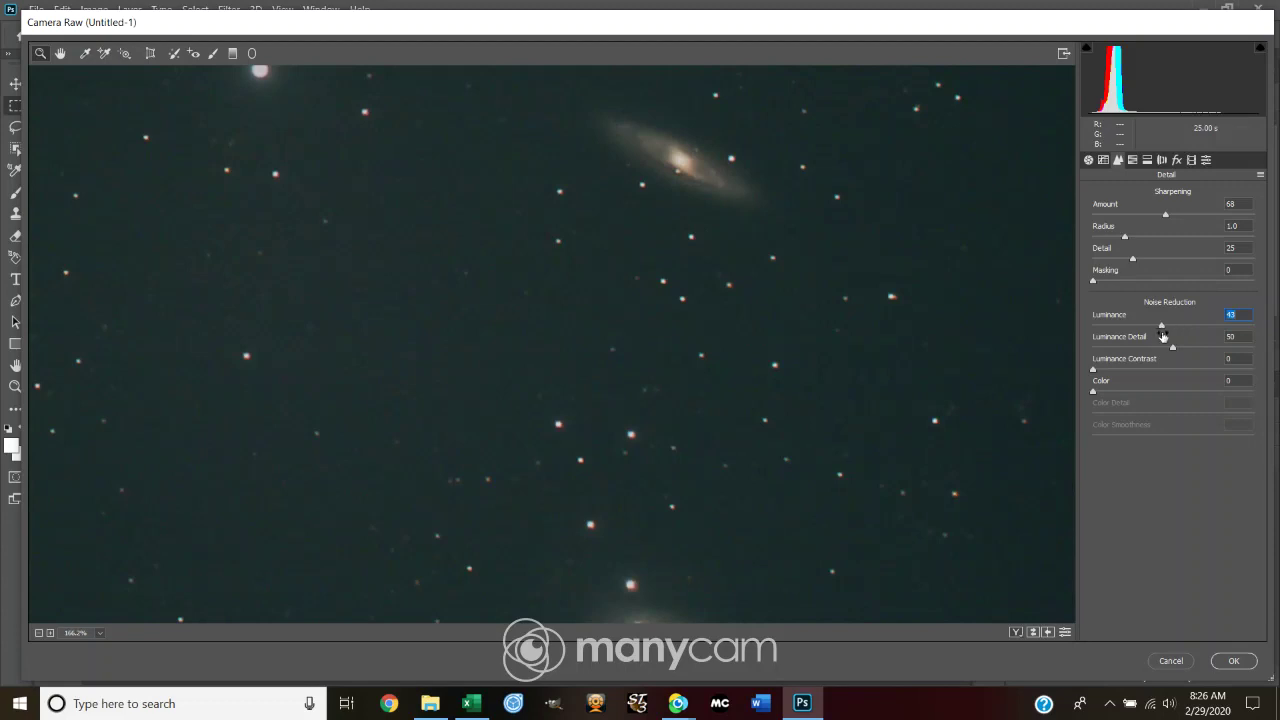
drag(1161, 330, 1088, 357)
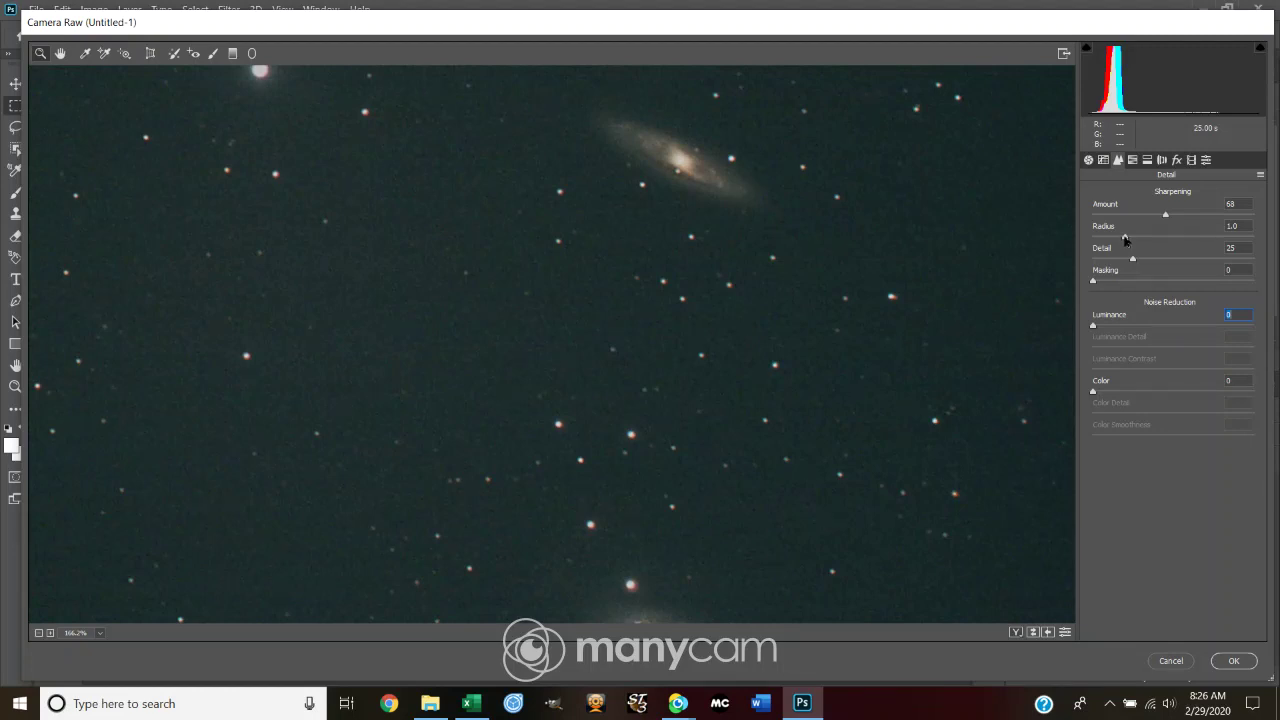
drag(1125, 238, 1195, 245)
drag(1195, 245, 1160, 273)
Fit the whole image in the preview and show the HSL Saturation adjustments.
scroll(901, 343, down, 1)
scroll(888, 334, down, 1)
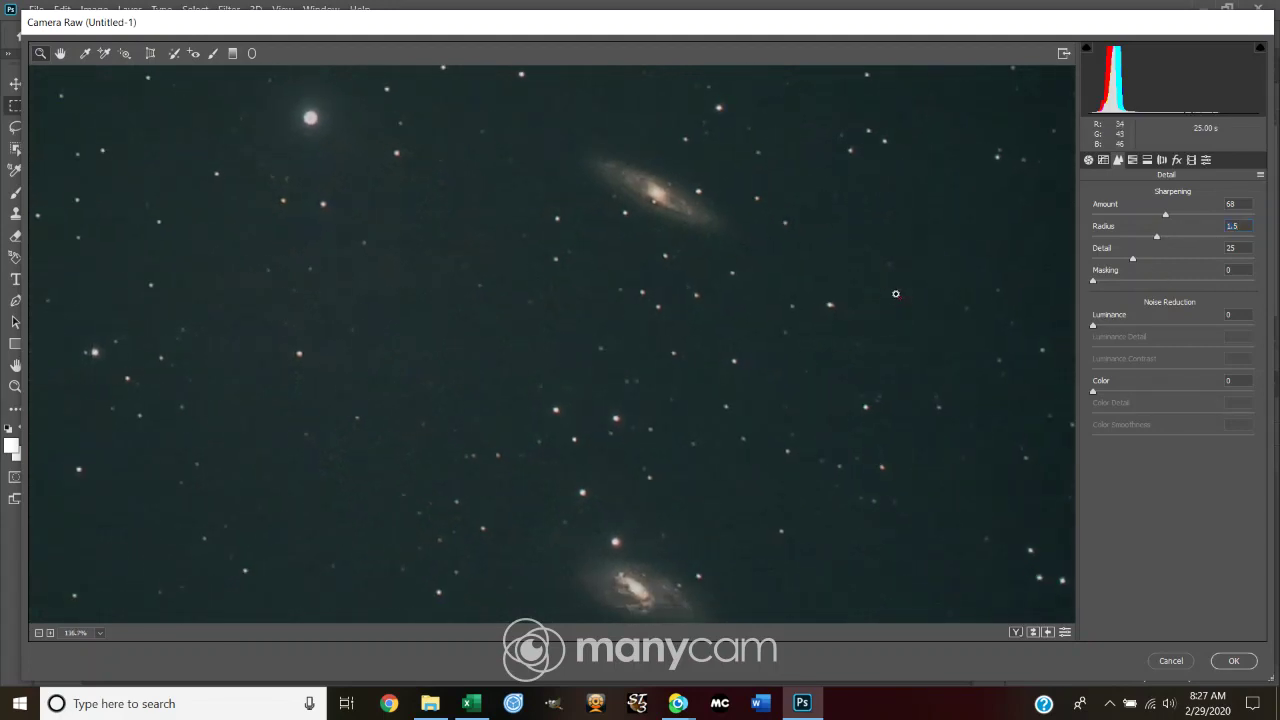
scroll(823, 500, down, 1)
scroll(753, 480, up, 2)
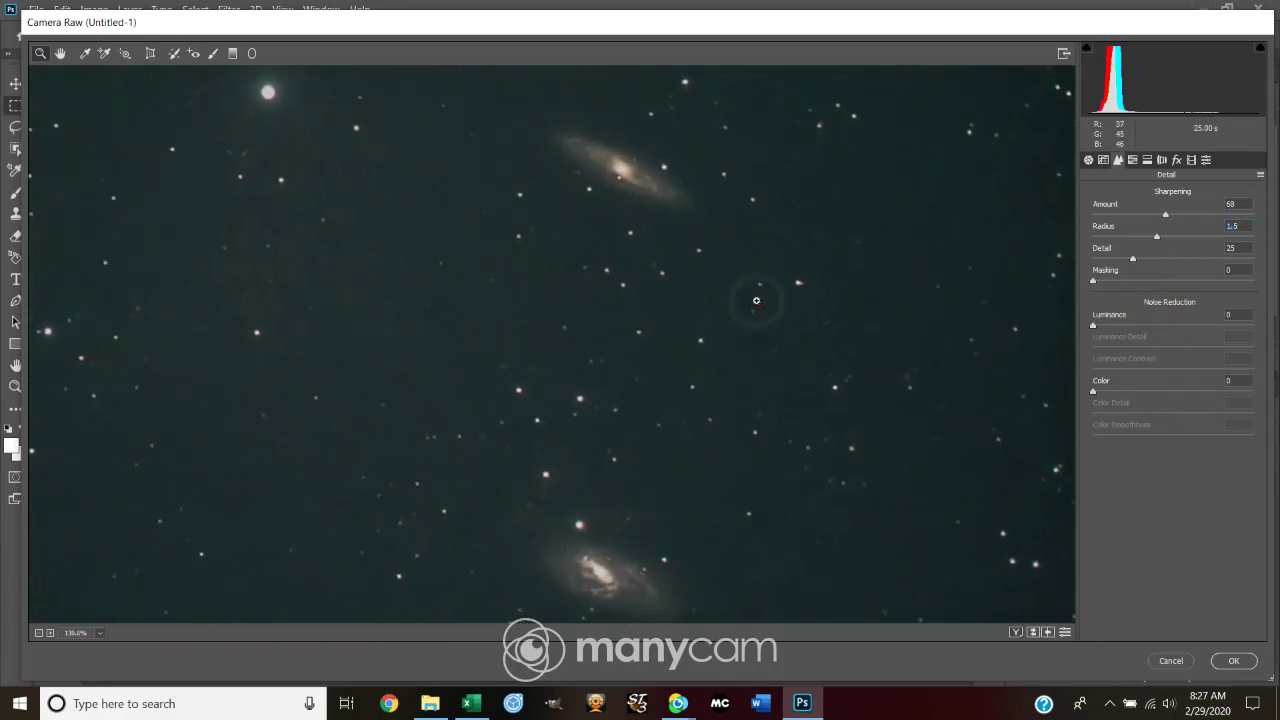
key(ctrl+0)
scroll(670, 316, up, 1)
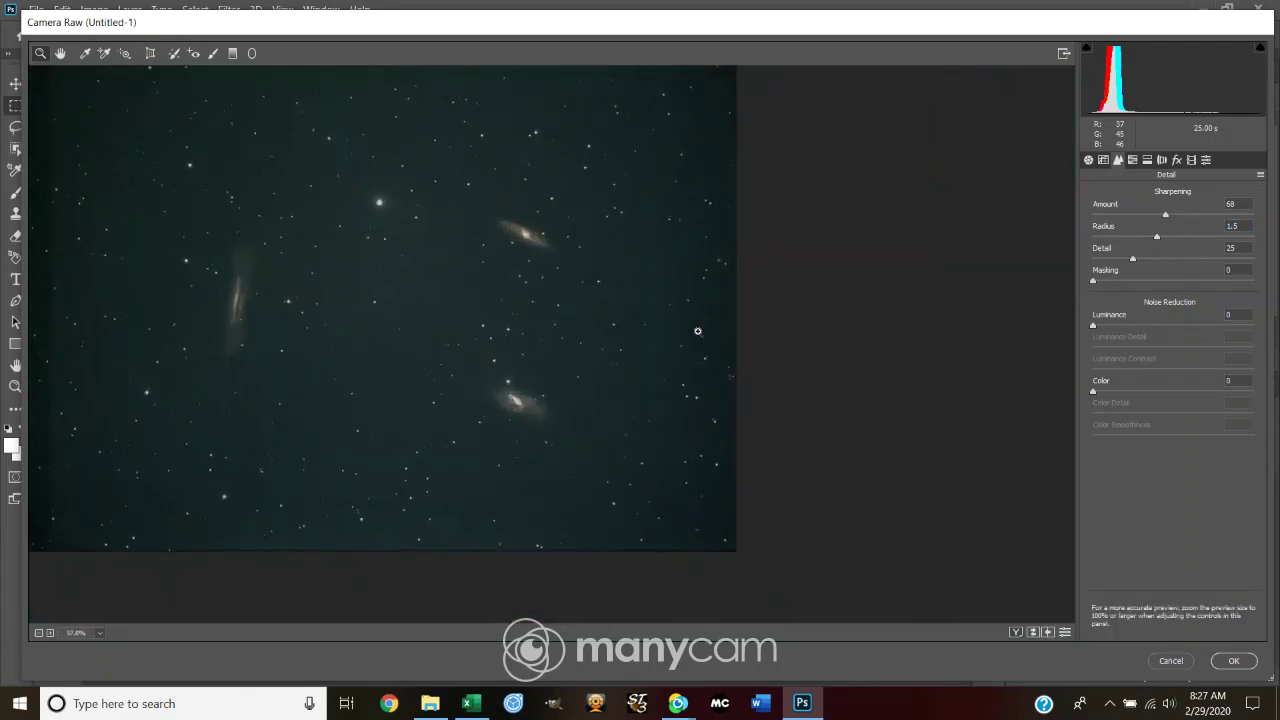
click(1148, 161)
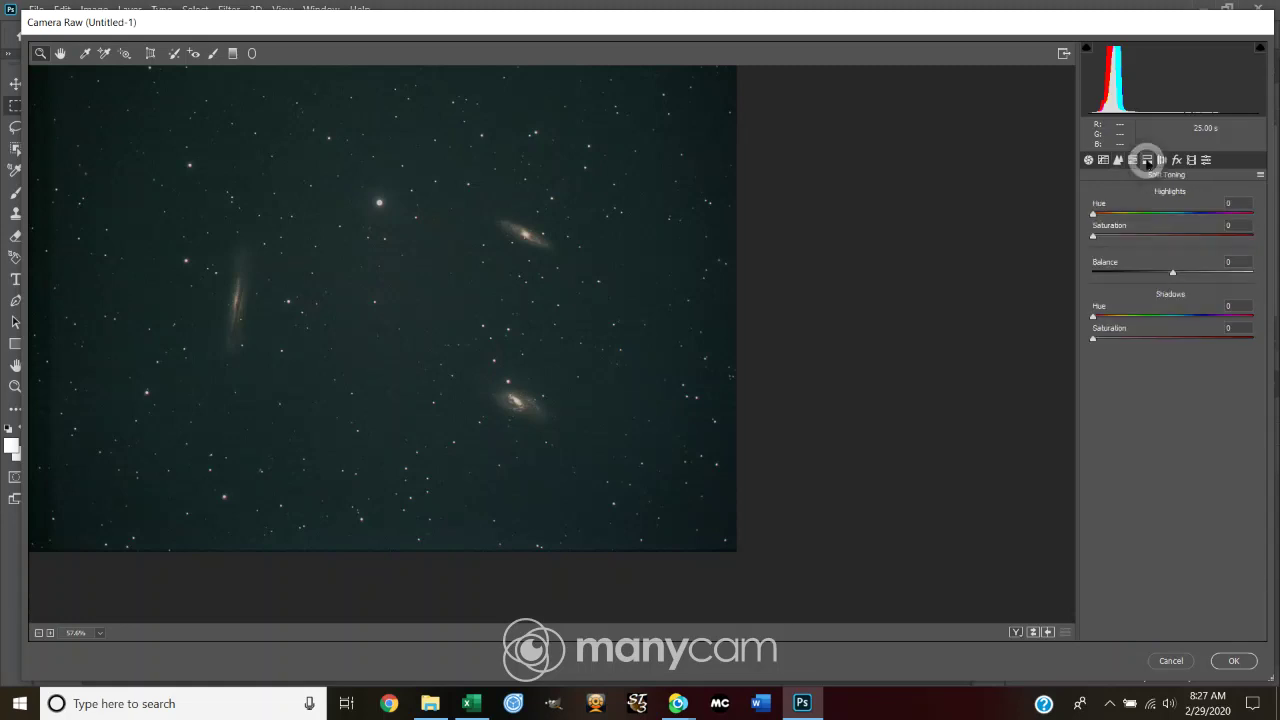
click(1133, 160)
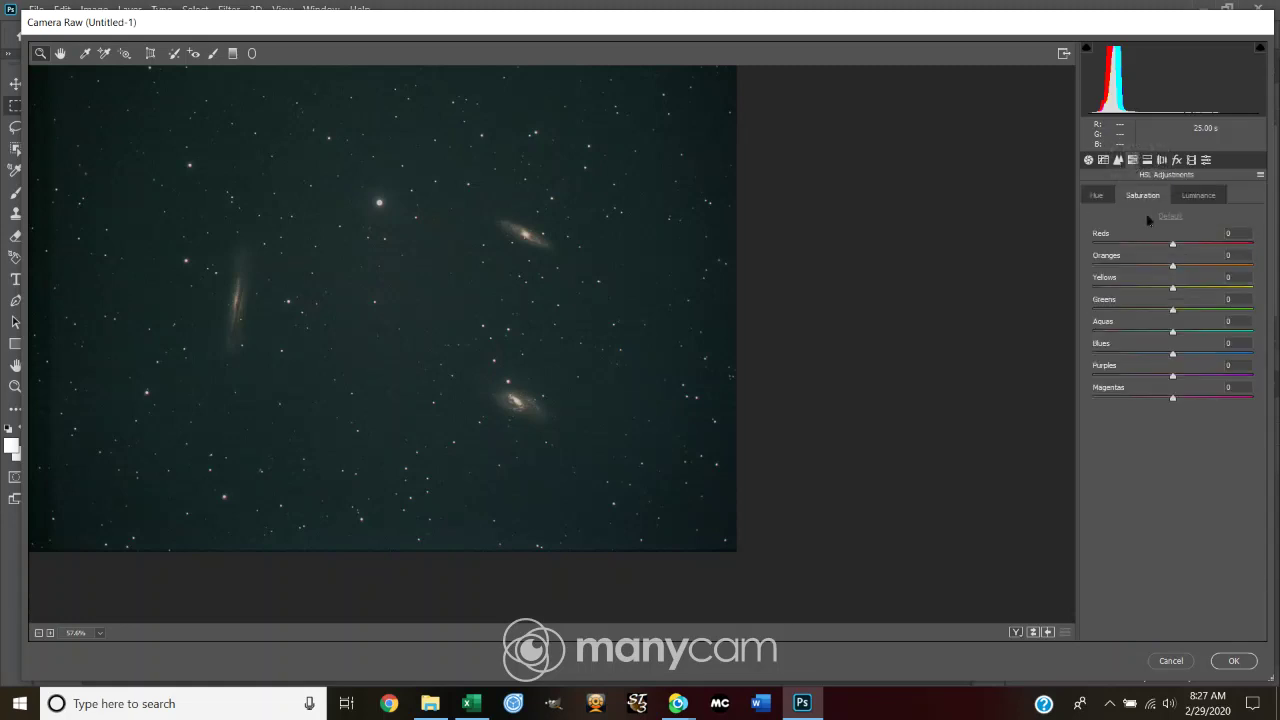
At 100% preview, desaturate Aquas to -74 and Blues to -11.
click(100, 633)
click(93, 491)
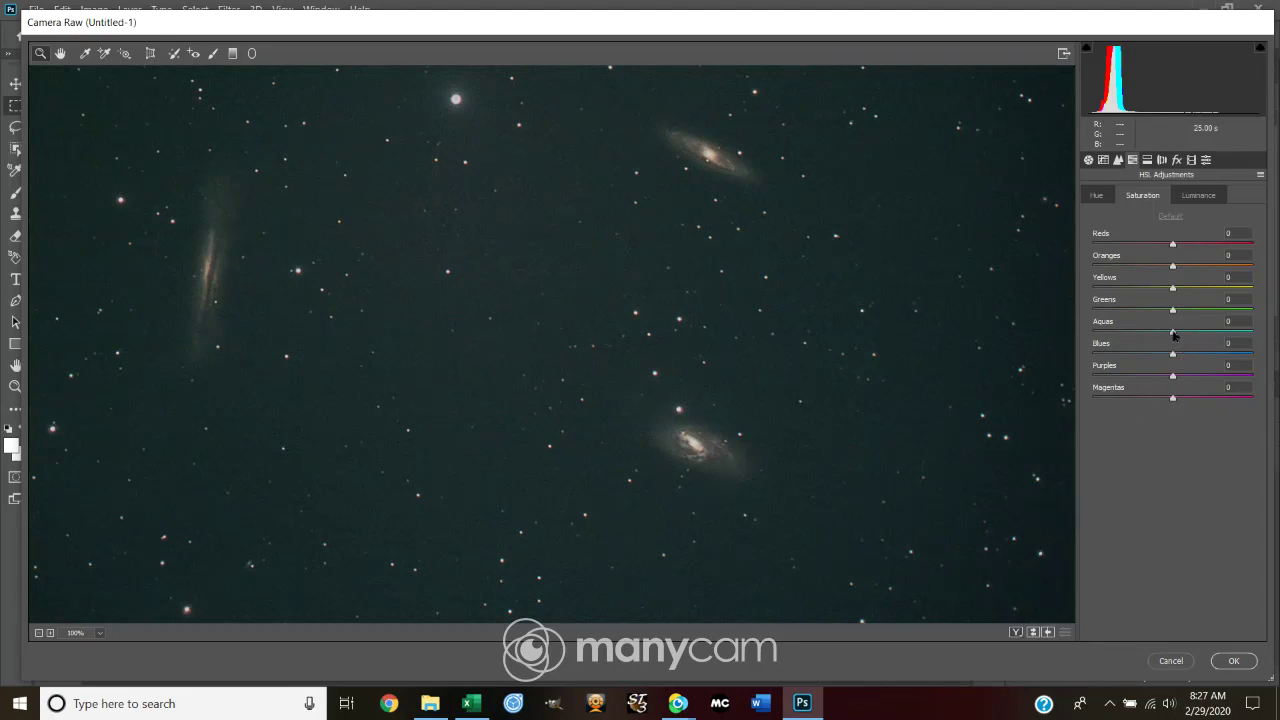
drag(1174, 335, 1117, 340)
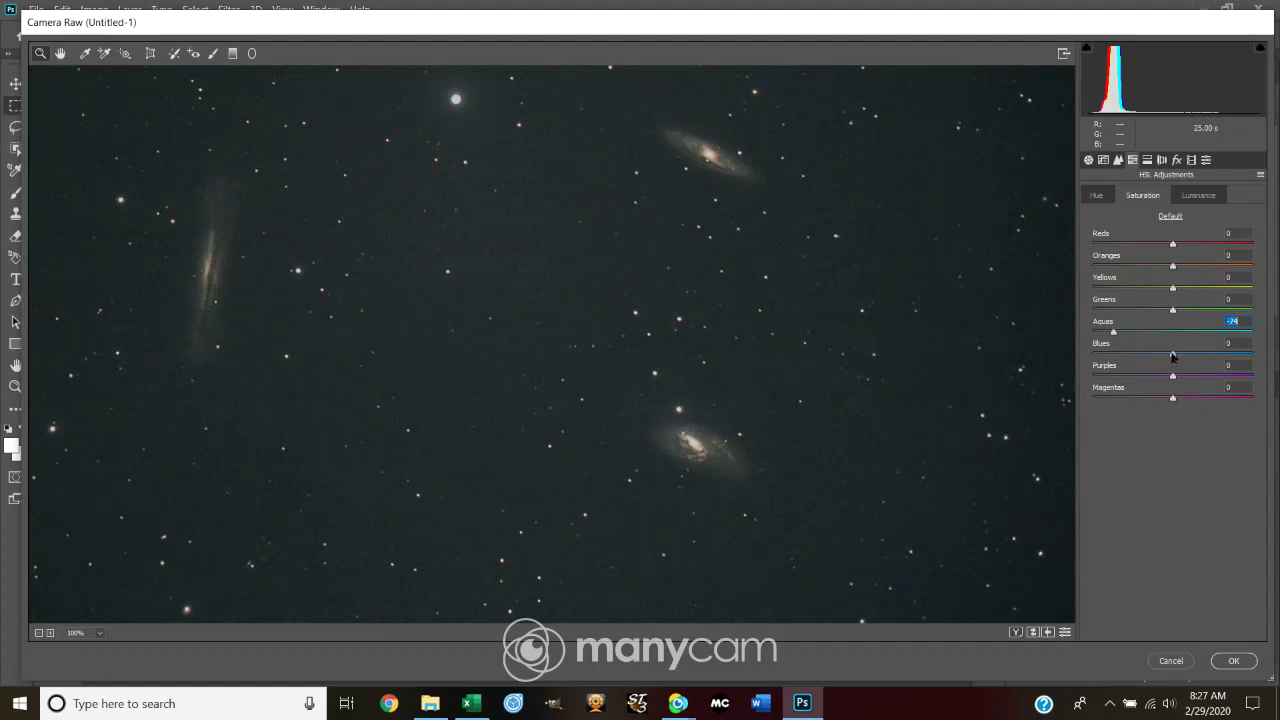
drag(1172, 356, 1164, 413)
Zoom the preview out to 66% and apply the Camera Raw adjustments.
click(100, 636)
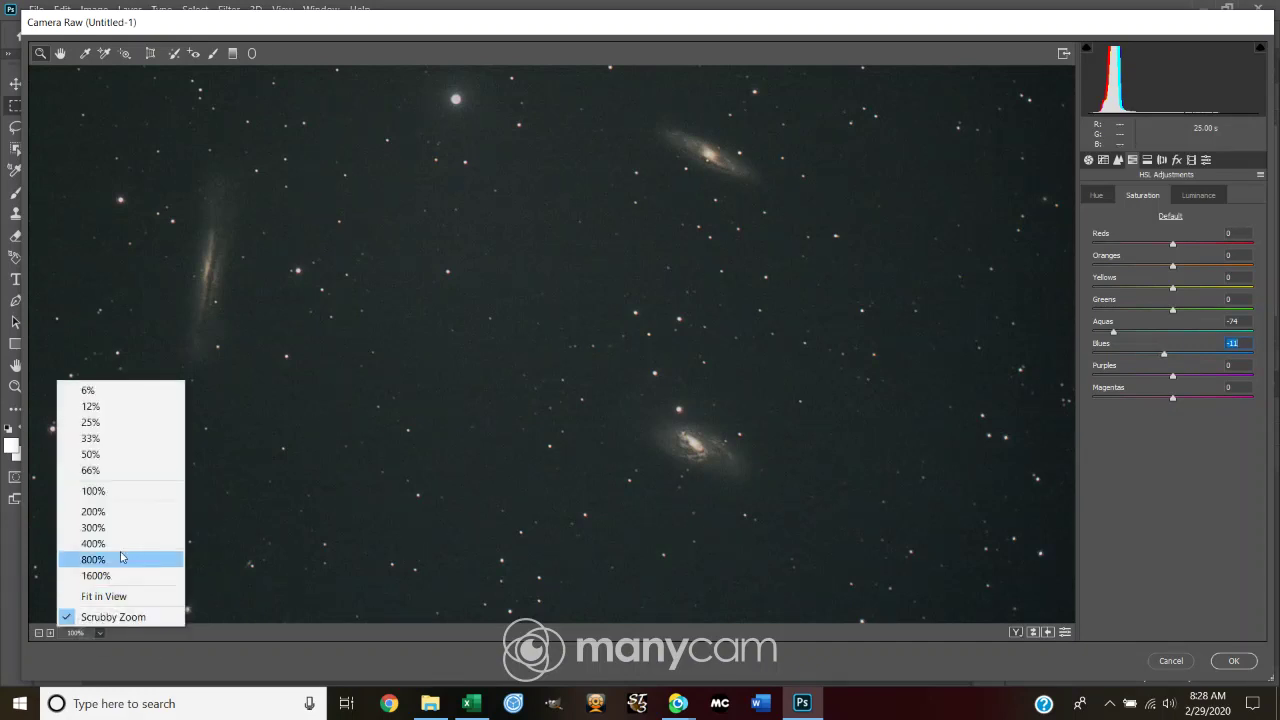
click(134, 466)
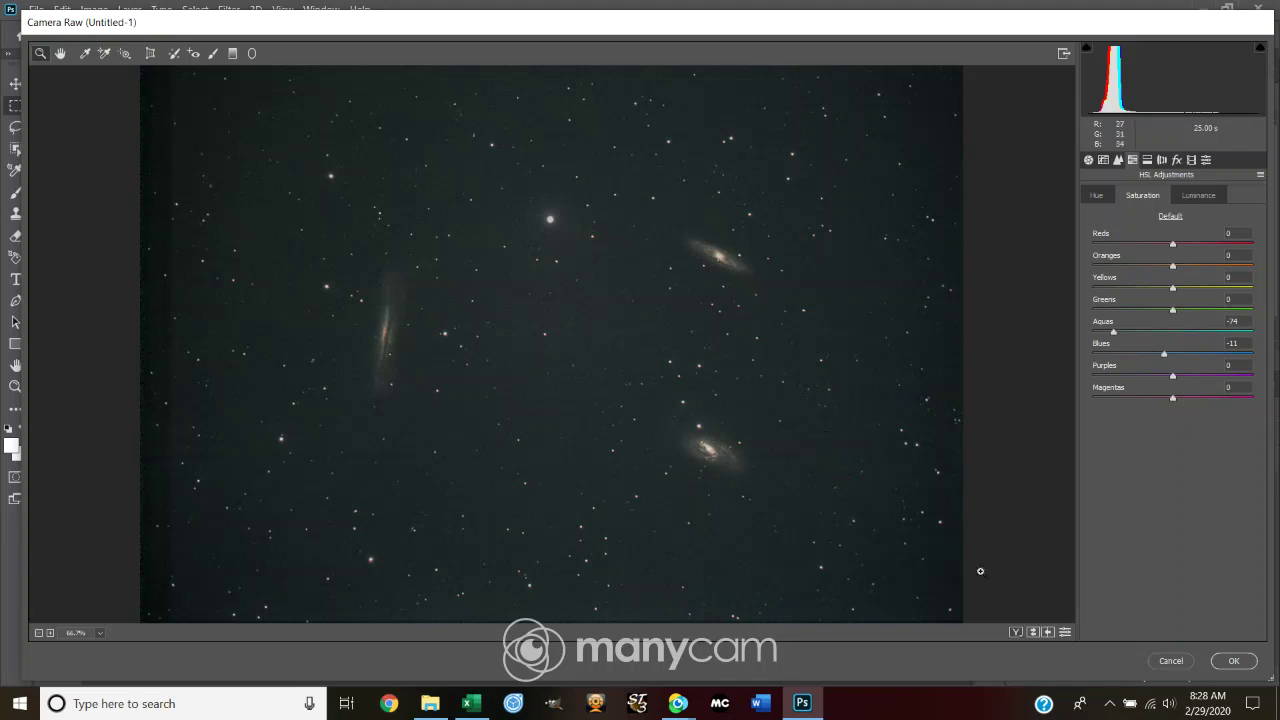
click(1238, 664)
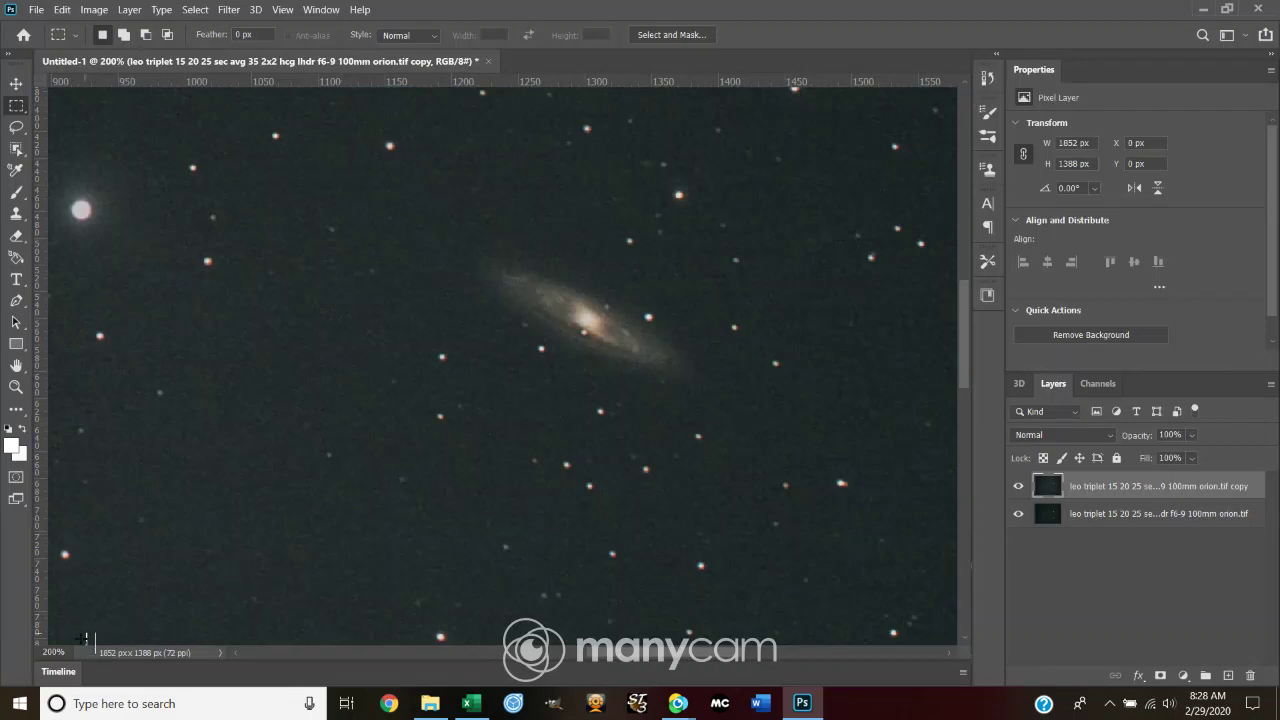
click(53, 652)
text(60)
key(Return)
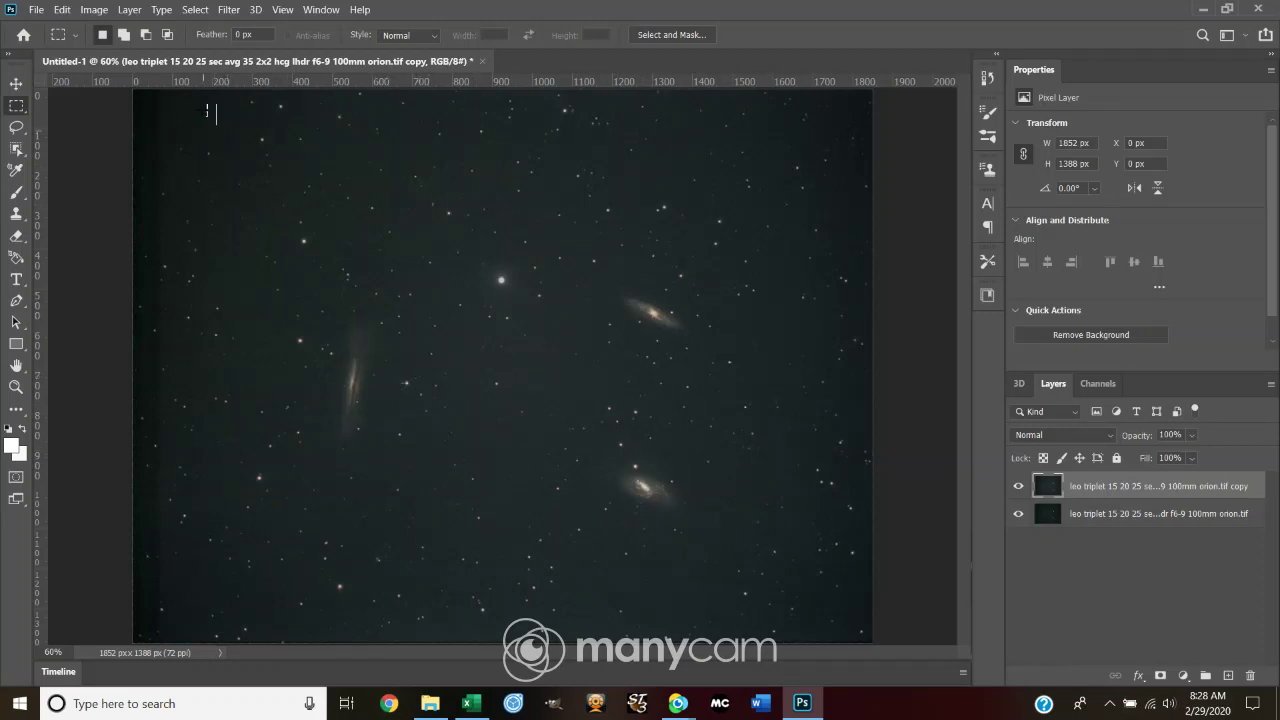
click(94, 10)
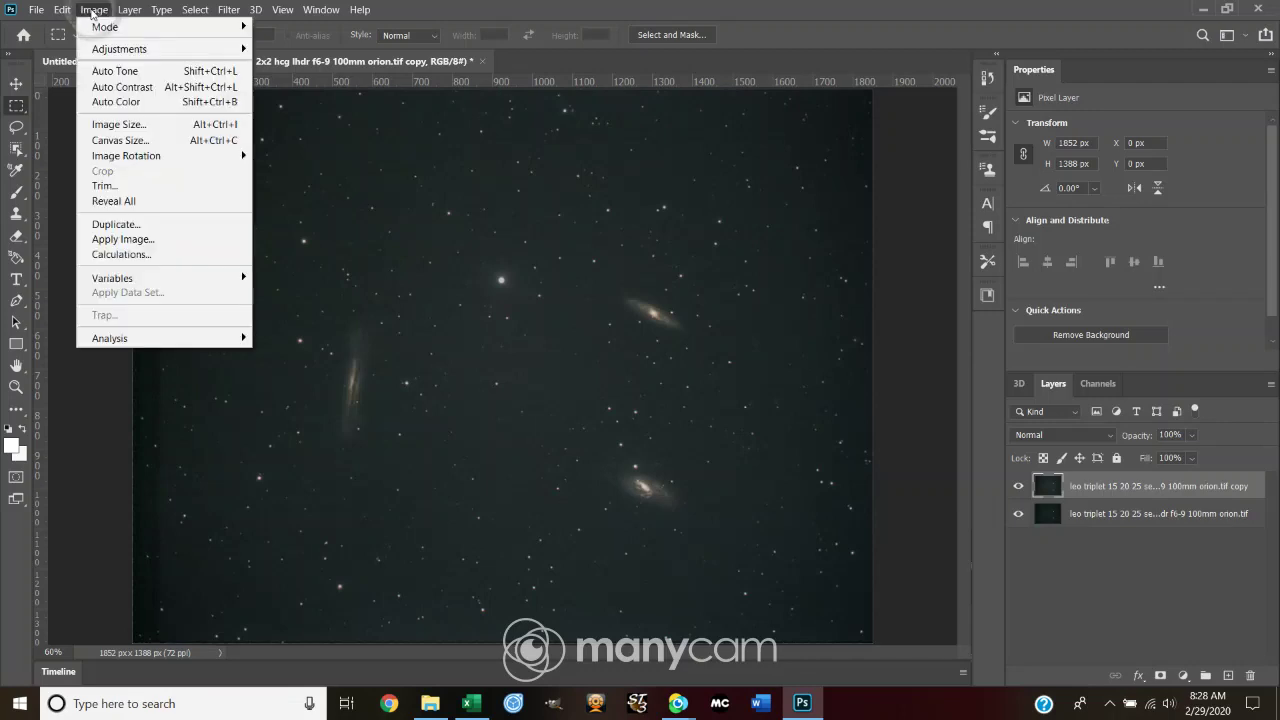
click(134, 73)
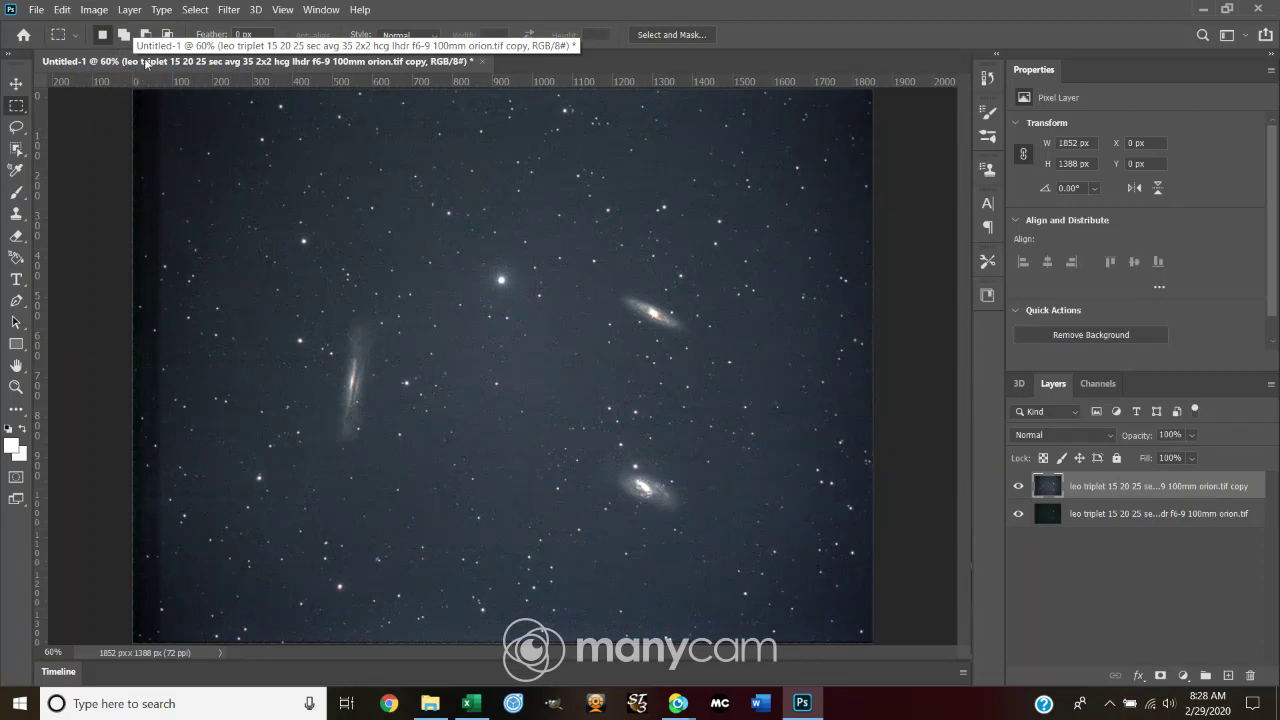
key(ctrl+z)
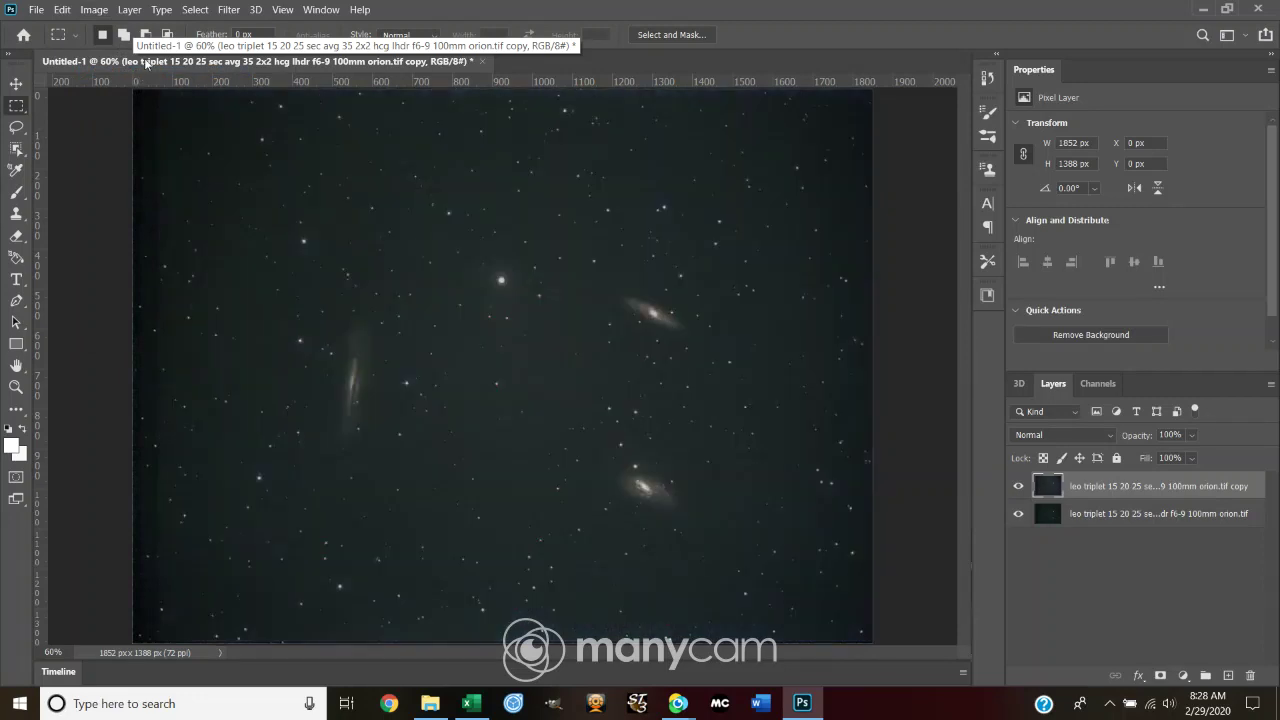
click(94, 9)
click(110, 101)
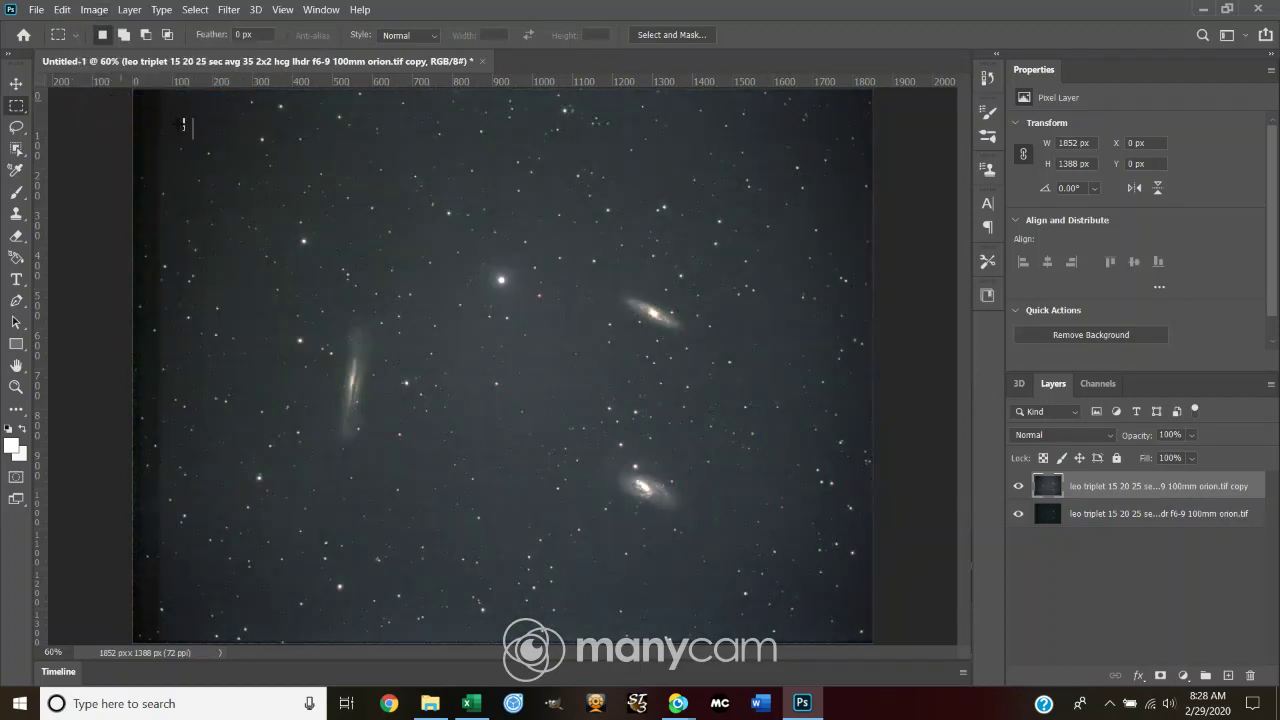
click(94, 9)
mouse_move(105, 27)
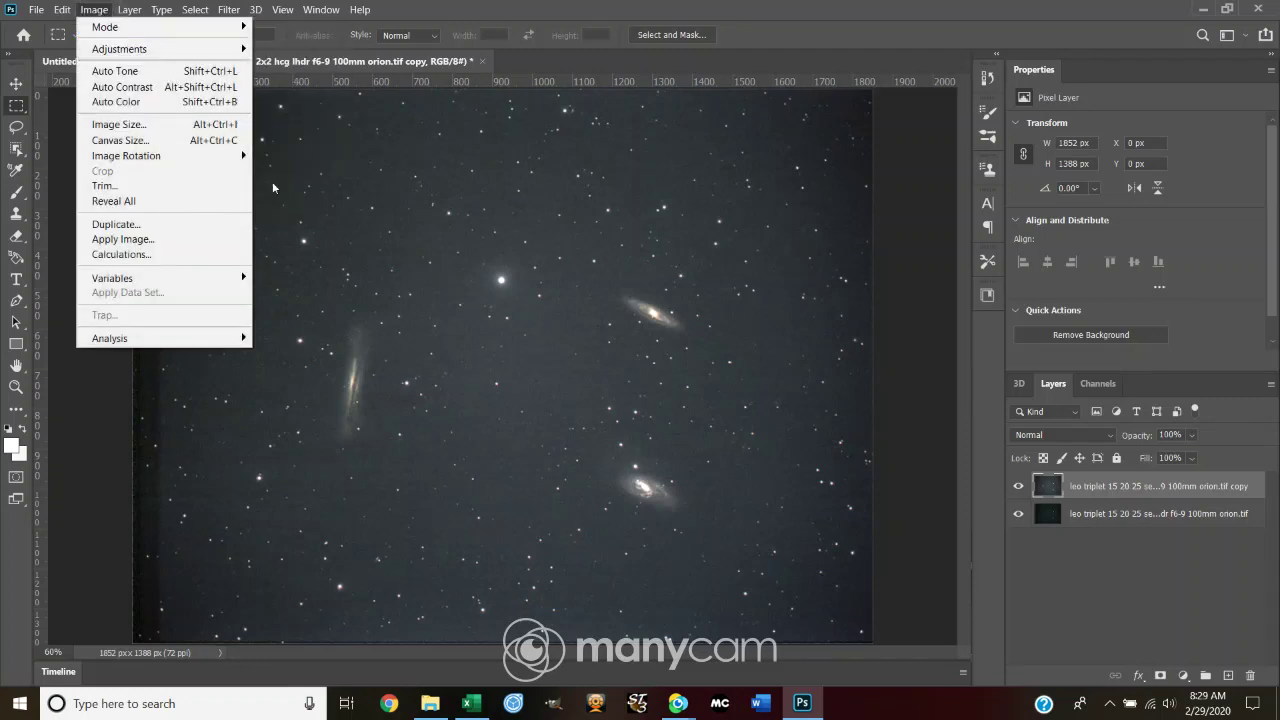
click(249, 408)
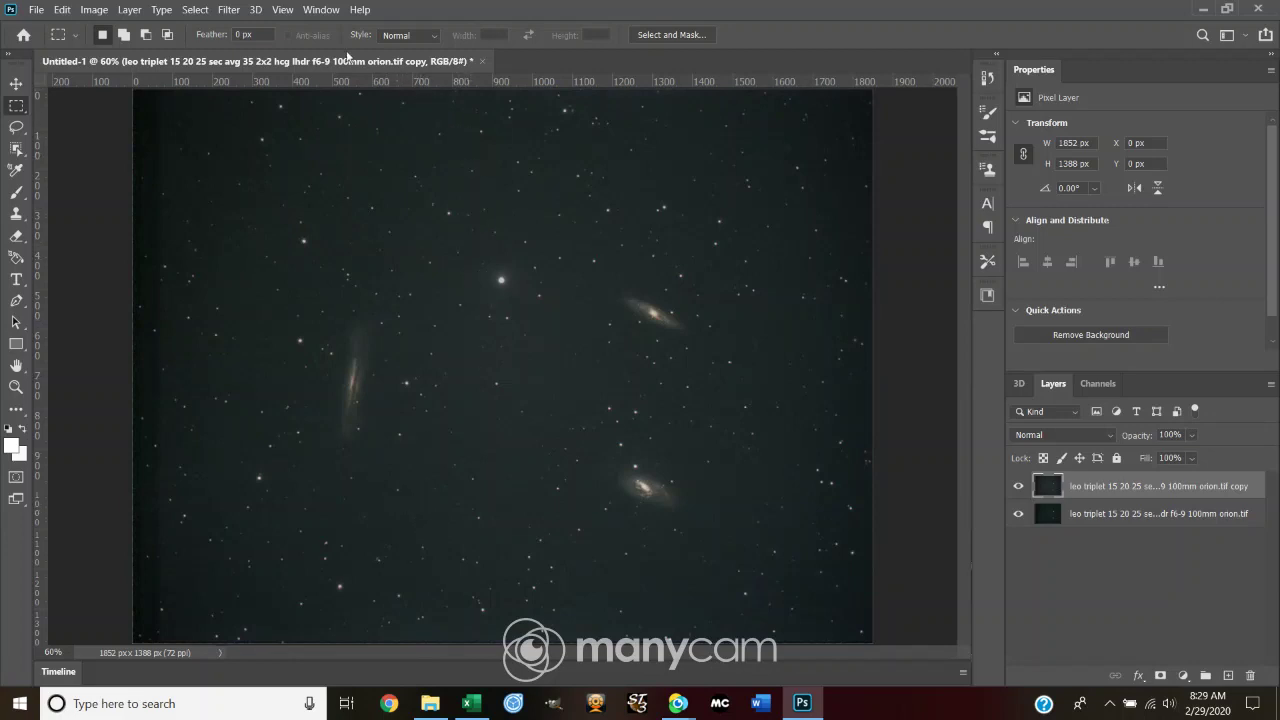
click(226, 12)
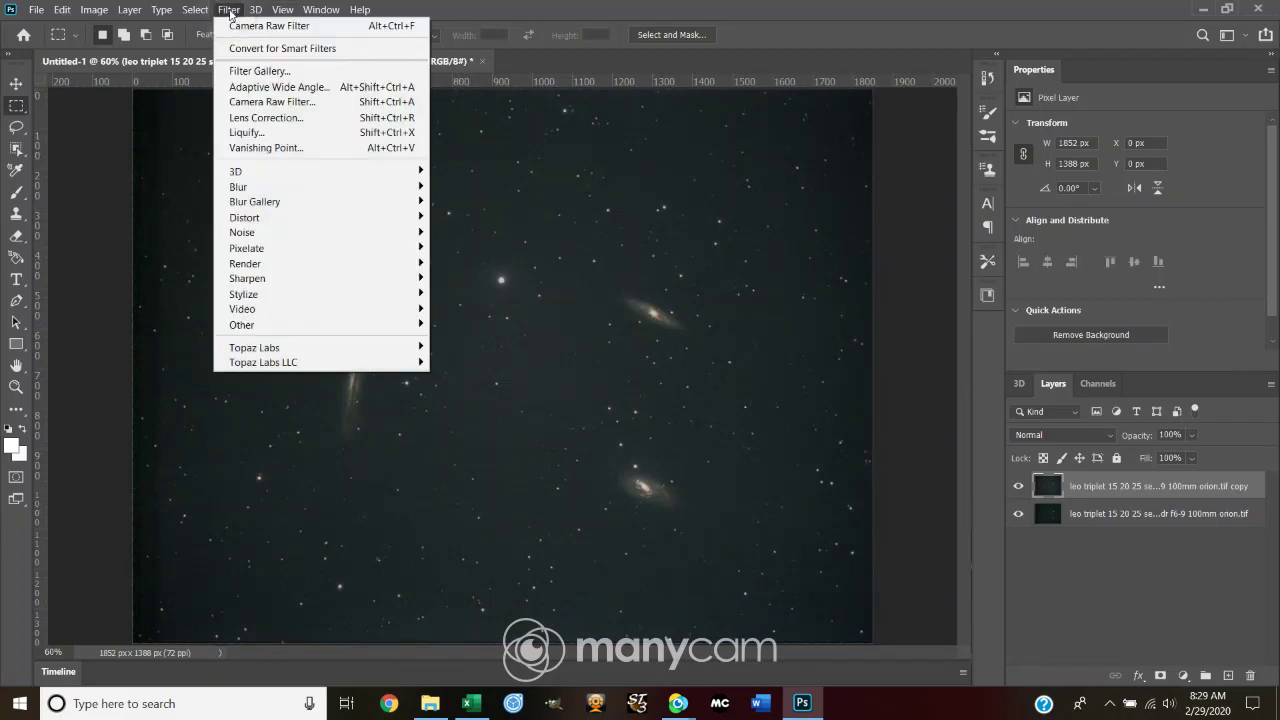
Reopen the Camera Raw Filter on the Untitled-1 Leo Triplet image.
click(270, 103)
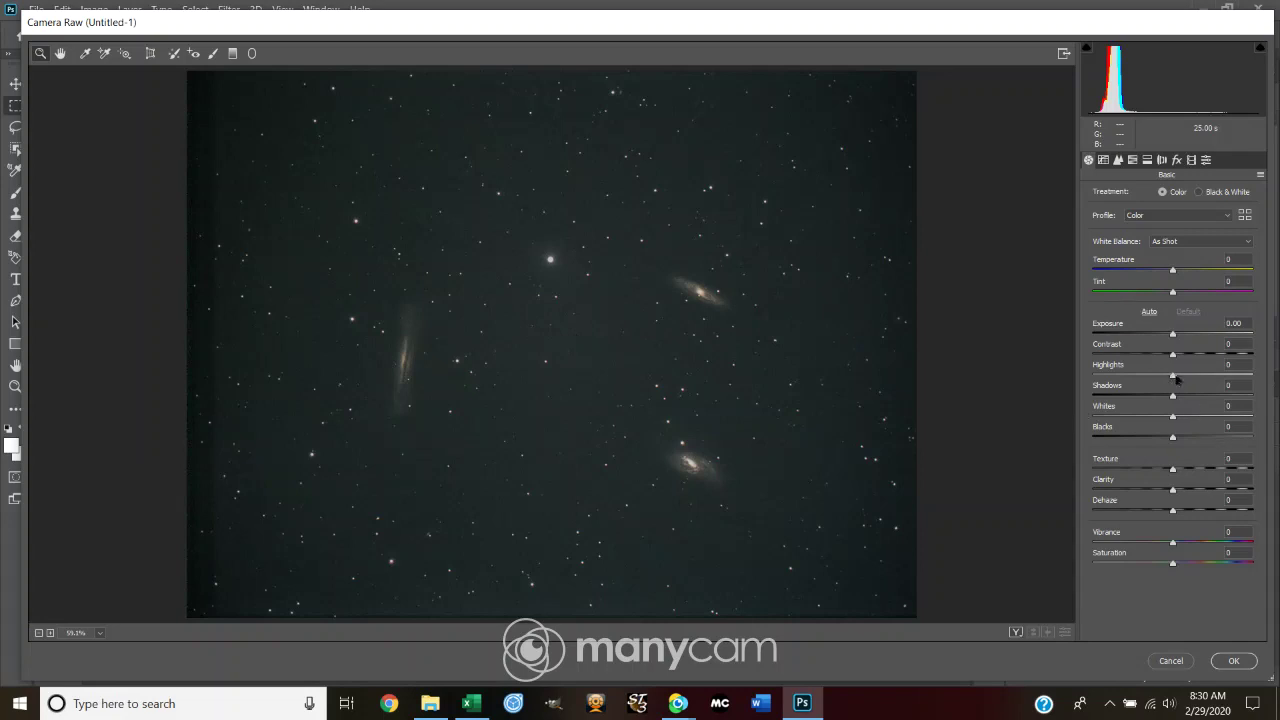
Set Exposure to +0.90 and Highlights to -100, keeping Whites at 0.
drag(1170, 375, 1100, 395)
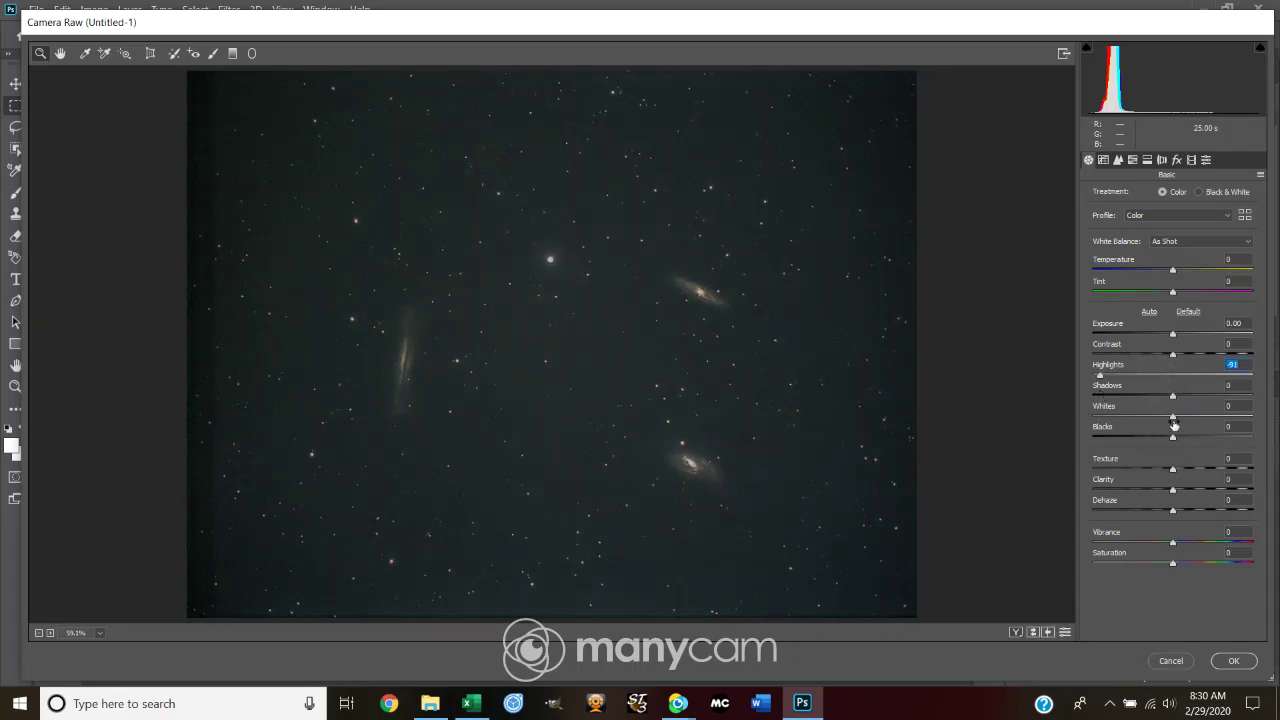
drag(1173, 416, 1200, 440)
text(0)
drag(1173, 337, 1187, 343)
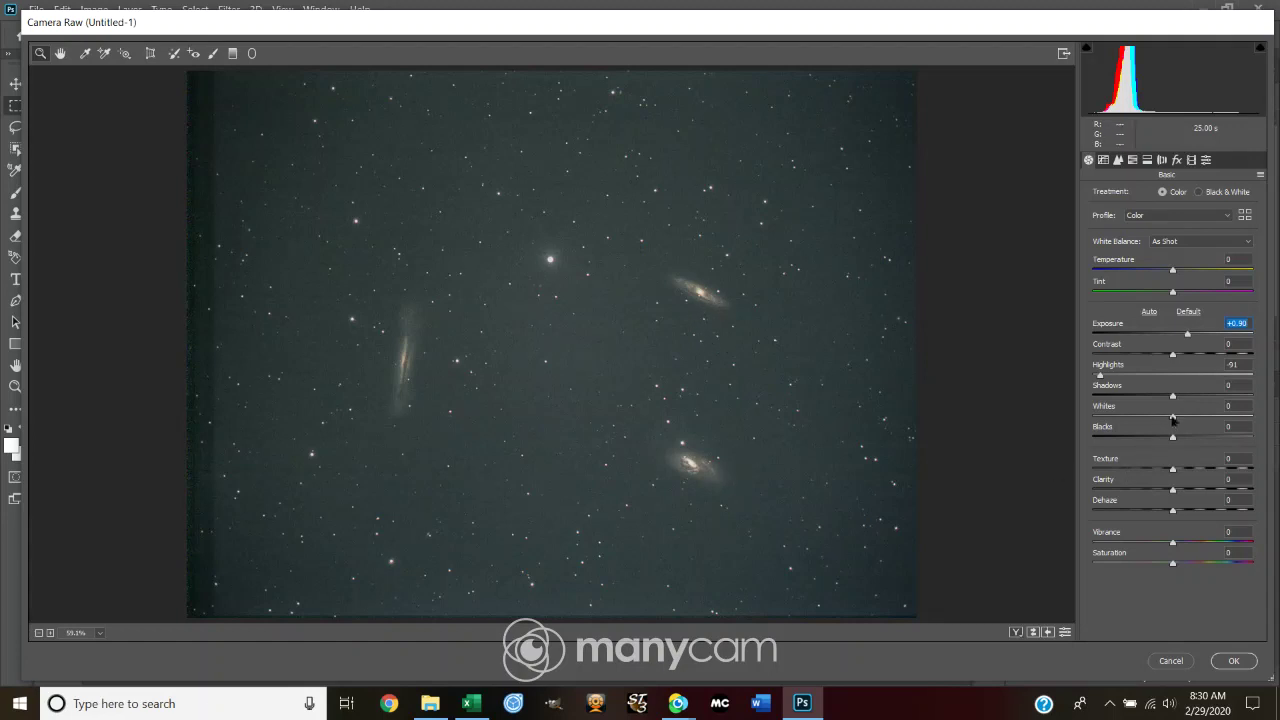
mouse_move(1173, 419)
mouse_down()
mouse_move(1138, 438)
mouse_move(1177, 444)
mouse_up()
drag(1101, 377, 1086, 378)
Try Texture and Clarity up to +100, then reset both back to 0.
drag(1174, 472, 1173, 531)
click(1174, 491)
drag(1174, 491, 1262, 500)
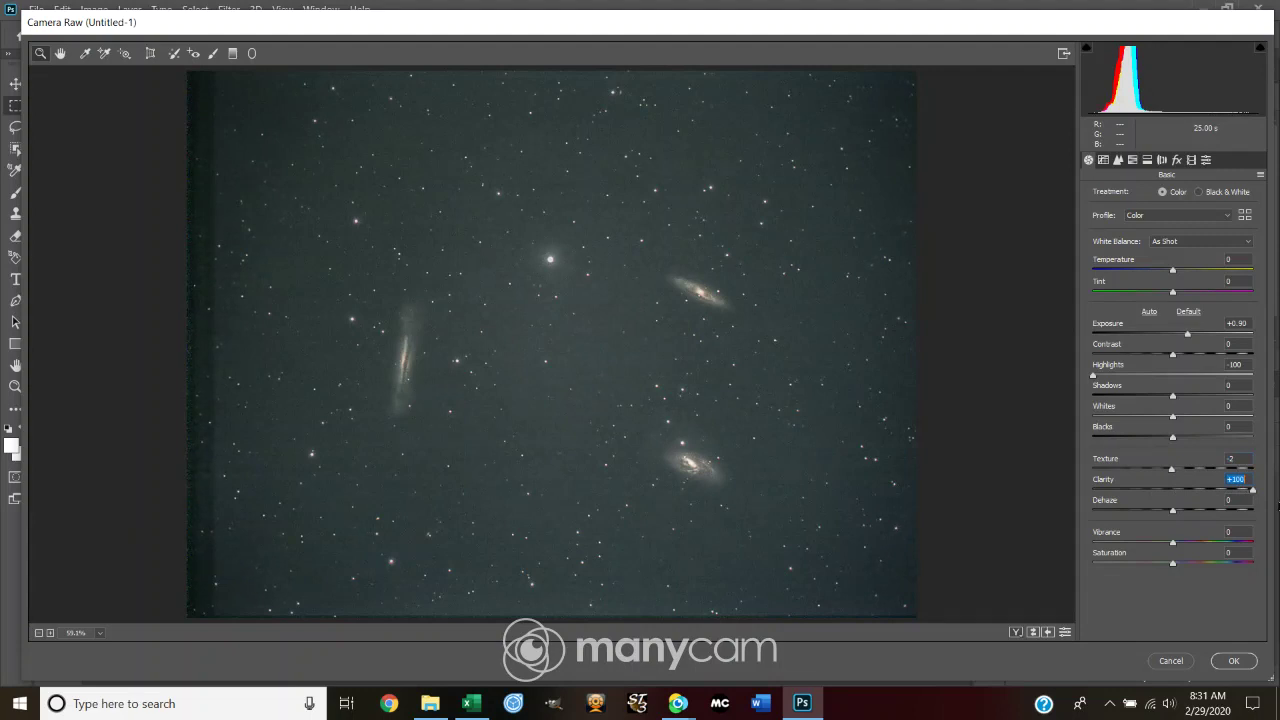
drag(1253, 490, 1274, 558)
drag(1266, 560, 1175, 598)
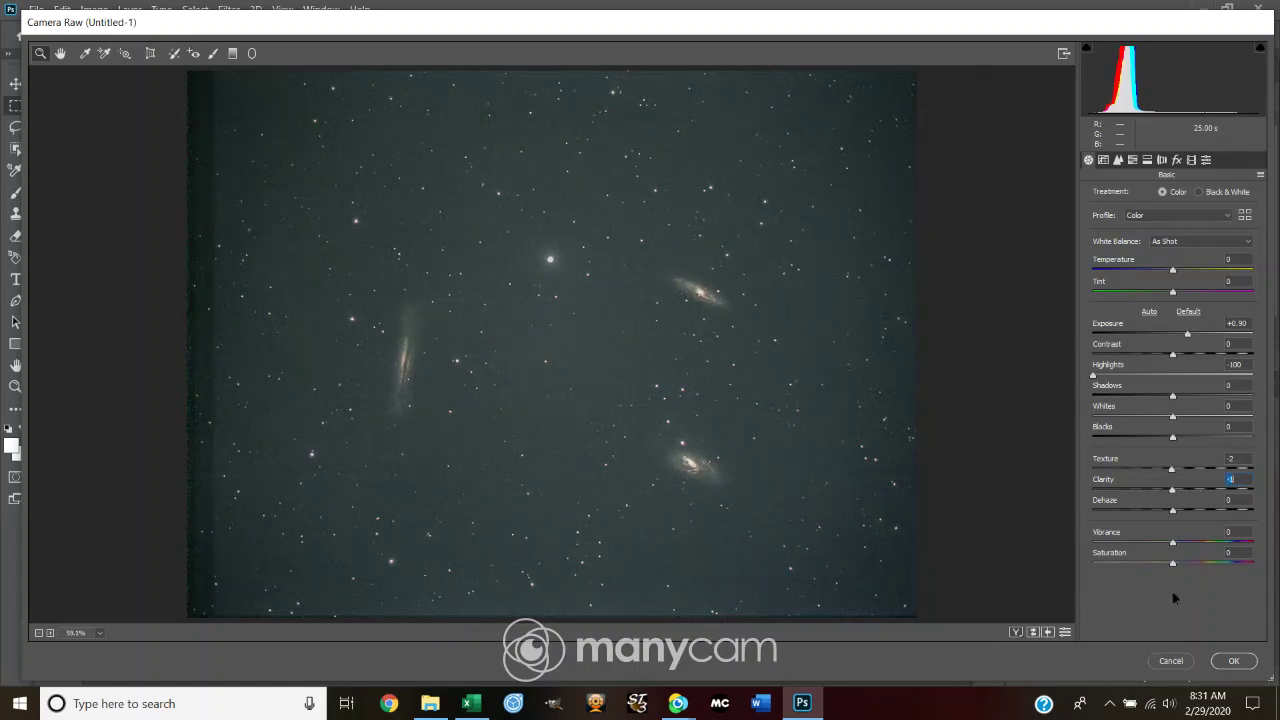
double_click(1173, 490)
double_click(1173, 469)
drag(1173, 490, 1253, 490)
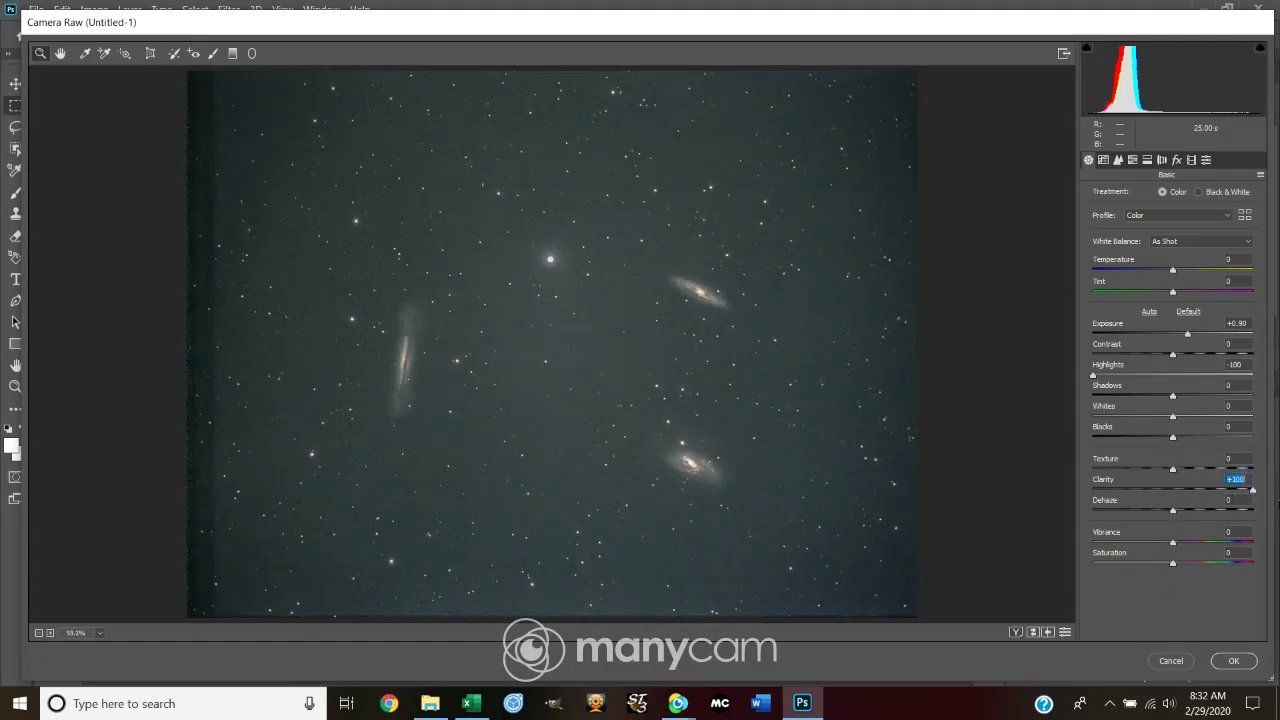
drag(1253, 490, 1173, 528)
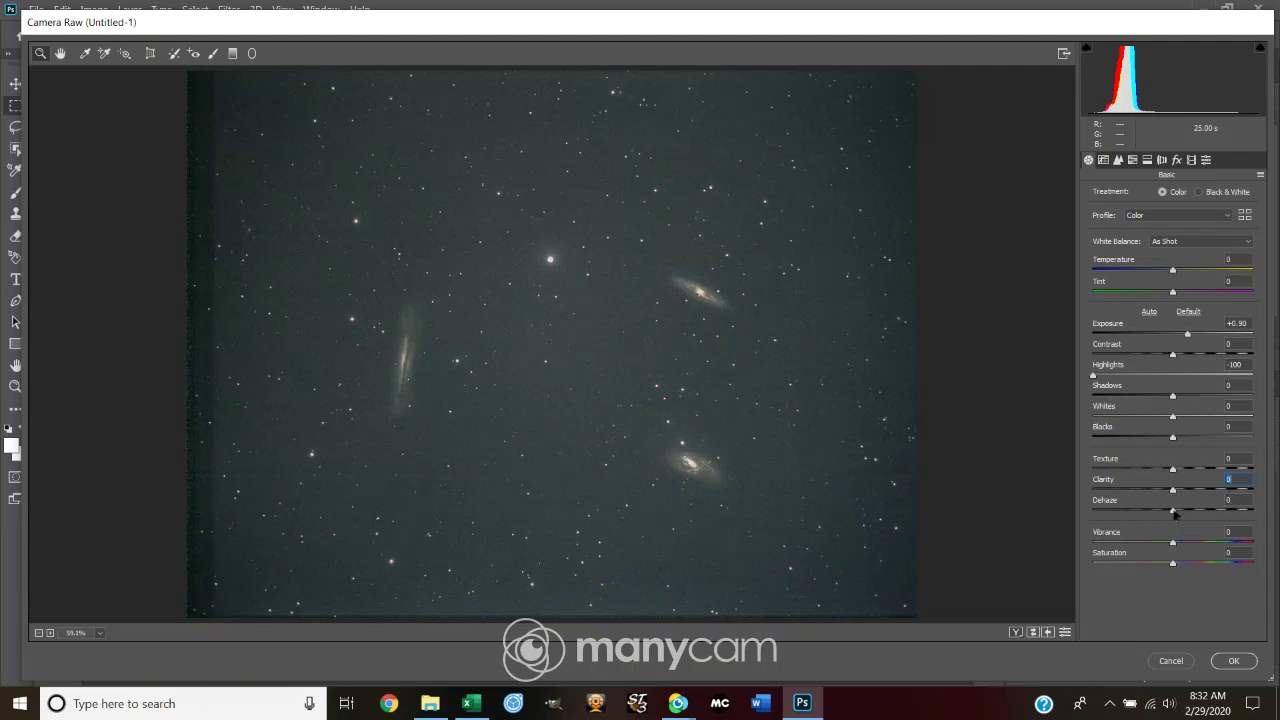
drag(1174, 514, 1277, 558)
text(0)
key(Return)
key(Up)
key(Up)
Test maximum Vibrance and Saturation, keep Saturation at 0 and settle Vibrance at +14.
drag(1175, 546, 1256, 544)
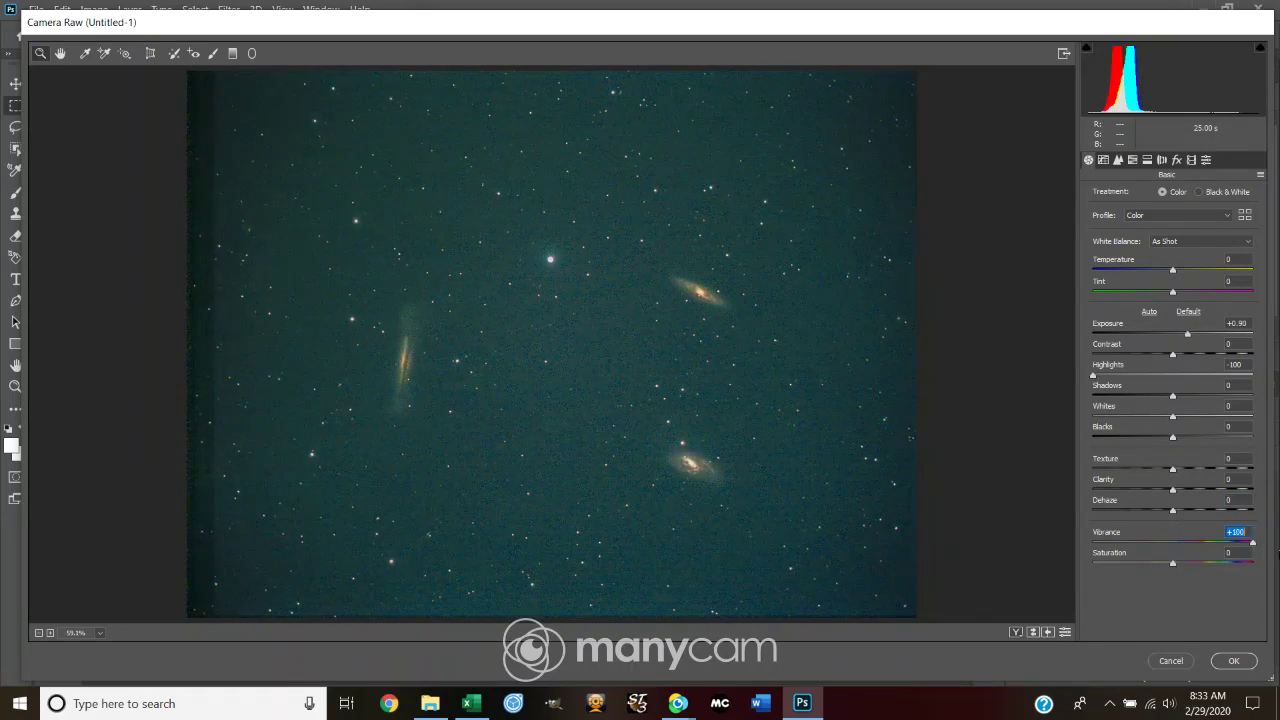
drag(1276, 557, 1234, 566)
text(0)
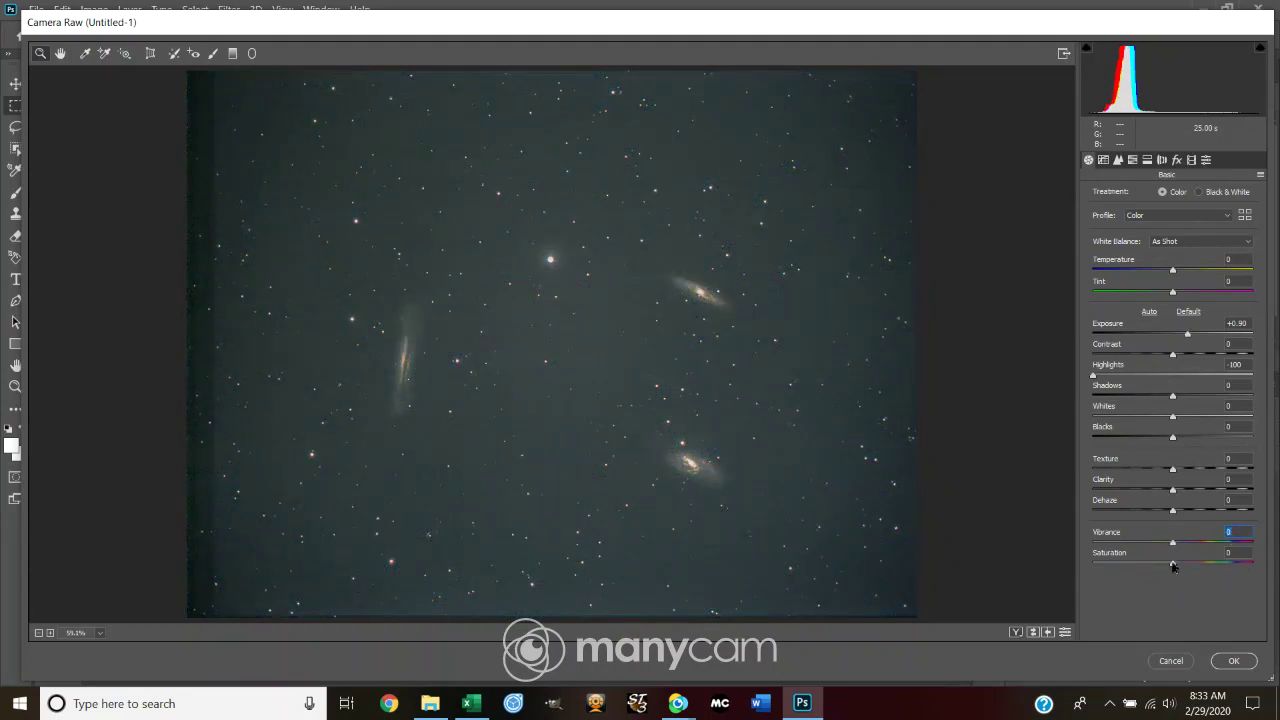
drag(1174, 564, 1173, 626)
drag(1173, 563, 1174, 652)
drag(1173, 543, 1181, 617)
drag(1181, 617, 1183, 617)
drag(1182, 543, 1184, 546)
Lower the tone curve's Parametric Darks to about -20 to deepen the sky.
click(1104, 161)
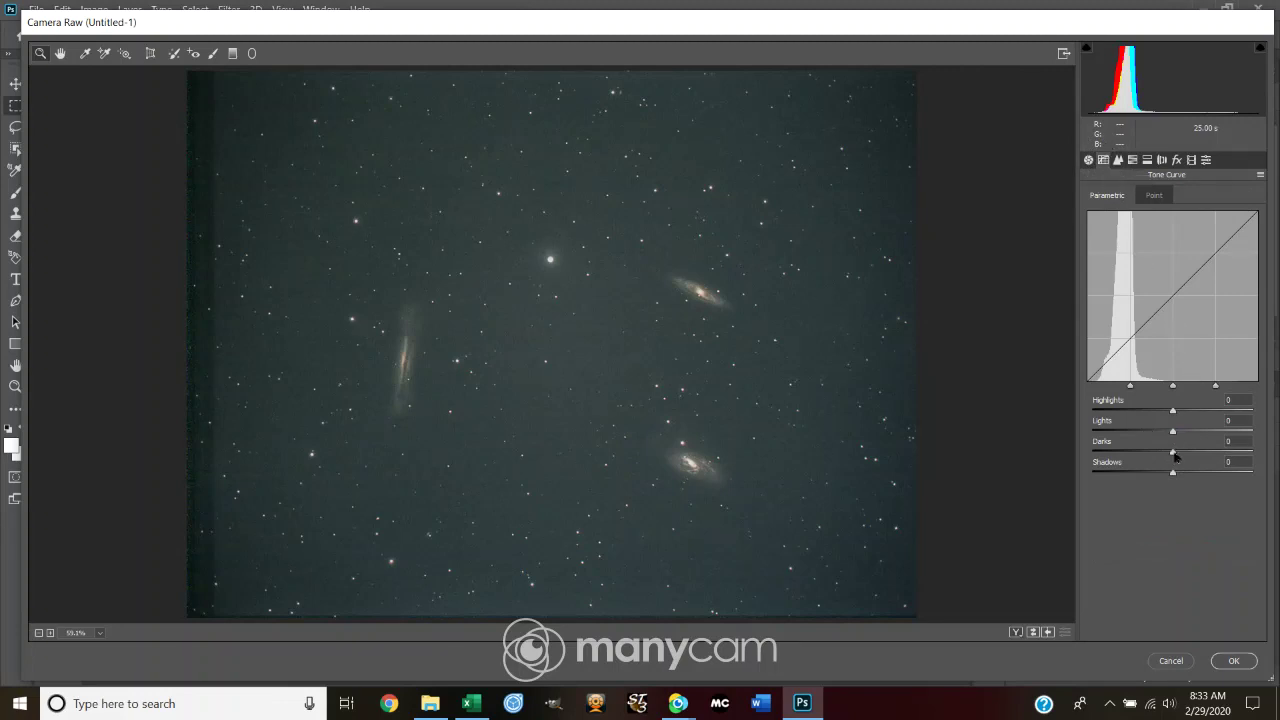
drag(1175, 456, 1160, 469)
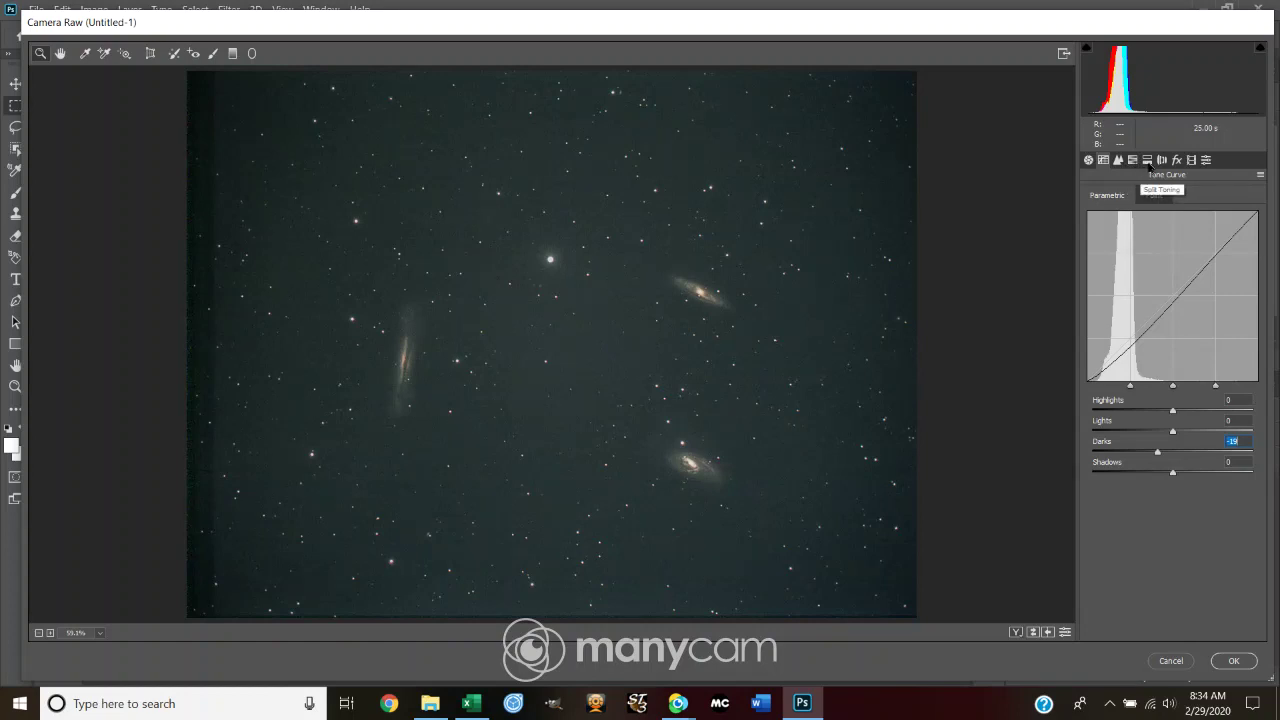
Lower the Aquas saturation in HSL Adjustments to -46.
click(1133, 160)
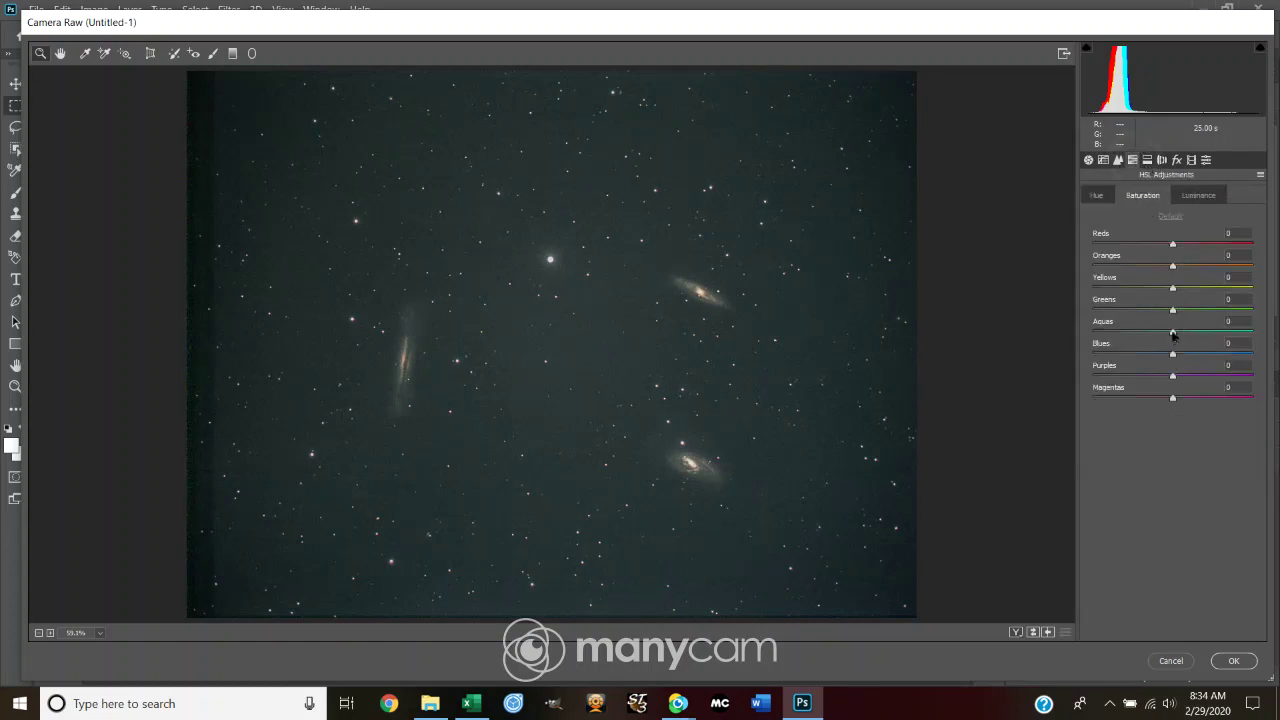
drag(1173, 335, 1138, 335)
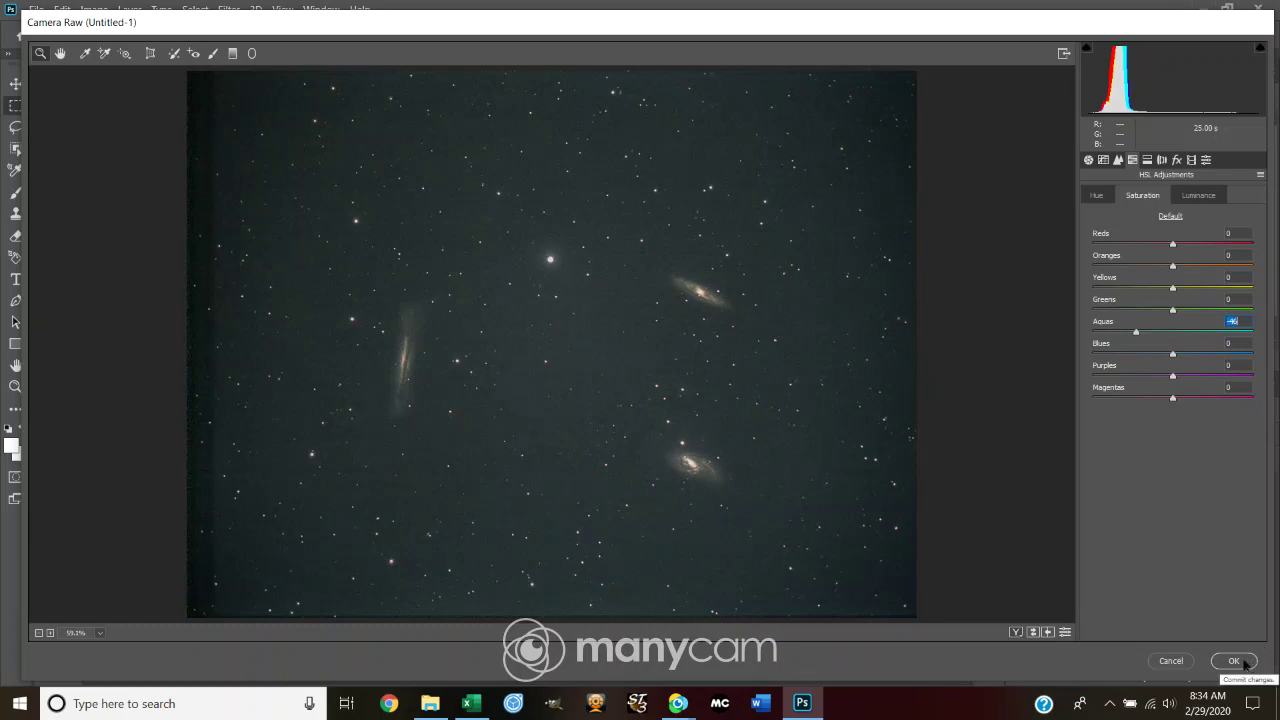
Open Camera Raw's Effects (fx) panel and try Post Crop Vignetting Amount, leaving it at 0.
click(1176, 160)
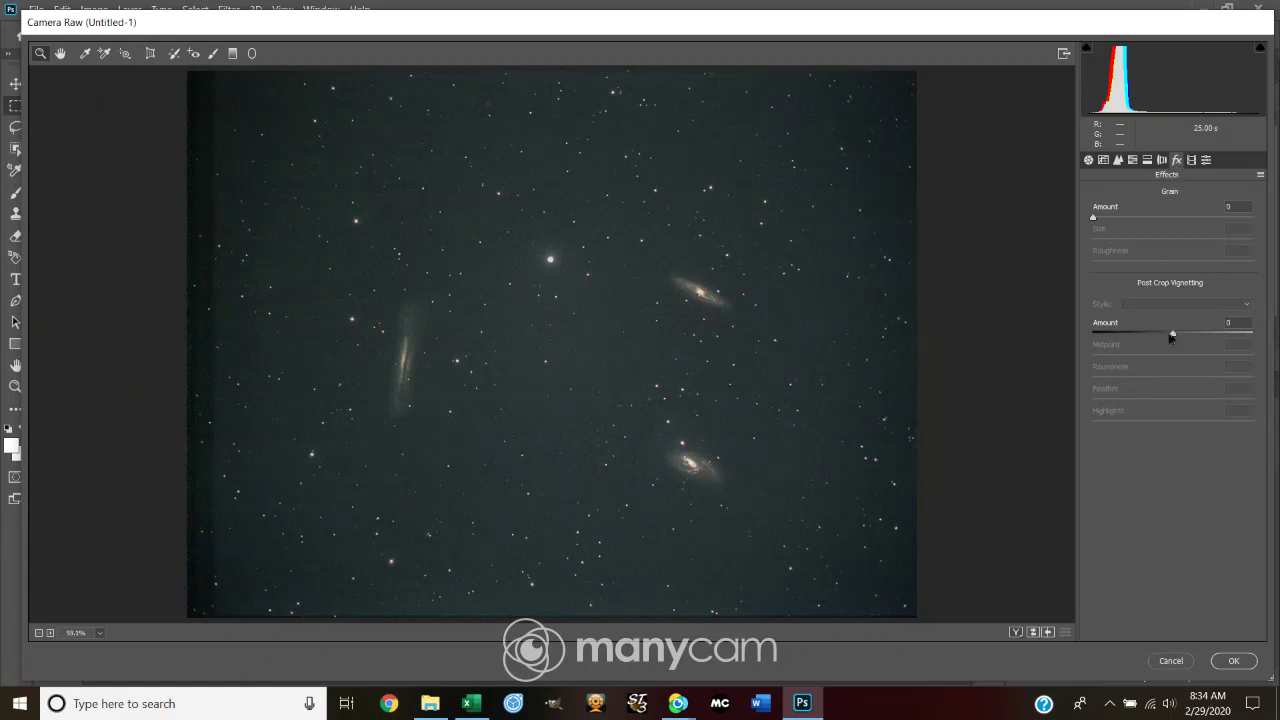
click(1173, 335)
drag(1174, 336, 1172, 394)
Confirm Camera Raw so its adjustments apply to the leo triplet copy layer.
click(1236, 663)
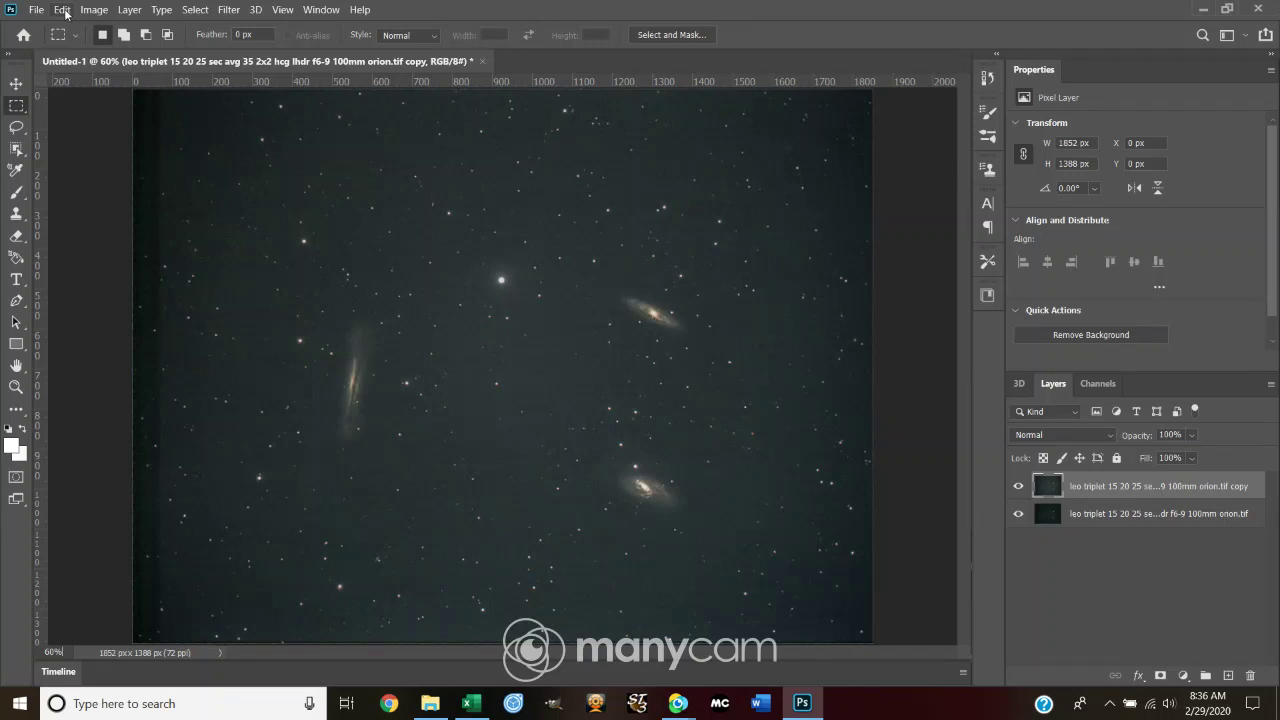
Lasso a rounded patch of sky in the lower-left corner, then bring up the Edit menu.
click(63, 10)
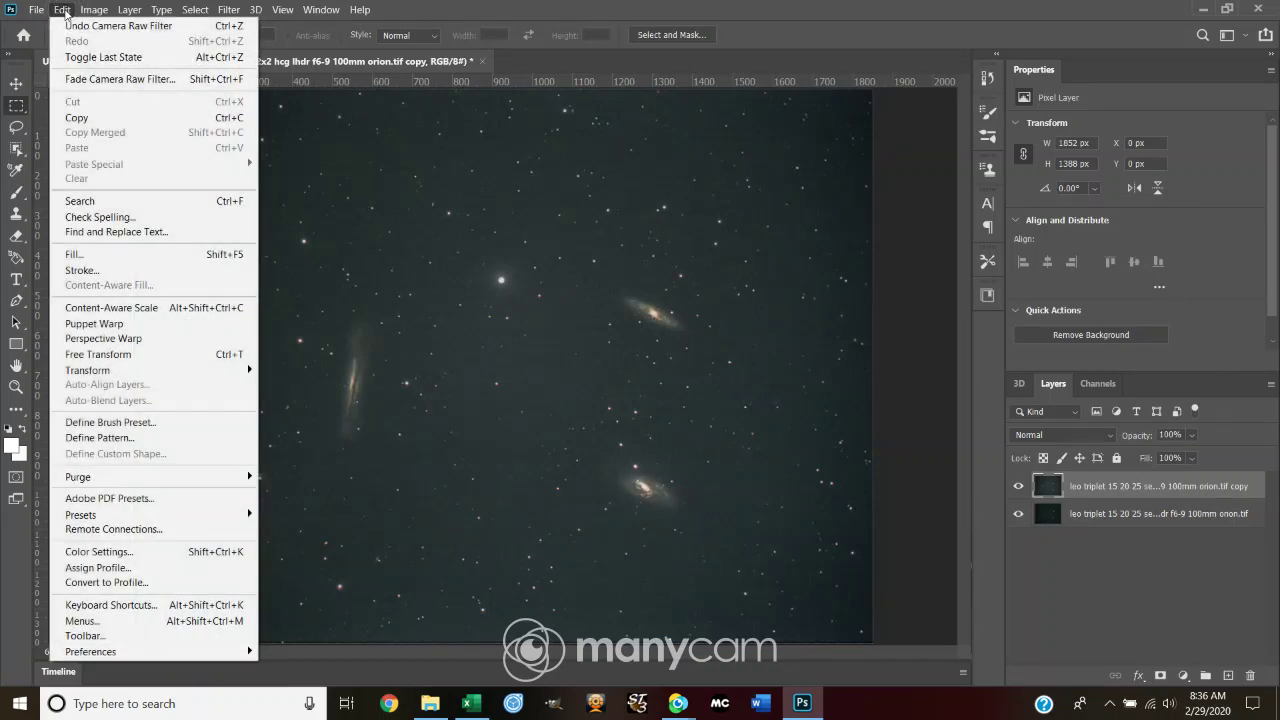
click(468, 184)
click(15, 128)
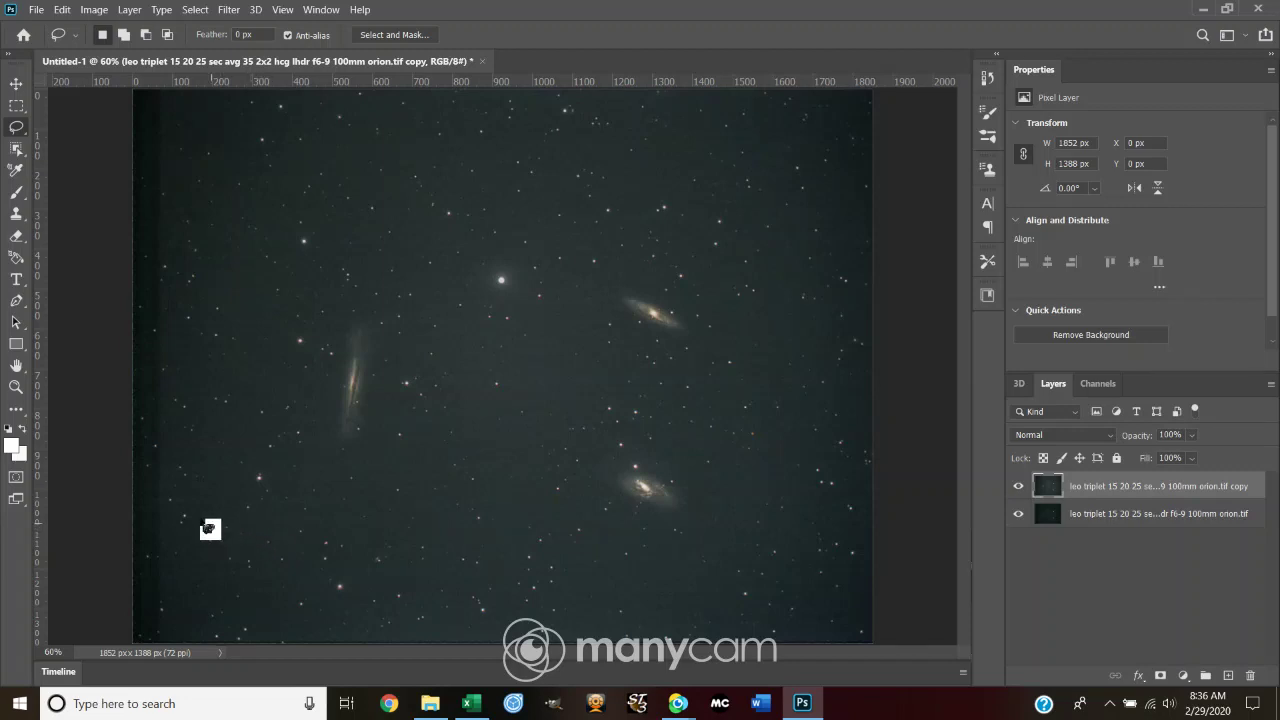
mouse_move(201, 528)
mouse_down()
mouse_move(252, 530)
mouse_move(264, 509)
mouse_move(242, 471)
mouse_move(194, 463)
mouse_move(165, 481)
mouse_move(175, 531)
mouse_move(206, 528)
mouse_up()
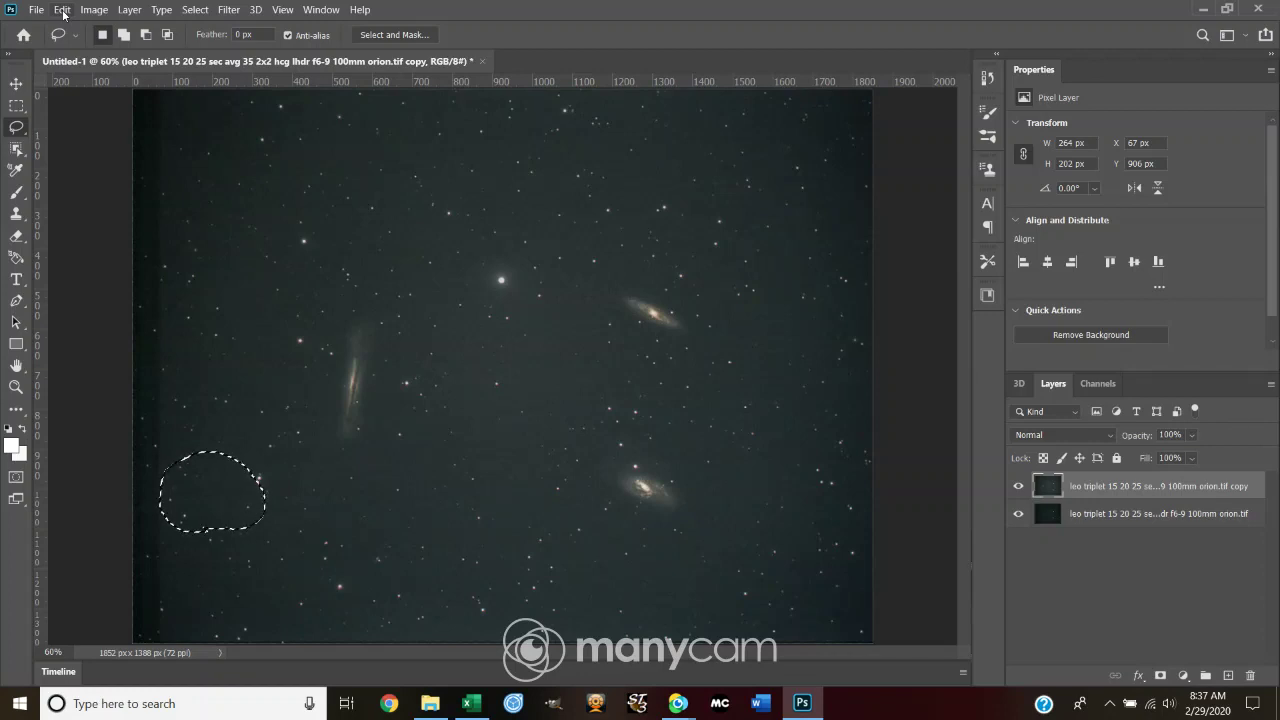
click(62, 10)
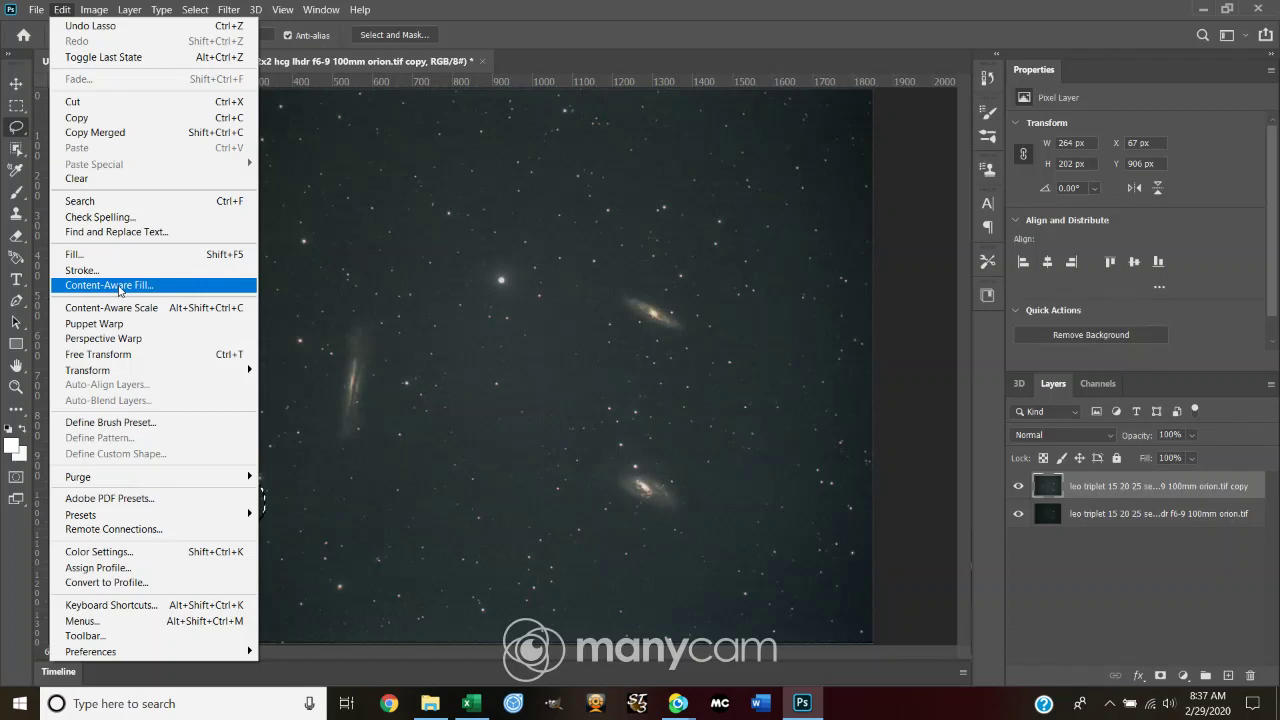
Preview a Content-Aware Fill of the lower-left patch zoomed in, then cancel it.
click(119, 287)
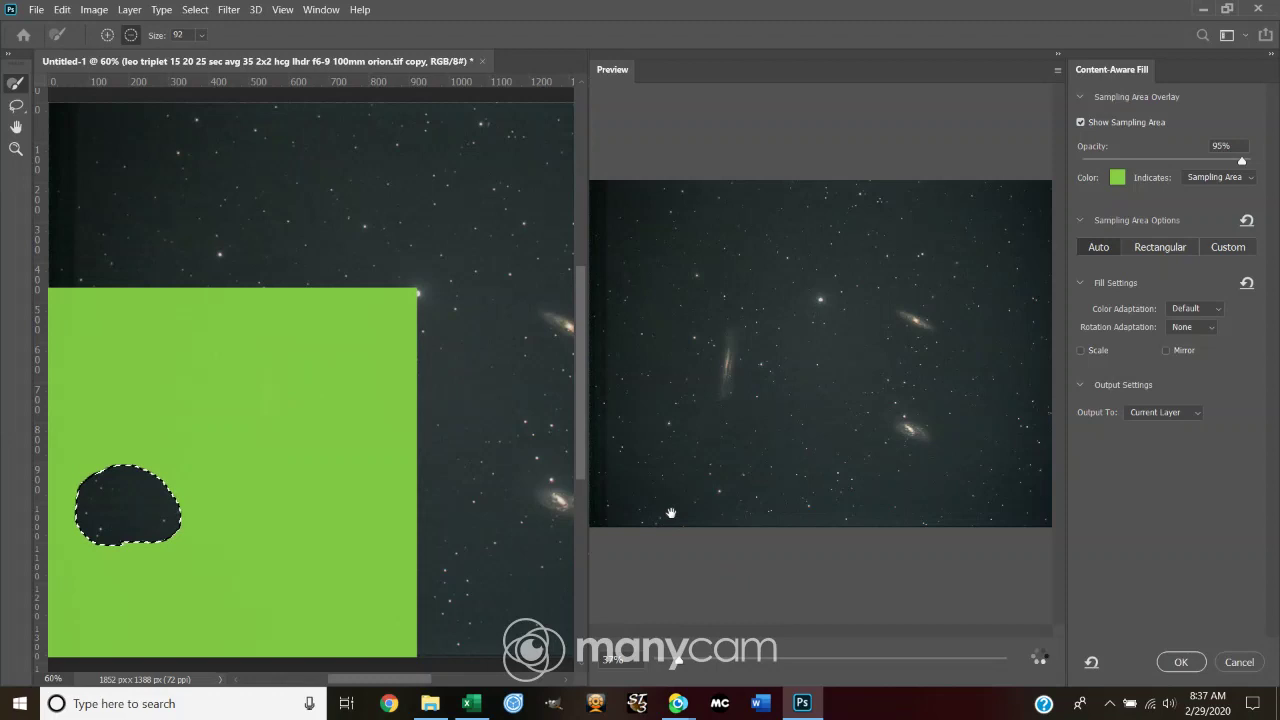
scroll(643, 483, up, 3)
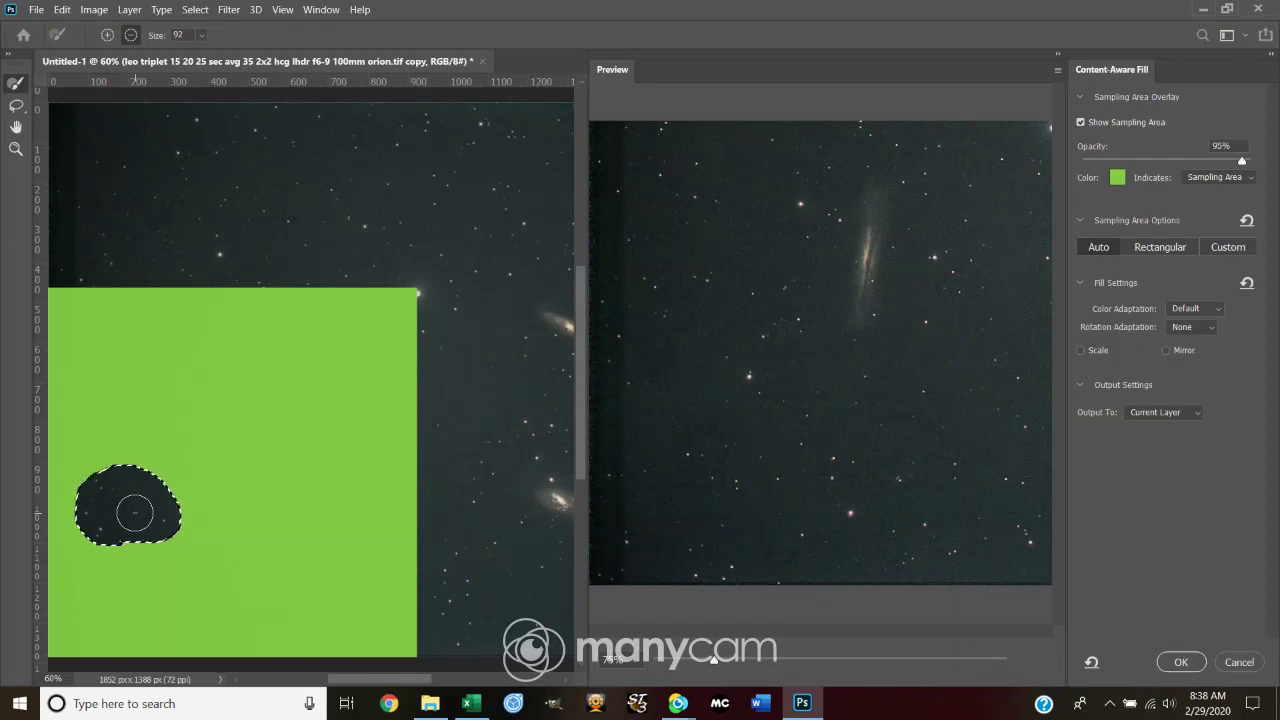
click(1238, 662)
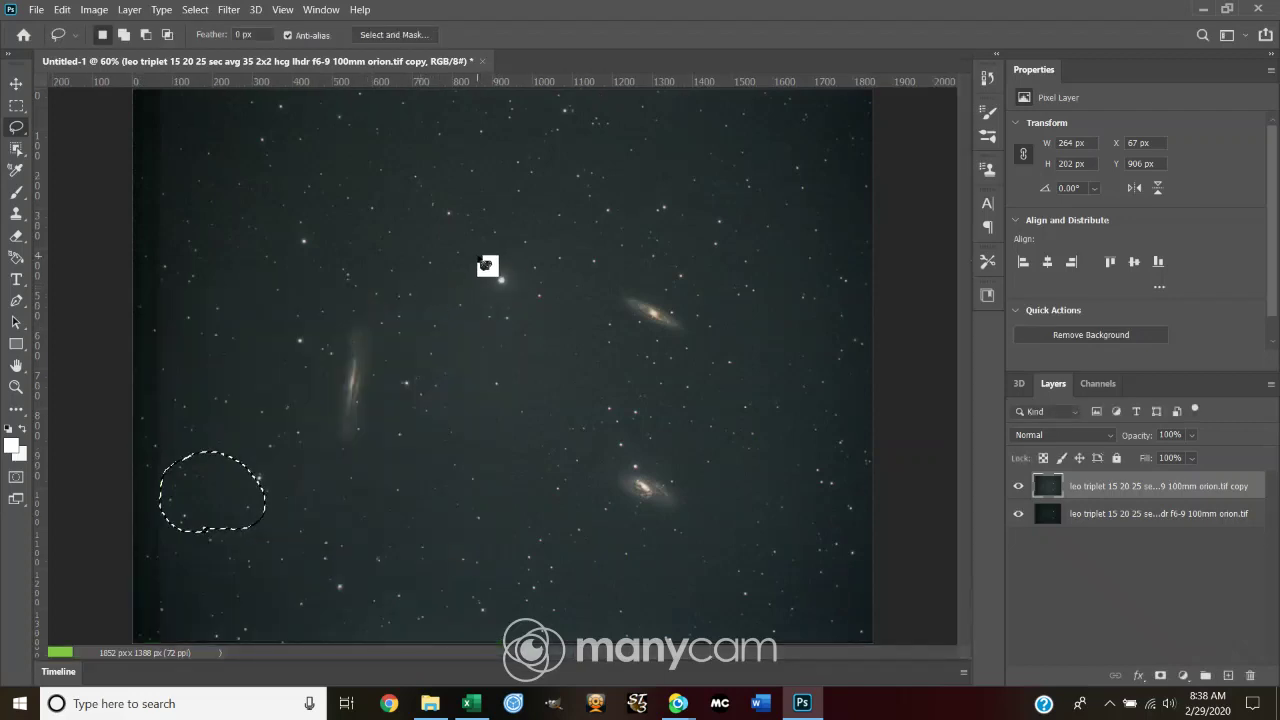
Lasso the bright star near the galaxies, cancel its Content-Aware Fill, and deselect.
mouse_move(478, 258)
mouse_down()
mouse_move(488, 310)
mouse_move(542, 305)
mouse_move(553, 264)
mouse_move(509, 251)
mouse_move(479, 262)
mouse_up()
click(62, 9)
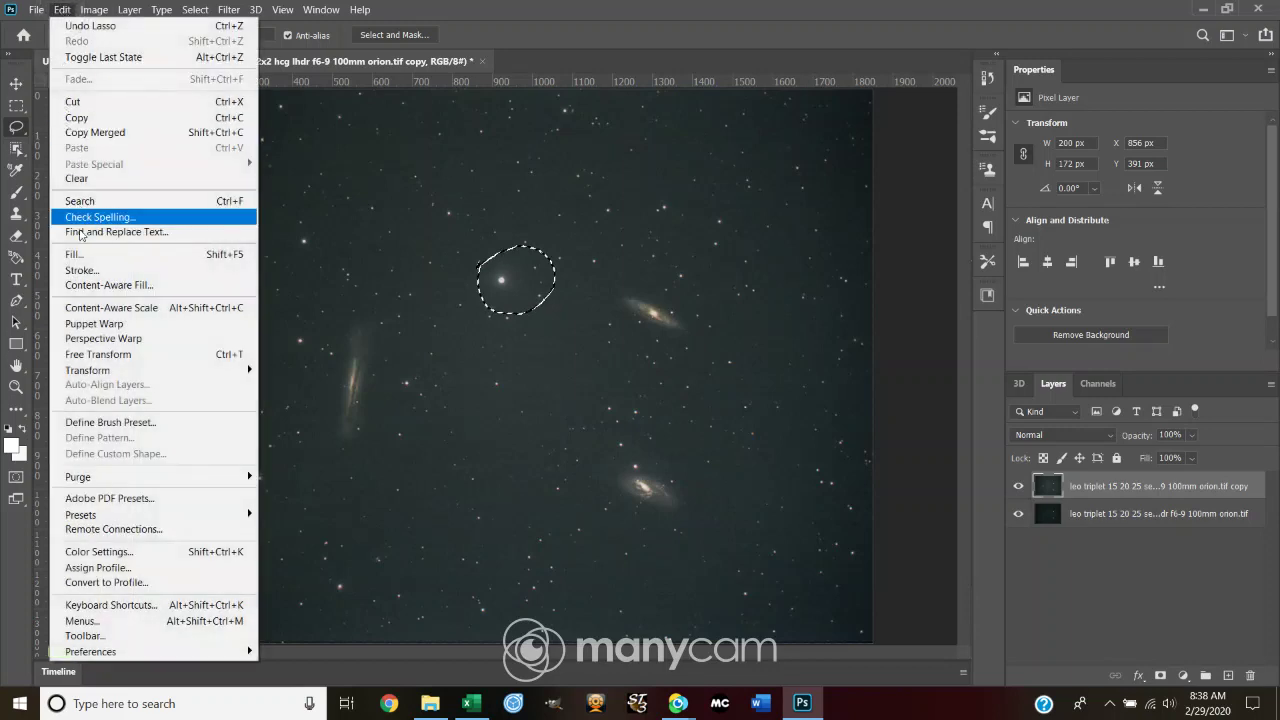
click(92, 287)
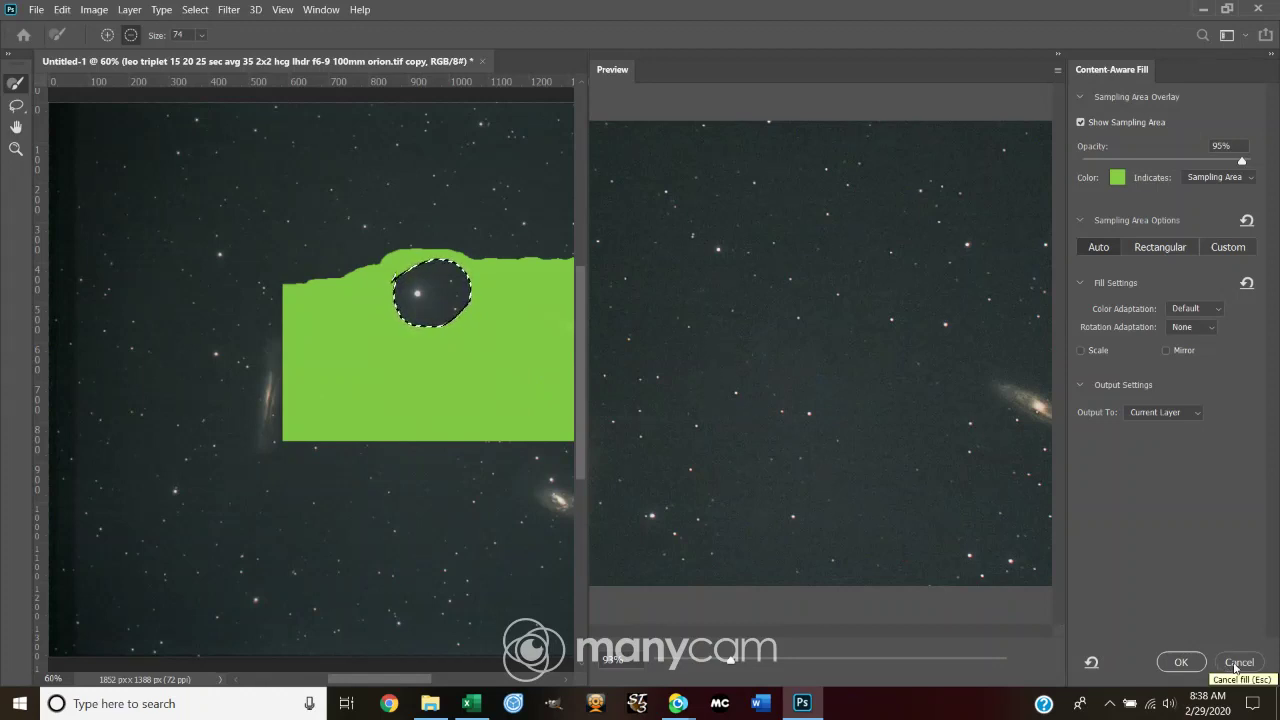
click(1237, 662)
click(561, 435)
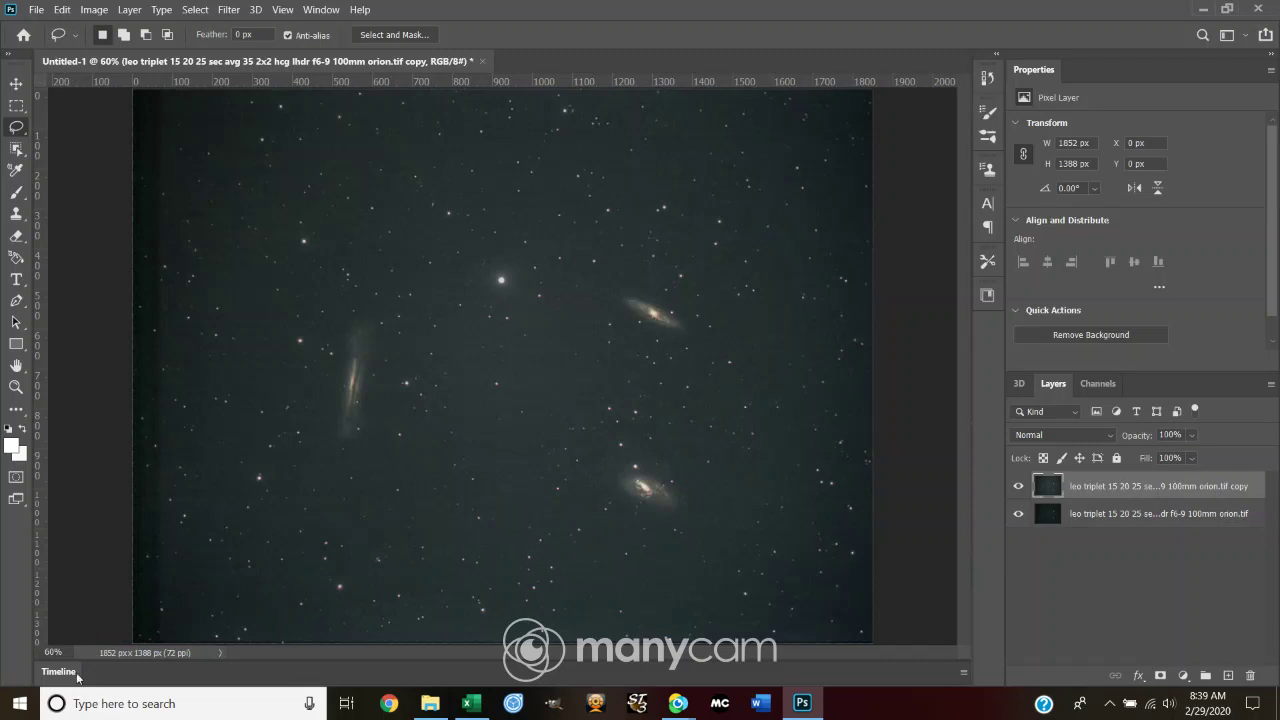
Zoom to 200%, pan to a galaxy, and reach Filter > Topaz Labs.
click(53, 652)
text(200)
key(Return)
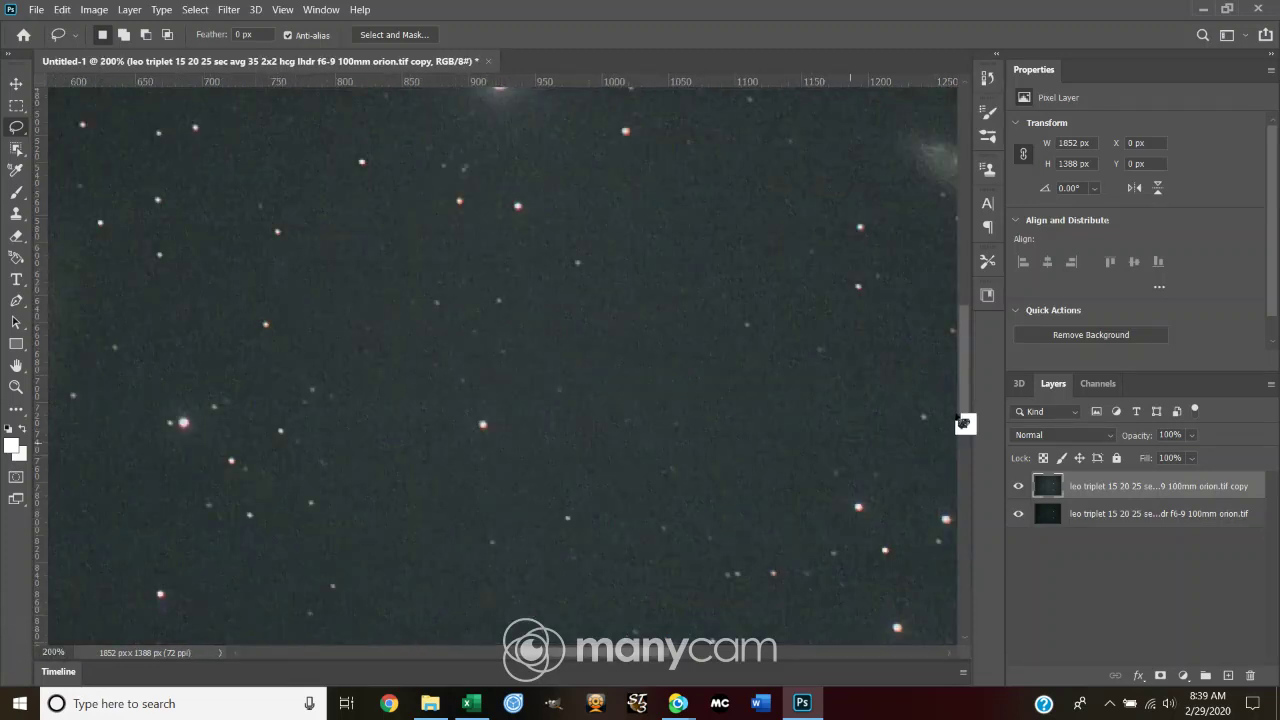
drag(962, 393, 967, 350)
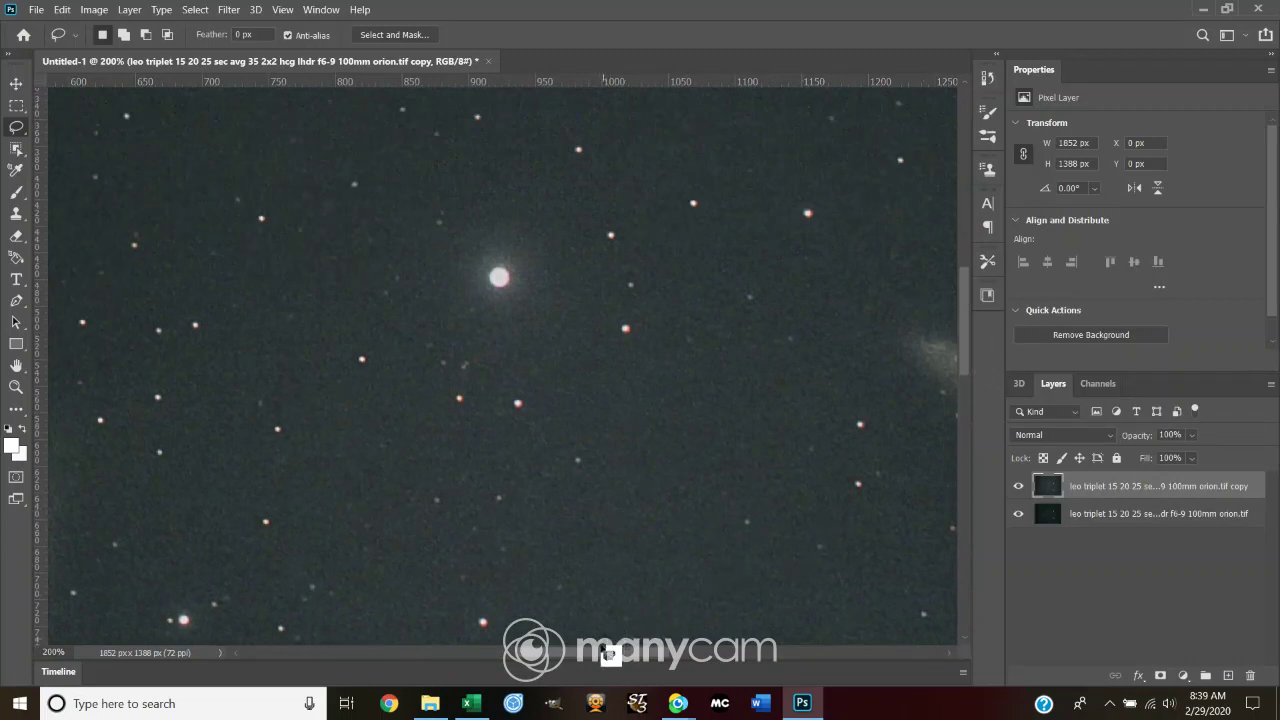
drag(605, 655, 657, 650)
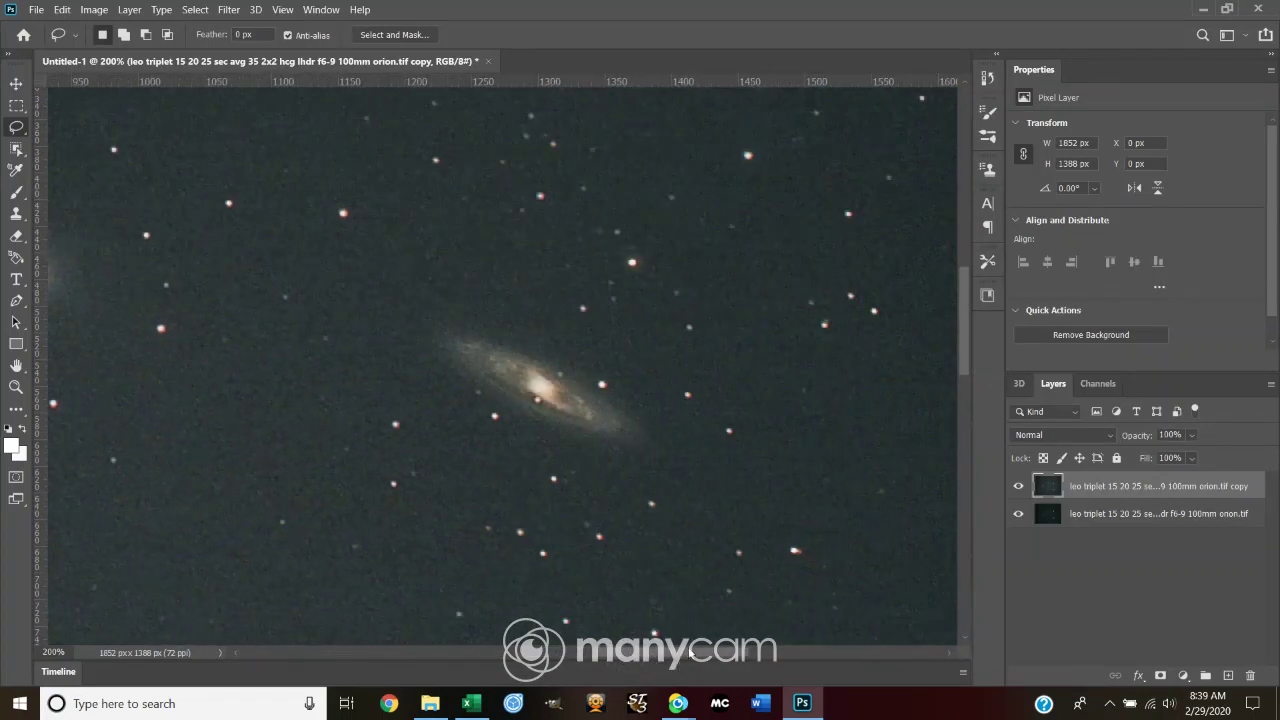
click(229, 10)
mouse_move(258, 347)
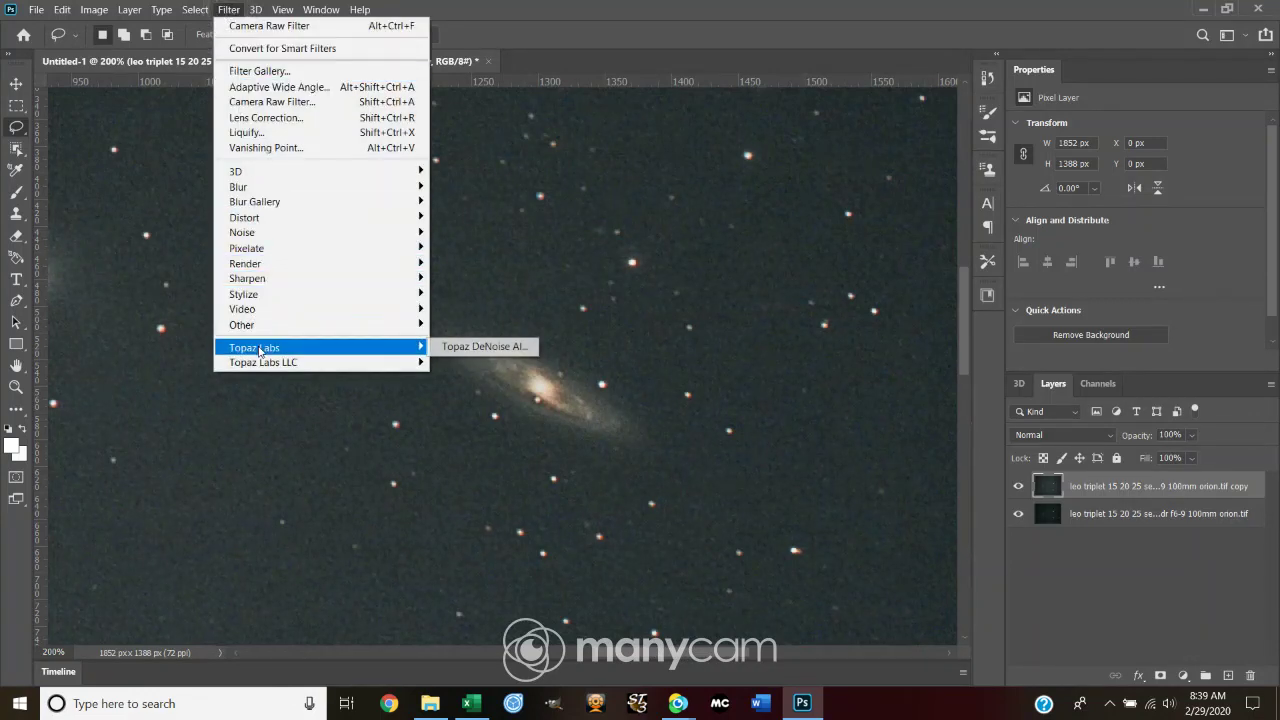
Launch Topaz DeNoise AI and set the comparison zoom to 200%.
click(483, 347)
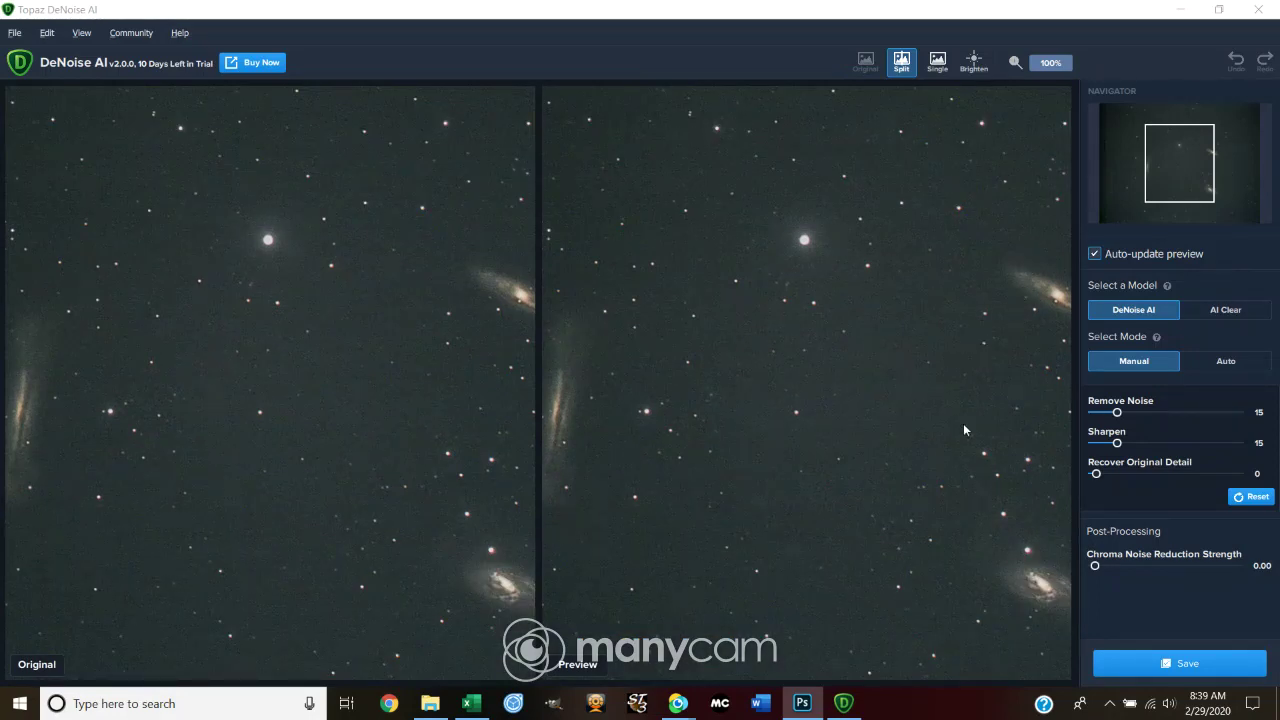
drag(1166, 168, 1202, 168)
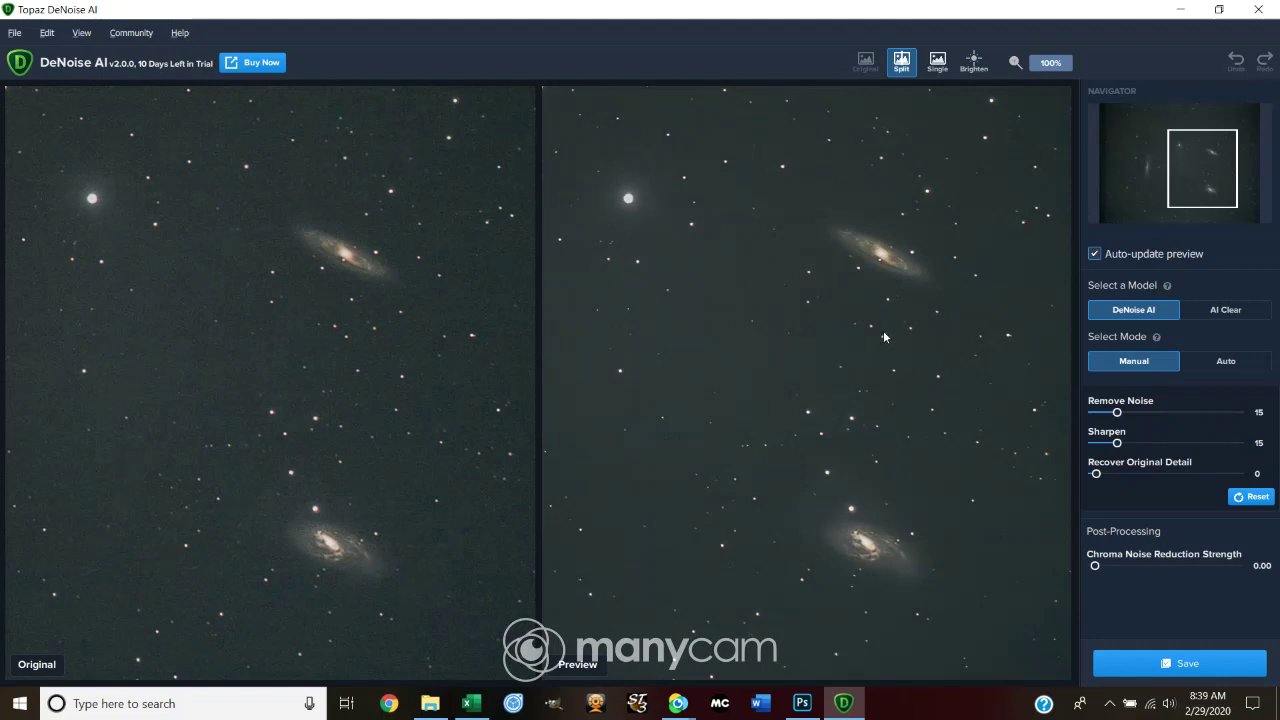
click(1050, 62)
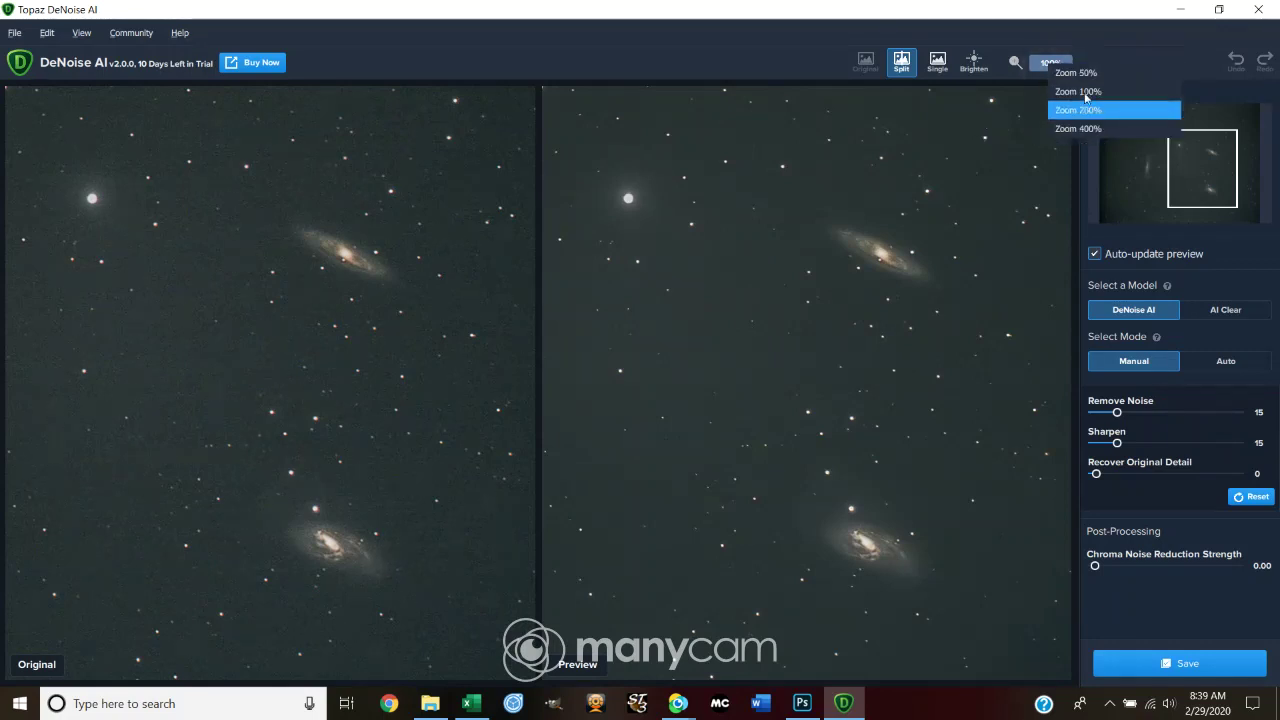
click(1076, 110)
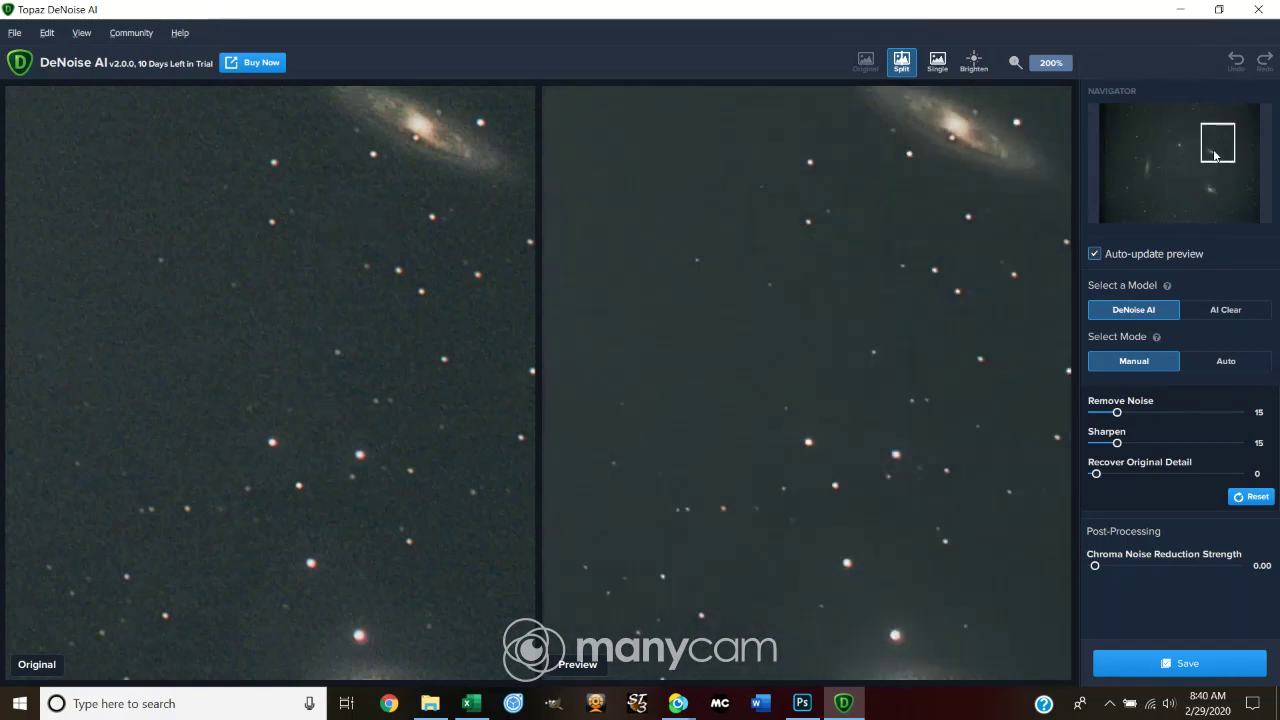
Centre the Navigator on the upper-right galaxy and regenerate the denoised preview.
click(1217, 143)
drag(1214, 145, 1209, 161)
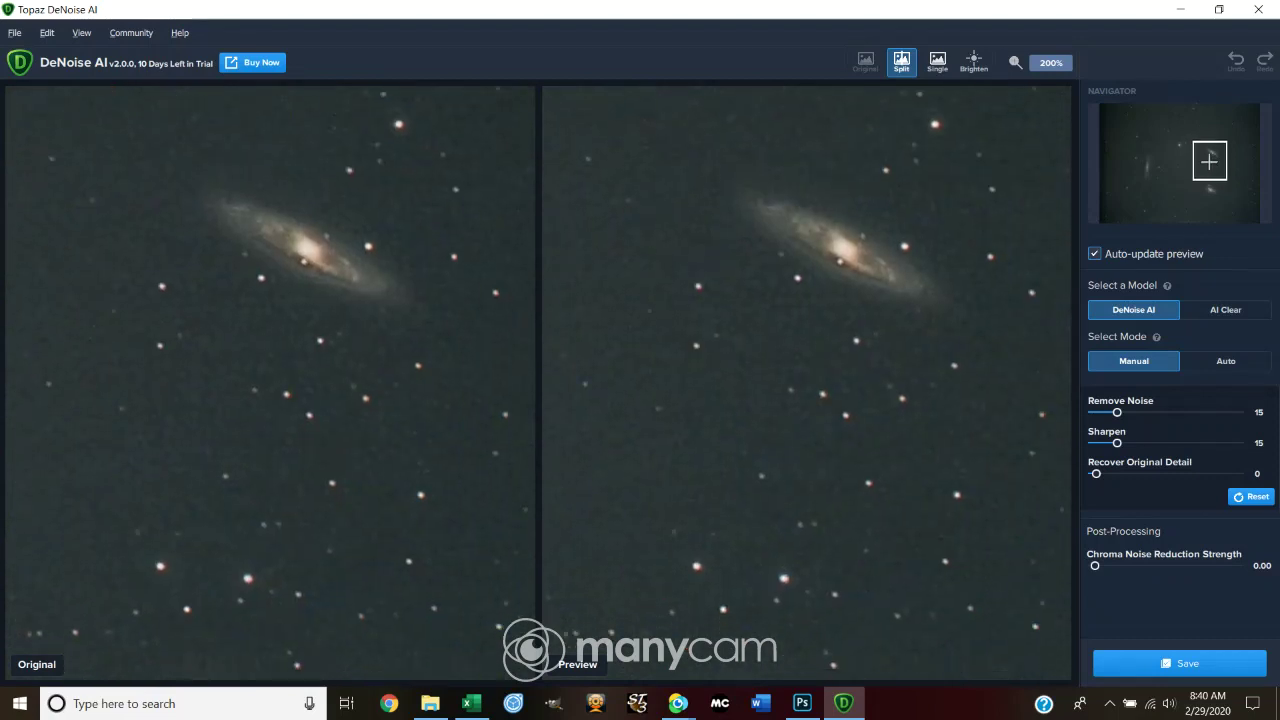
click(1115, 412)
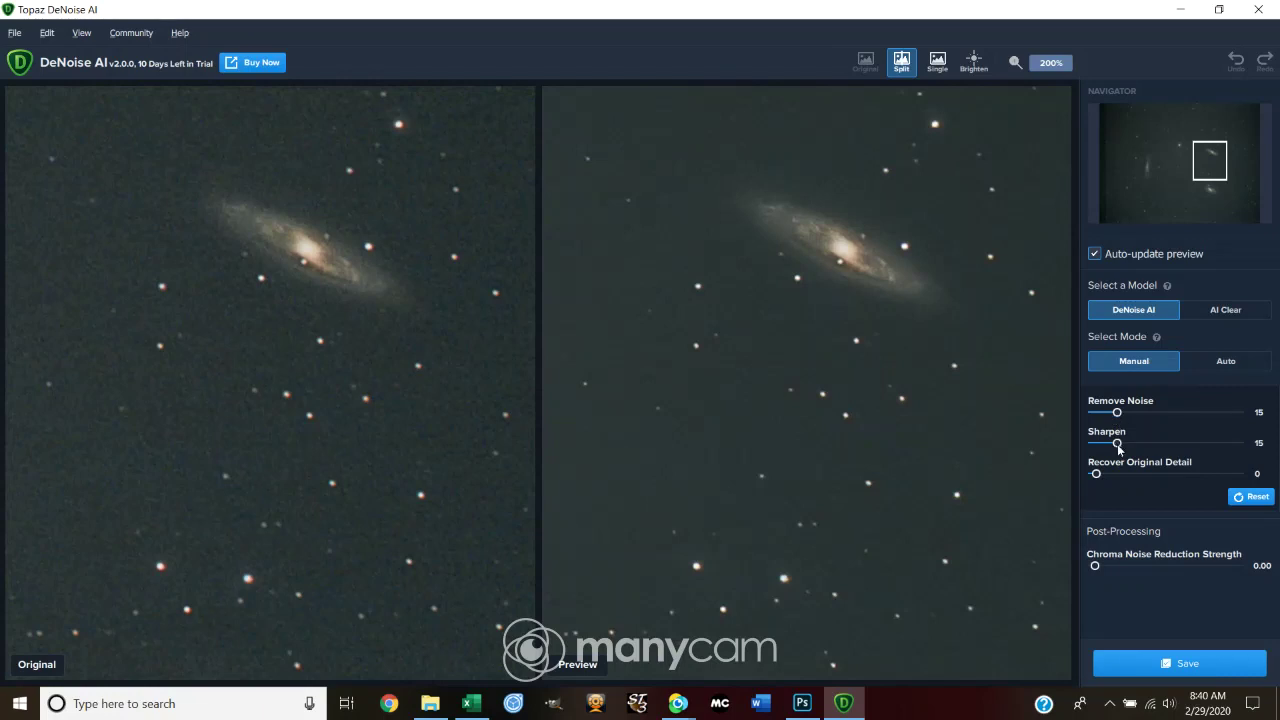
Bring Sharpen from 27 back down to 17 and lower Remove Noise to 10.
drag(1117, 444, 1134, 444)
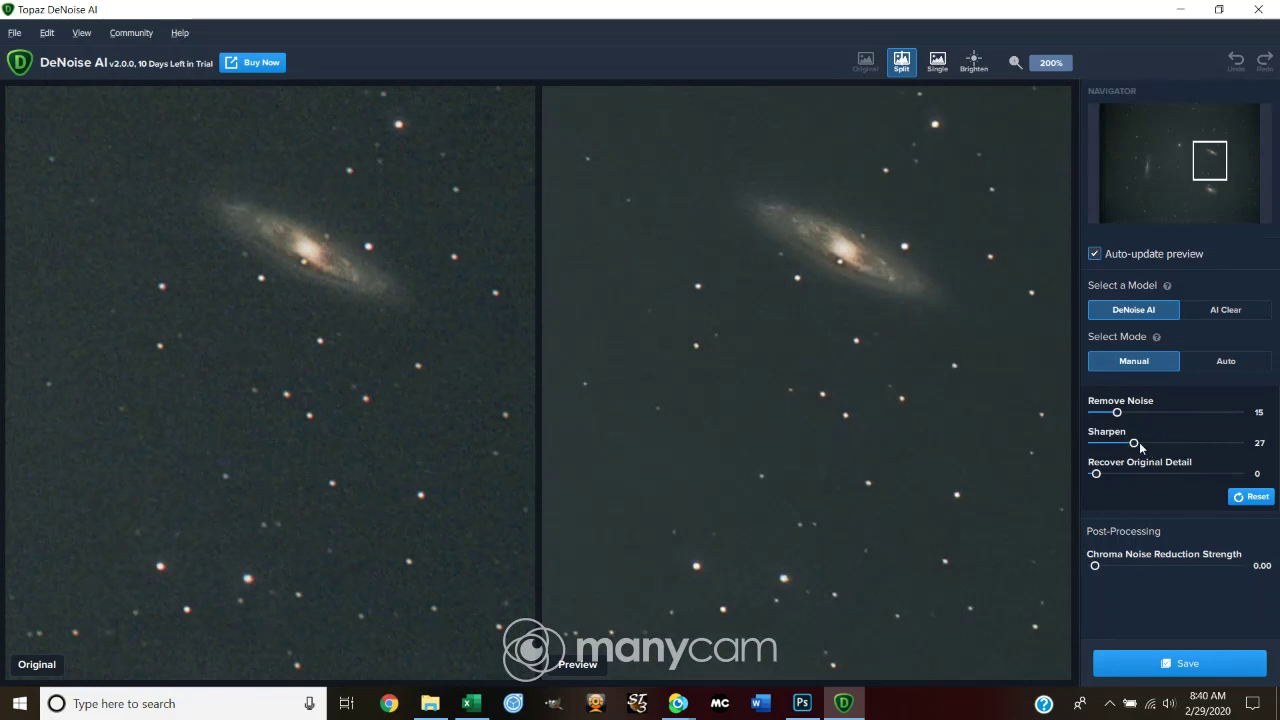
drag(1134, 443, 1120, 443)
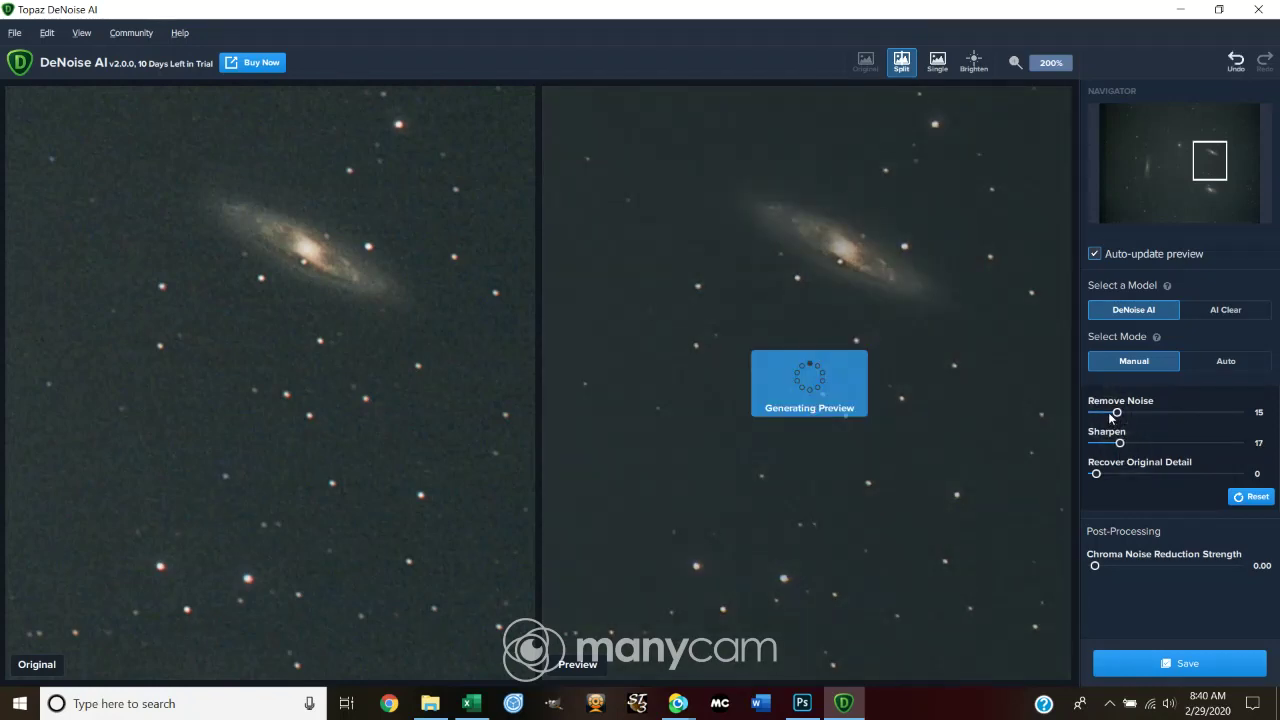
click(1108, 412)
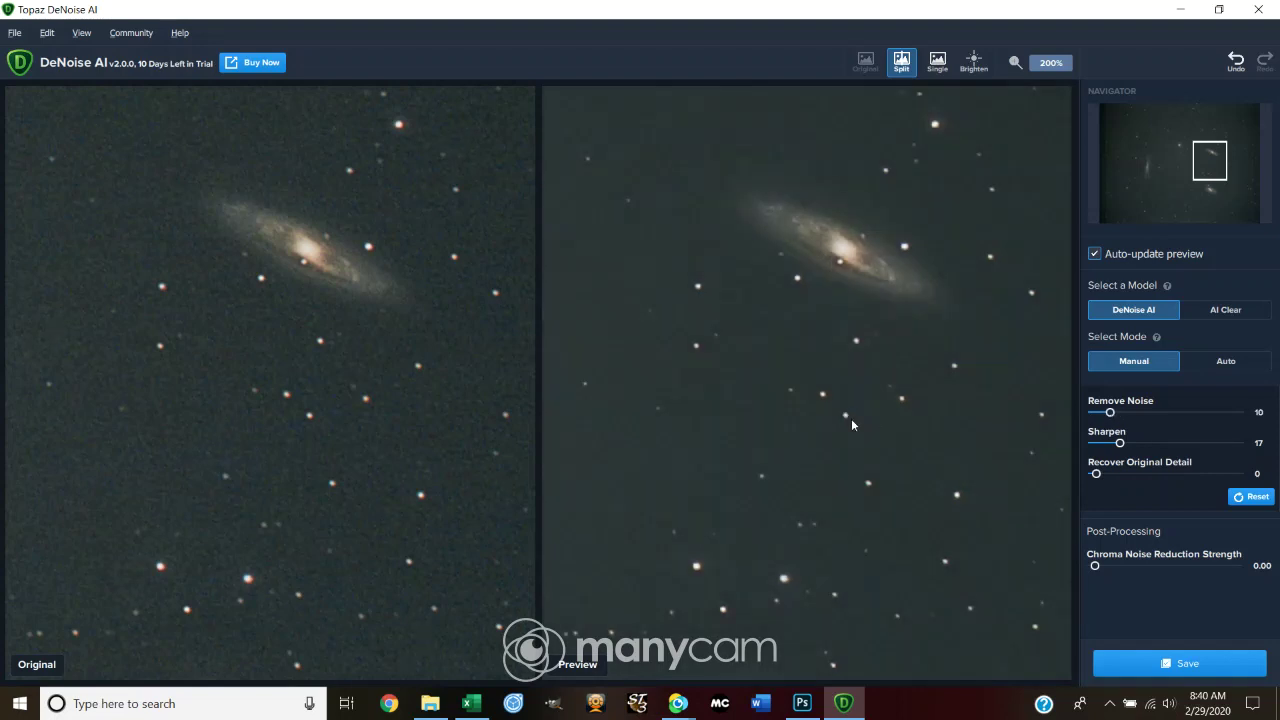
drag(1110, 414, 1112, 413)
click(1052, 64)
Zoom the comparison out to 50% to view the whole Leo Triplet frame.
click(1052, 64)
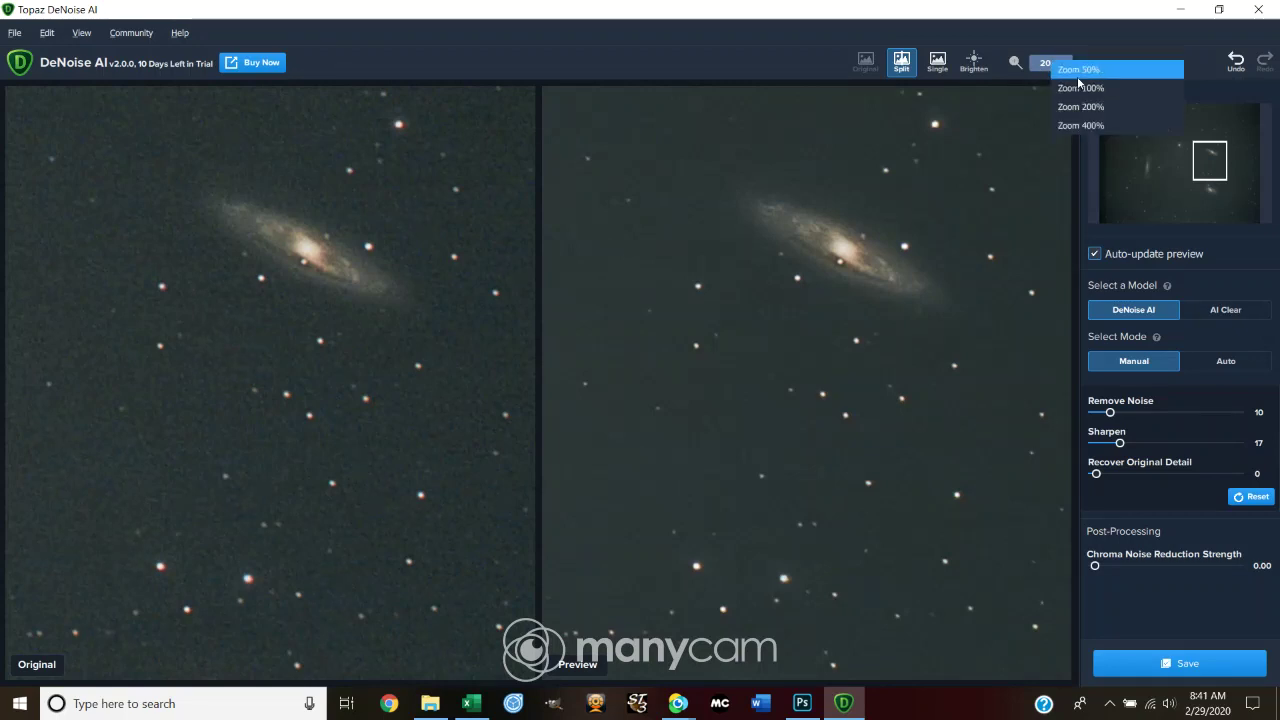
click(1077, 69)
click(1169, 183)
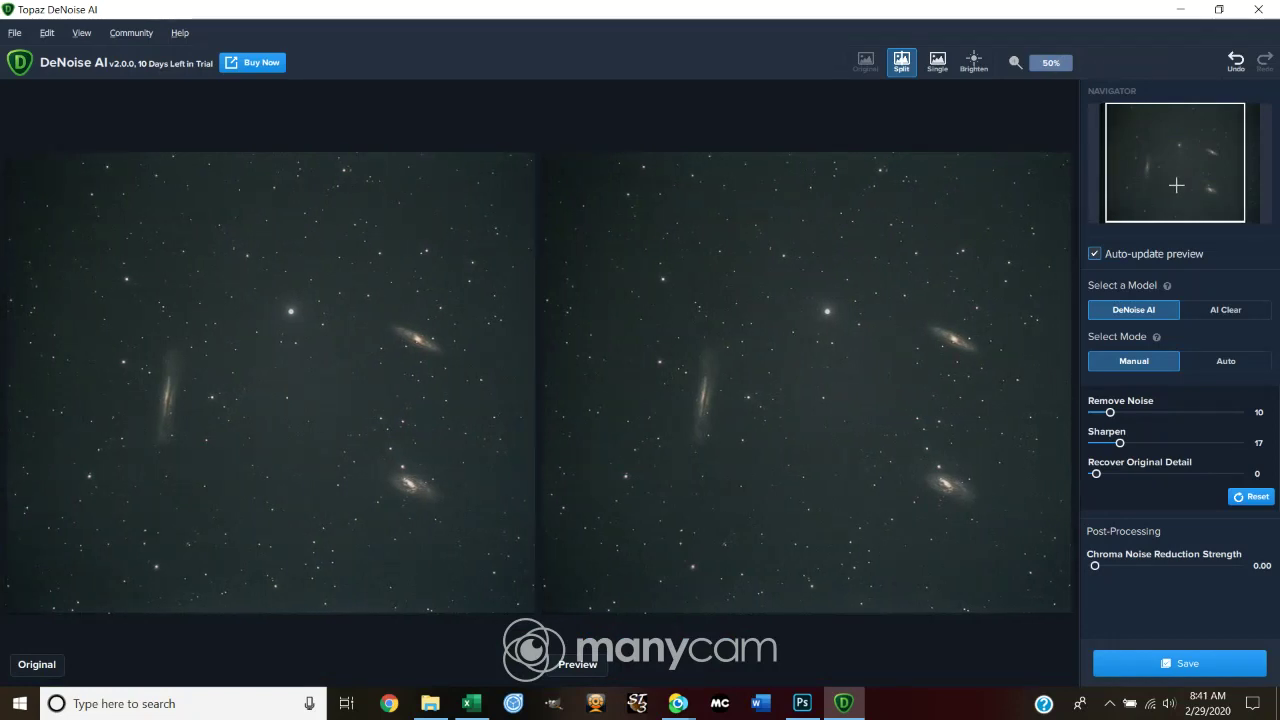
click(1175, 185)
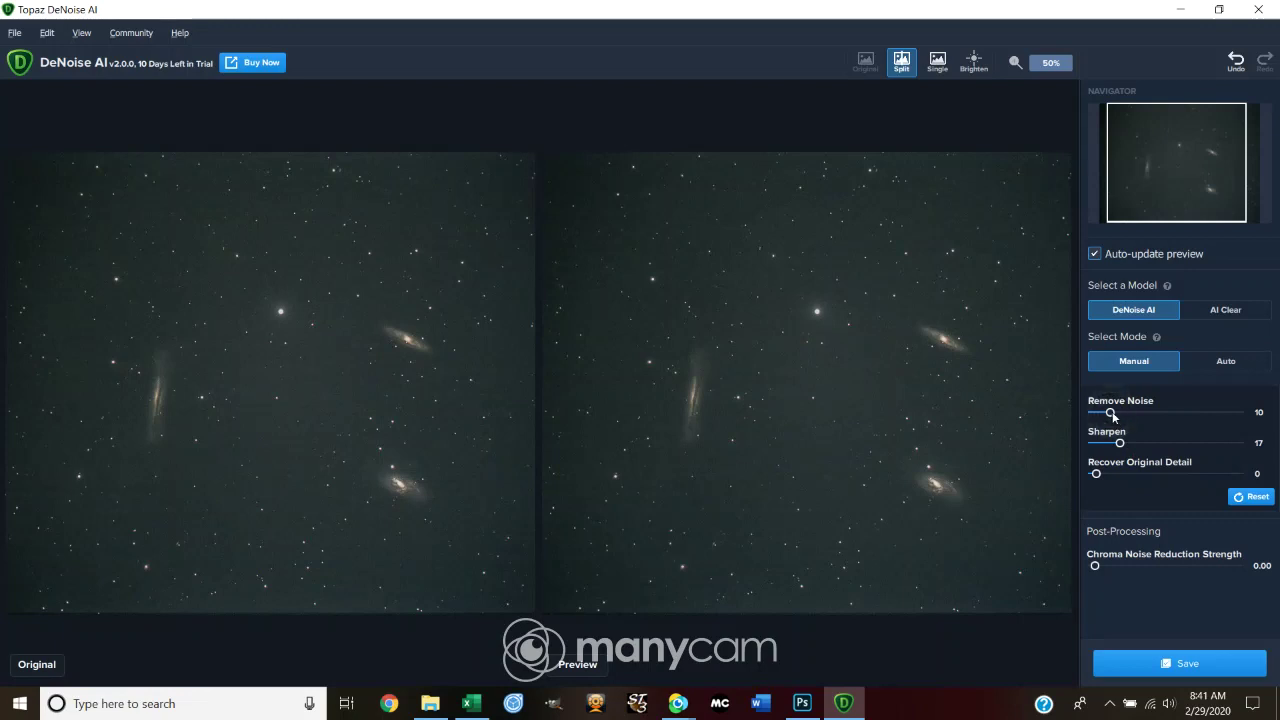
Raise Remove Noise to 13, then switch the zoom toward 100%.
drag(1114, 411, 1115, 411)
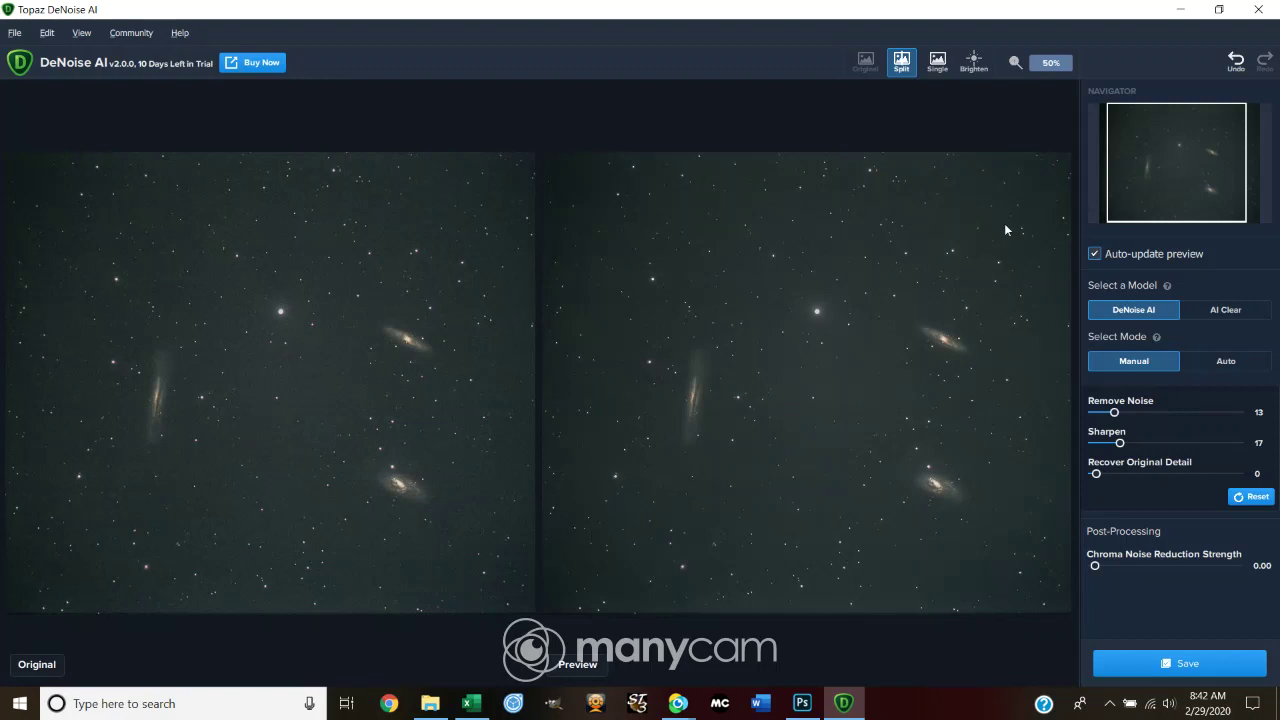
click(1049, 65)
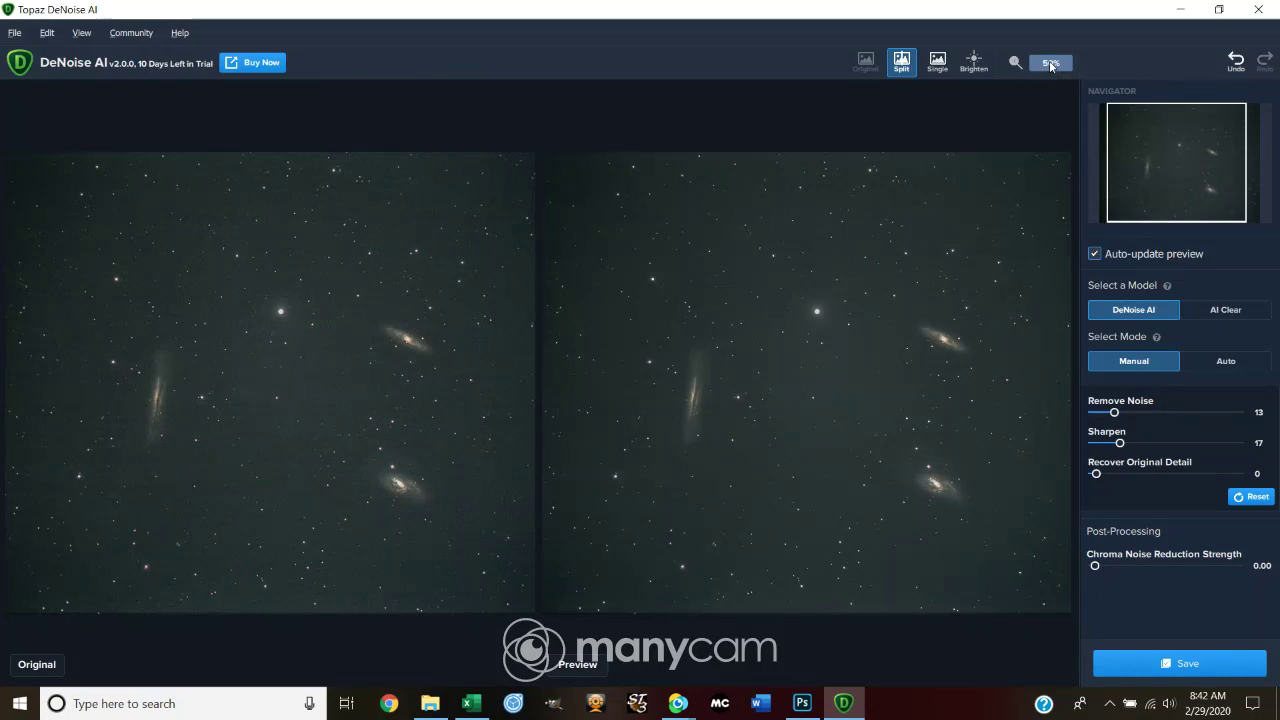
click(1049, 64)
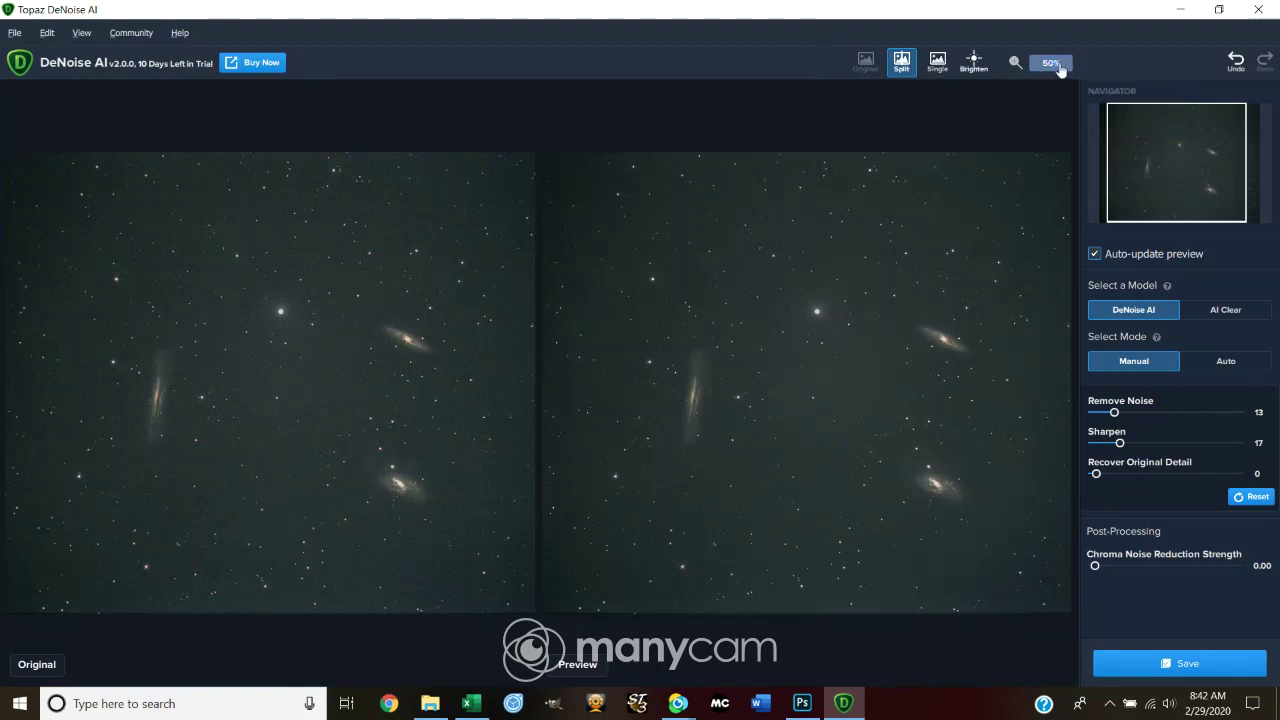
click(1052, 63)
View the left galaxy at 100%, settle Remove Noise at 12, and save the result.
click(1074, 89)
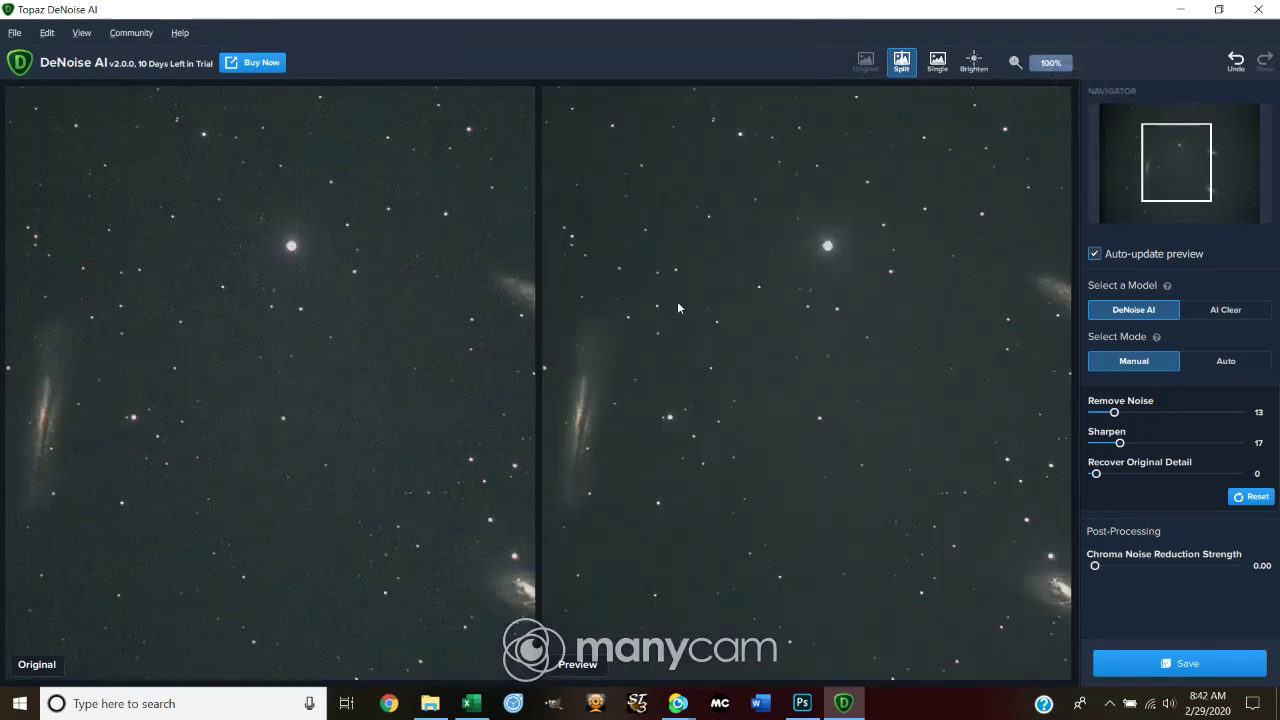
drag(1180, 153, 1148, 175)
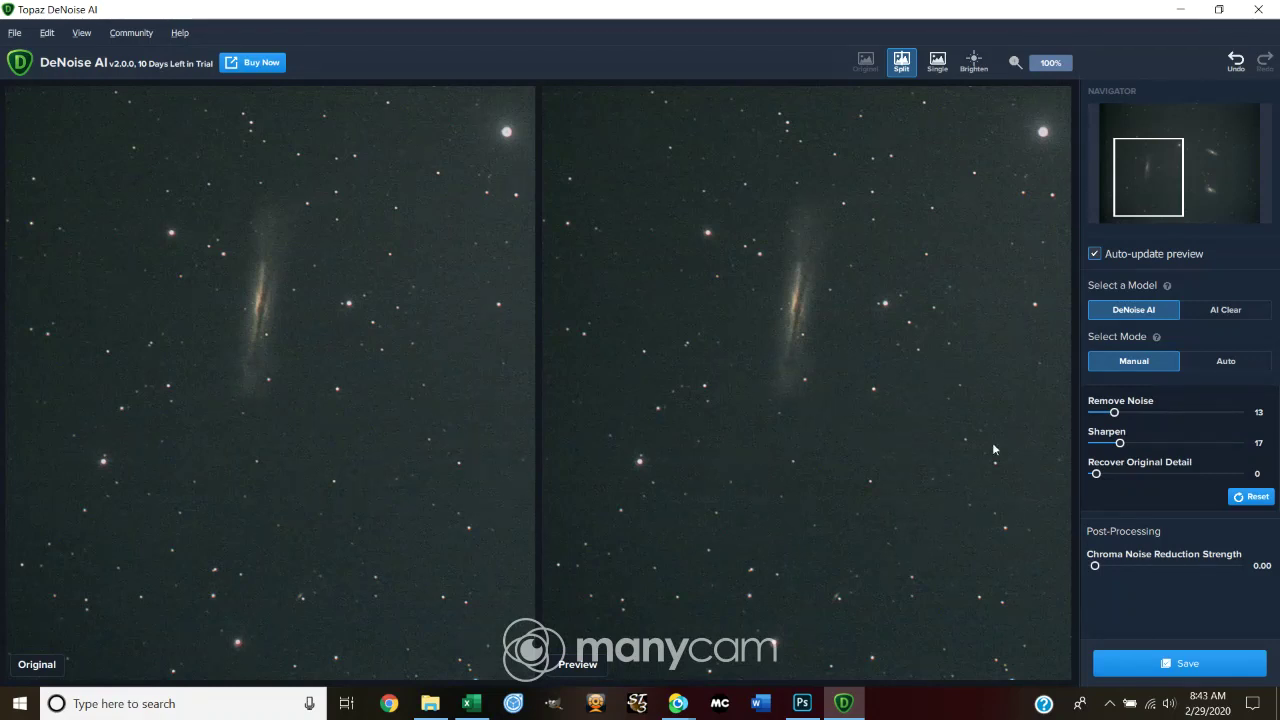
click(1118, 412)
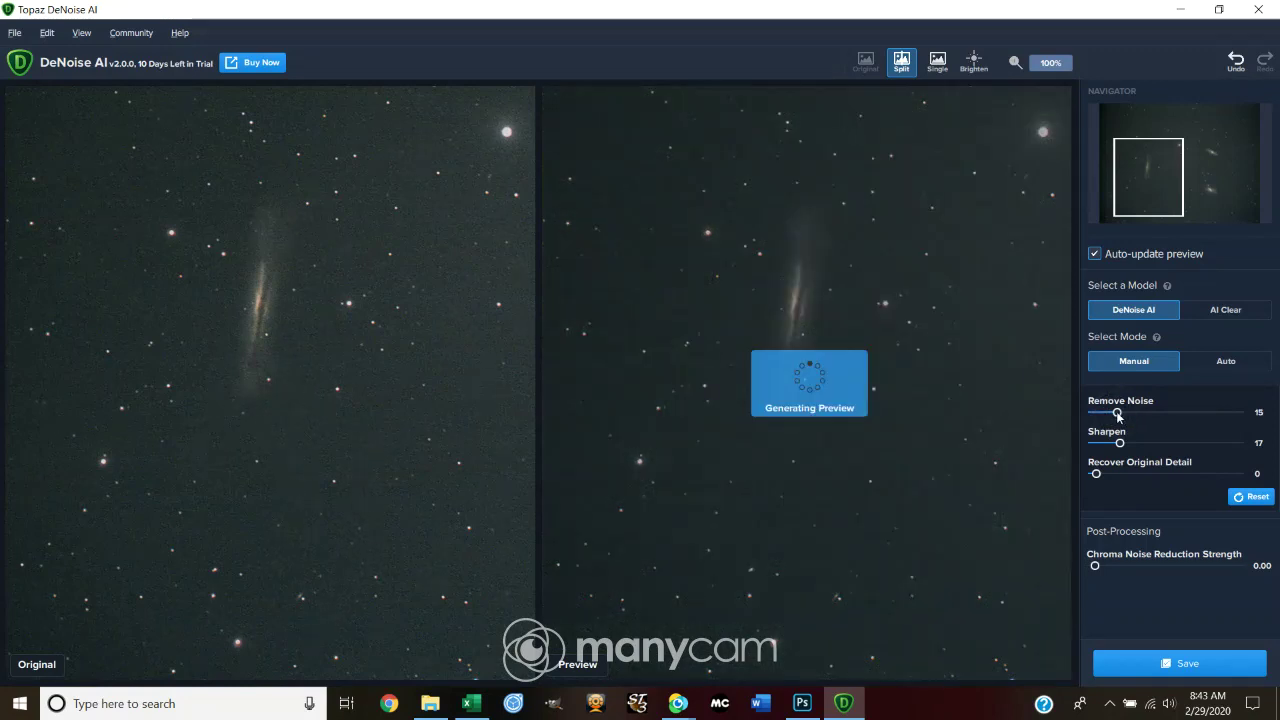
click(1113, 412)
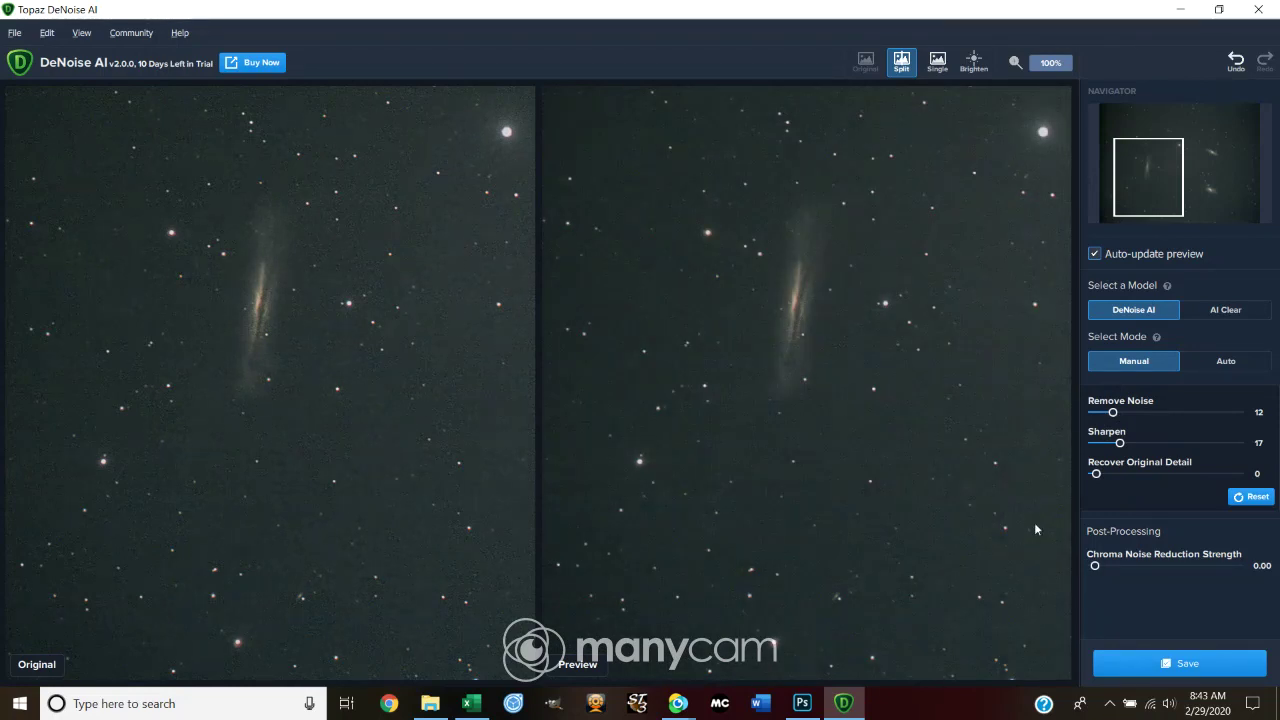
click(1176, 665)
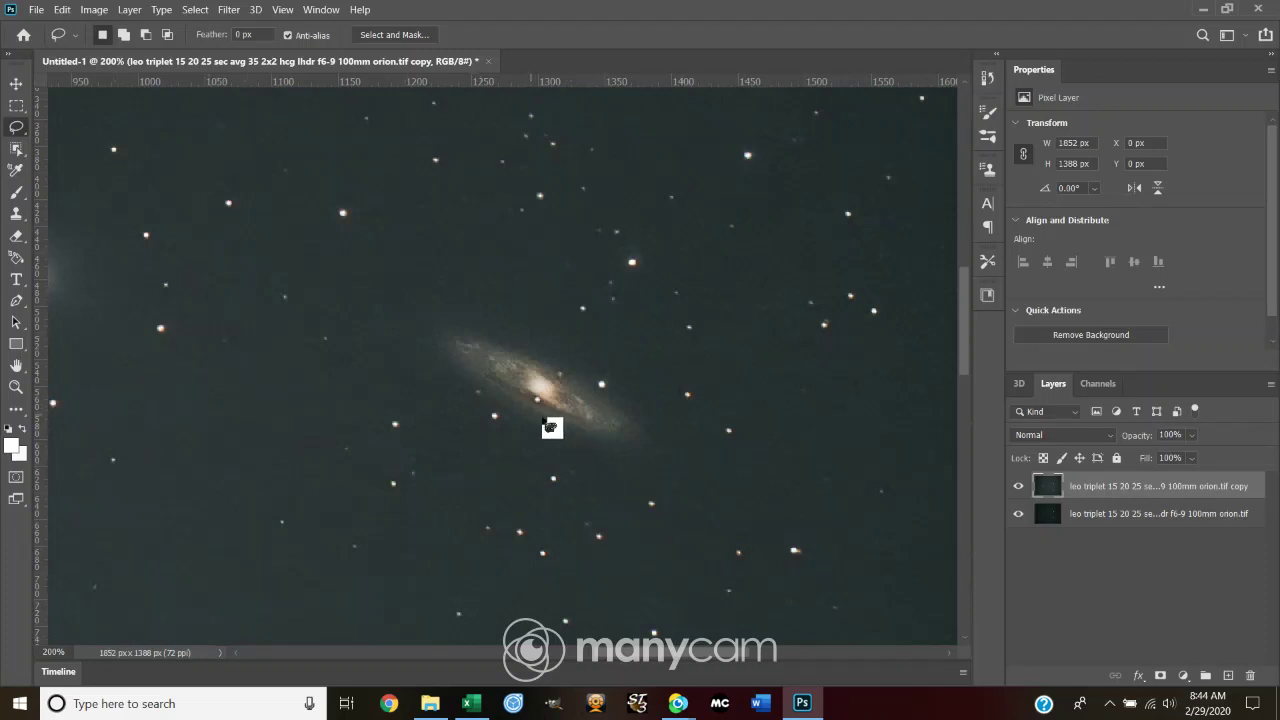
Set the document zoom to 60% to see the whole denoised Leo Triplet image.
click(70, 653)
text(60)
key(Return)
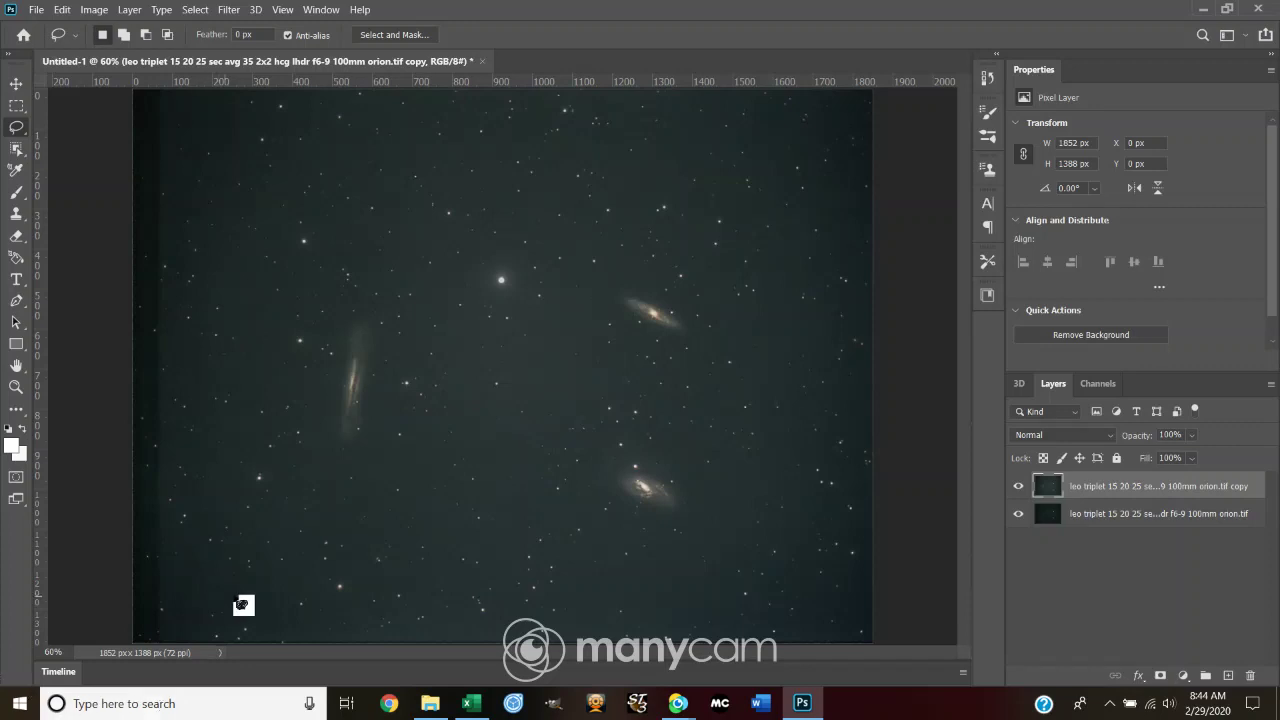
click(68, 651)
Zoom in to 200% and move the view to the image's left edge.
text(200)
key(Return)
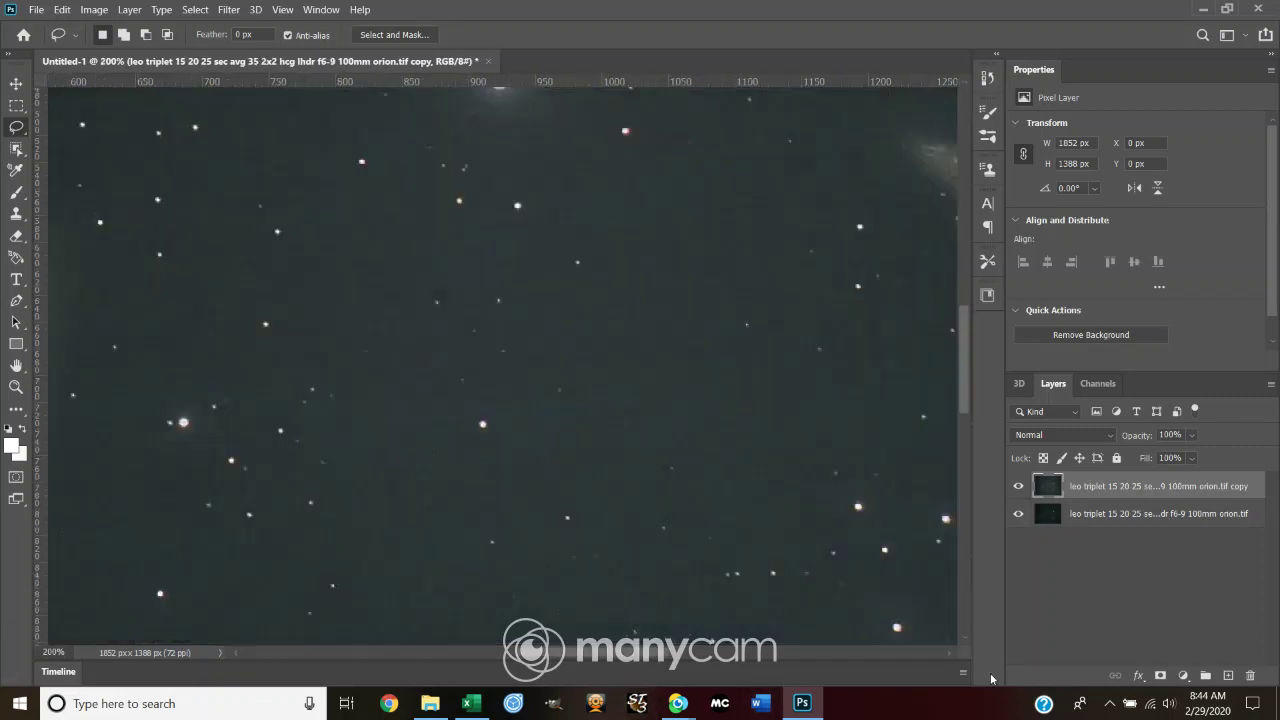
drag(558, 652, 428, 682)
drag(967, 302, 964, 429)
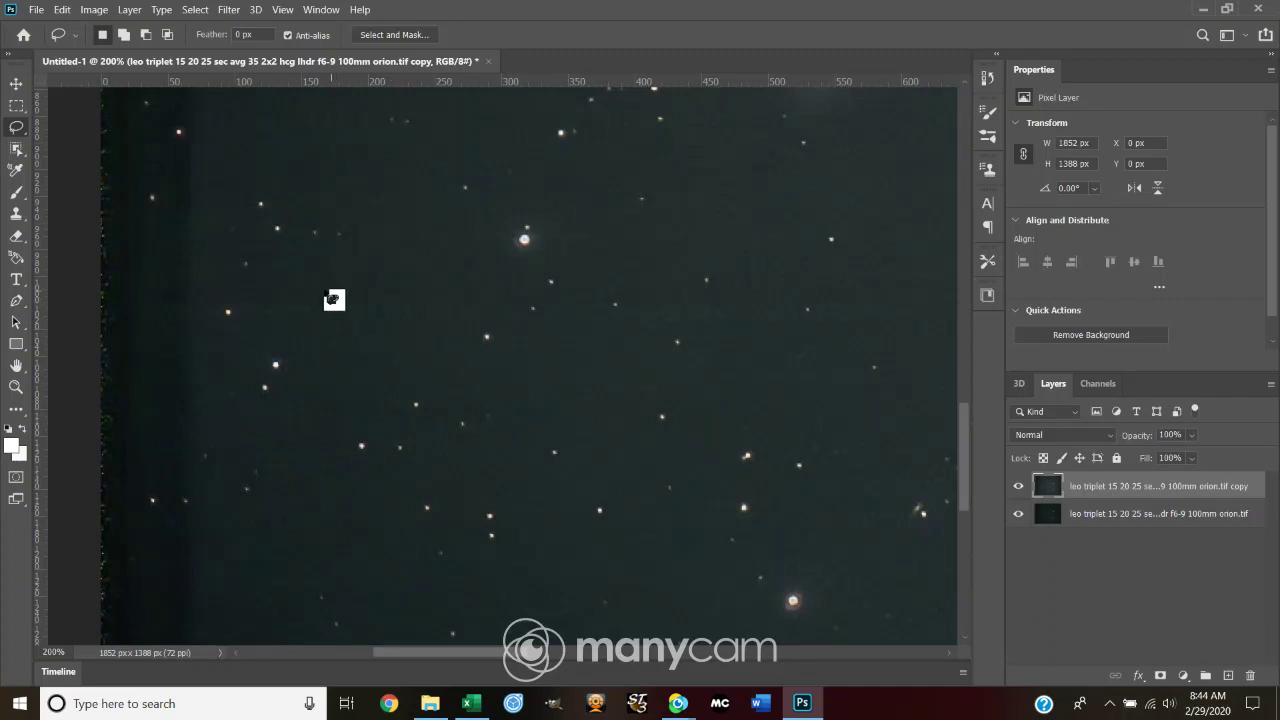
Lasso an elongated sky patch near the left edge and Content-Aware Fill it.
click(306, 292)
mouse_move(306, 292)
mouse_down()
mouse_move(257, 309)
mouse_move(257, 331)
mouse_move(425, 347)
mouse_move(532, 318)
mouse_move(523, 303)
mouse_move(300, 284)
mouse_up()
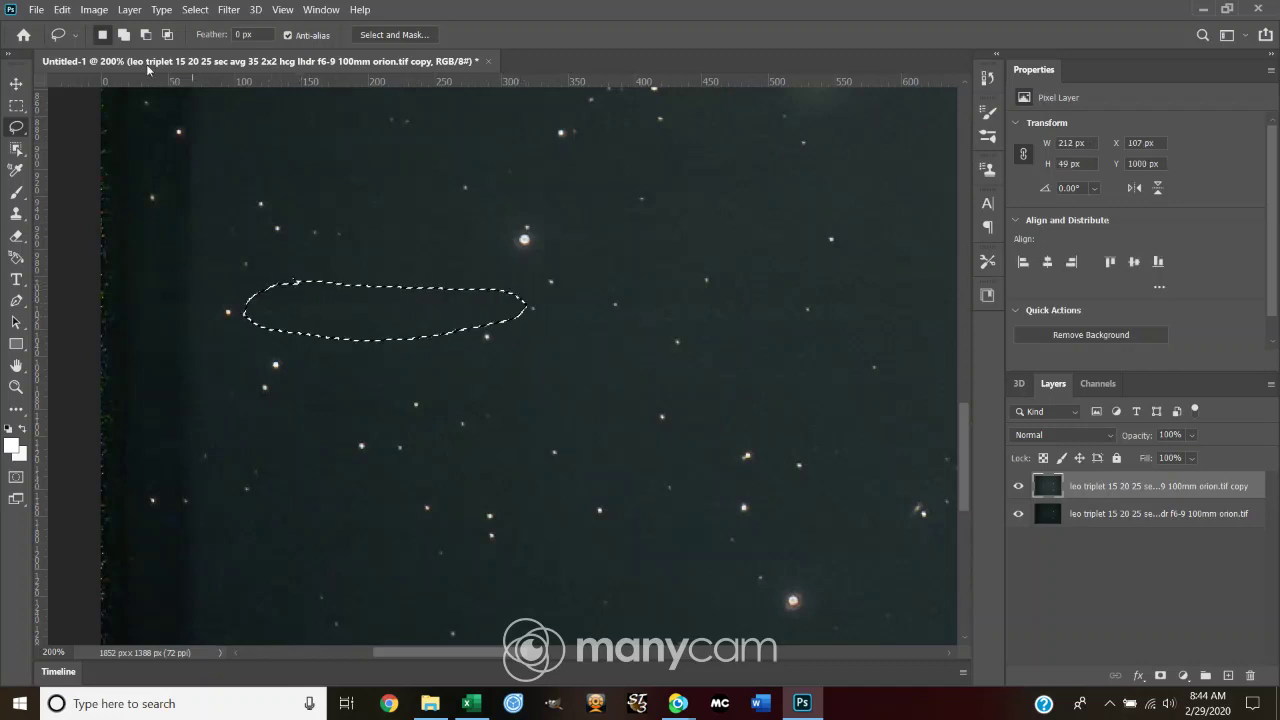
click(63, 10)
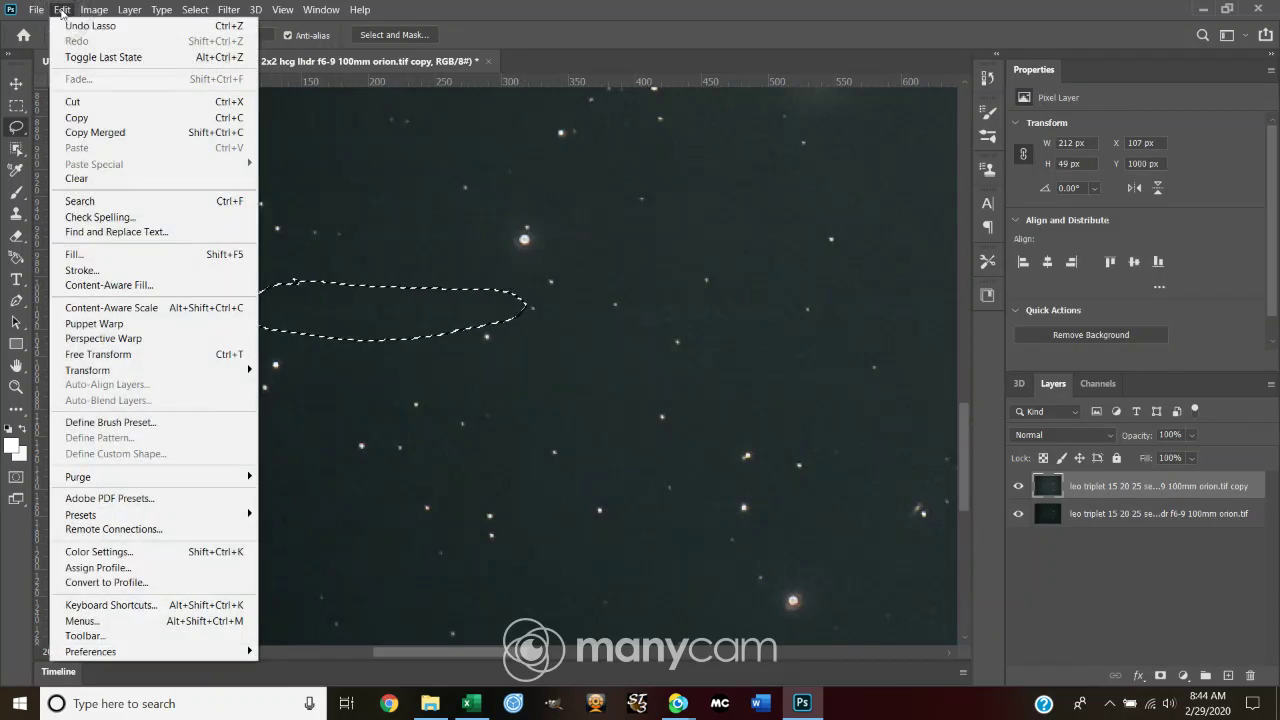
click(150, 285)
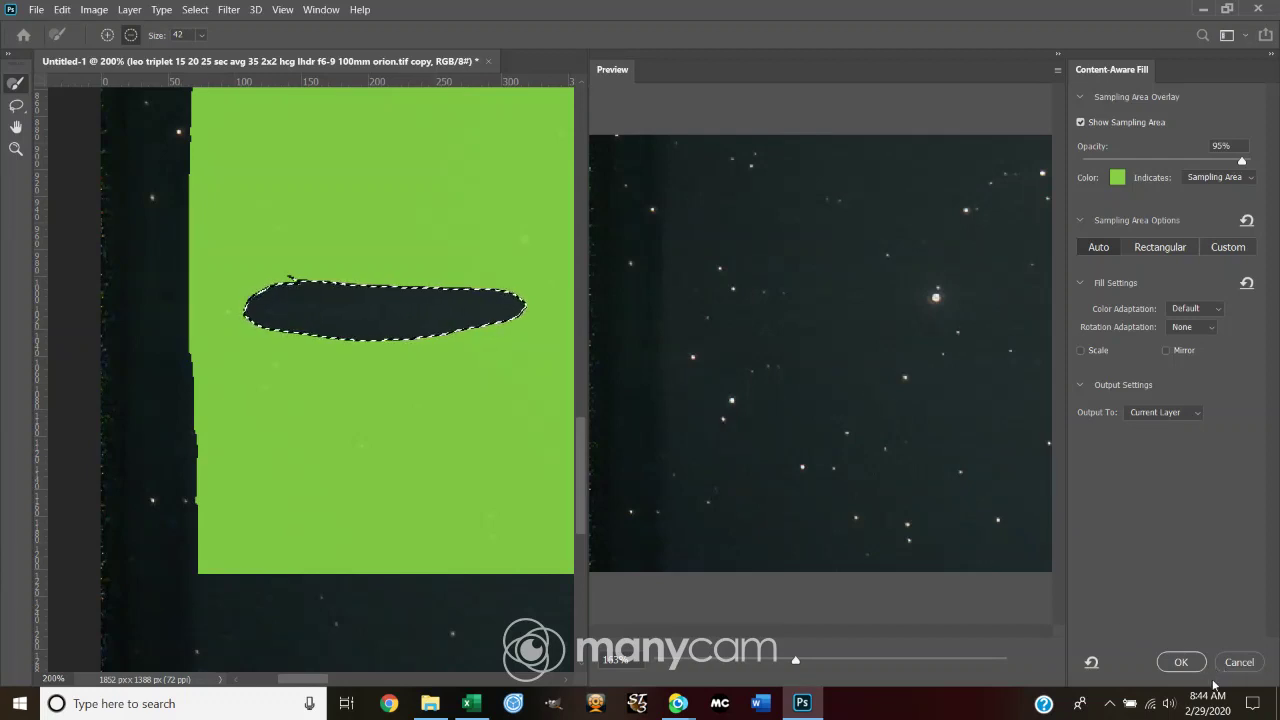
click(1180, 662)
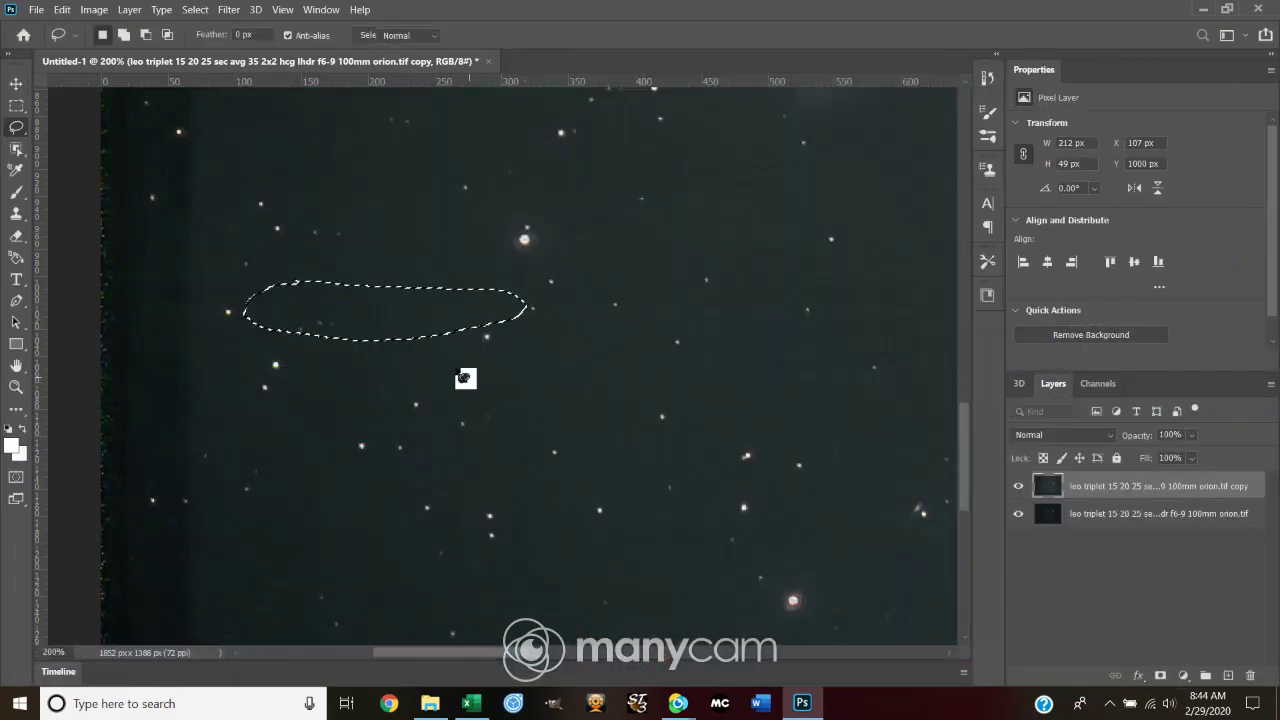
Lasso a second small sky artefact, Content-Aware Fill it, and deselect.
key(ctrl+d)
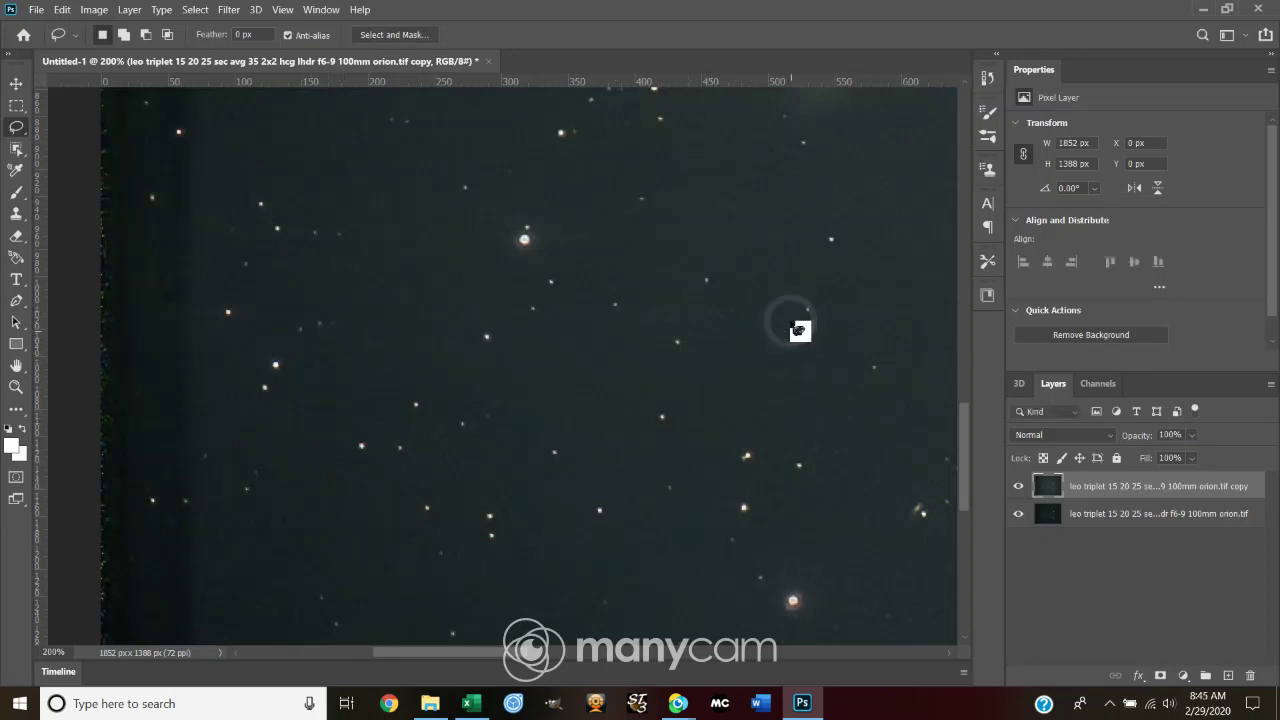
mouse_move(798, 336)
mouse_down()
mouse_move(771, 306)
mouse_move(560, 324)
mouse_move(774, 346)
mouse_move(799, 334)
mouse_up()
click(62, 9)
click(143, 287)
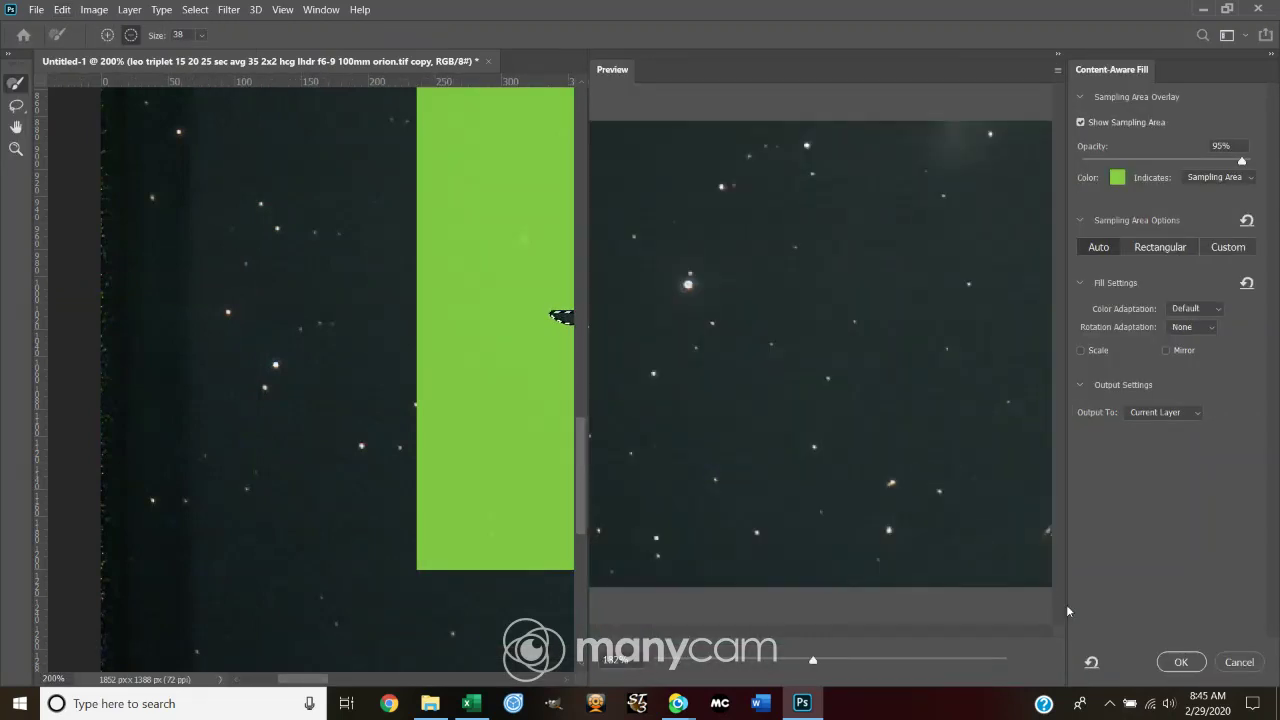
click(1183, 662)
key(ctrl+d)
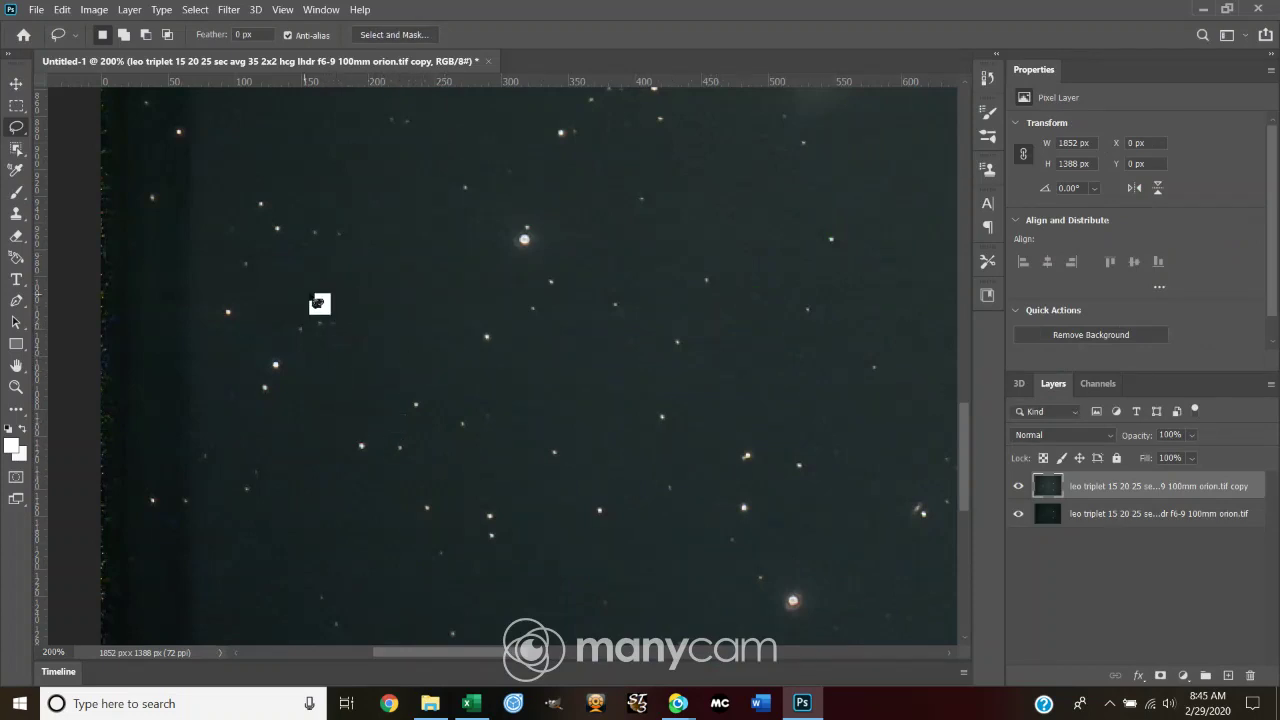
Lasso the elongated blemish left of centre and replace it with Content-Aware Fill.
mouse_move(397, 301)
mouse_down()
mouse_move(308, 271)
mouse_move(220, 274)
mouse_move(200, 288)
mouse_move(202, 306)
mouse_move(337, 320)
mouse_move(398, 306)
mouse_up()
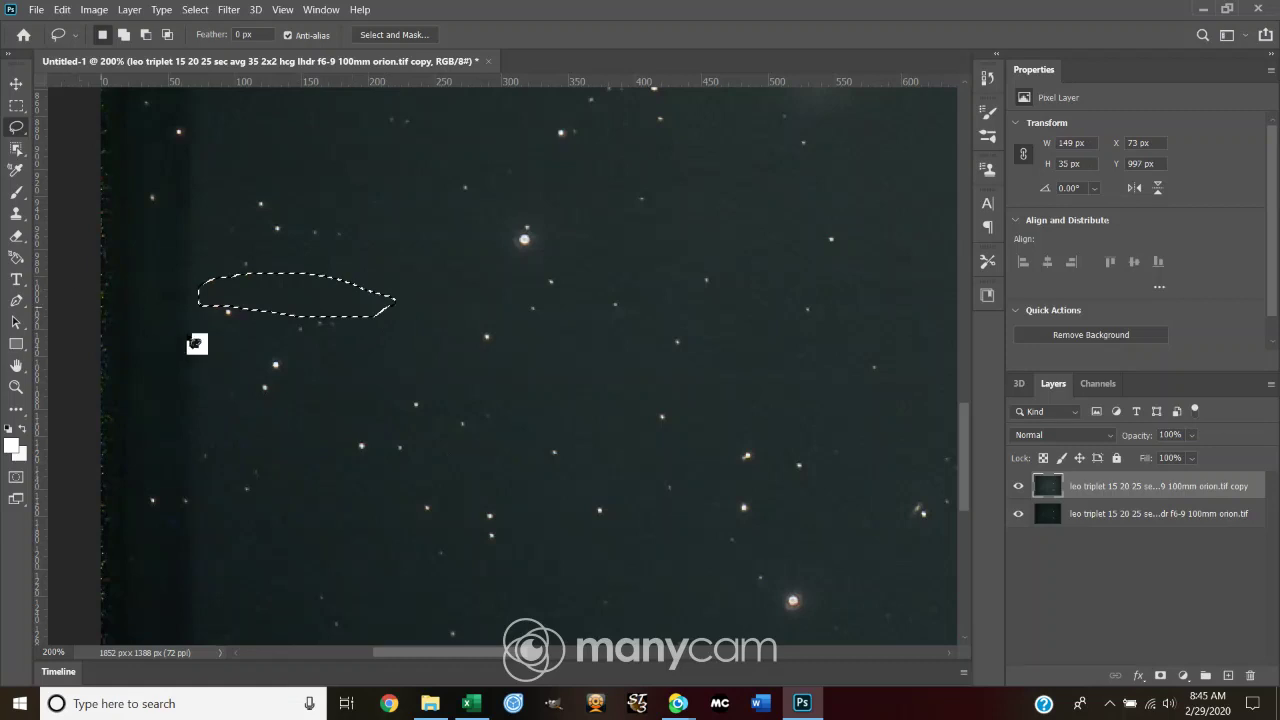
click(62, 9)
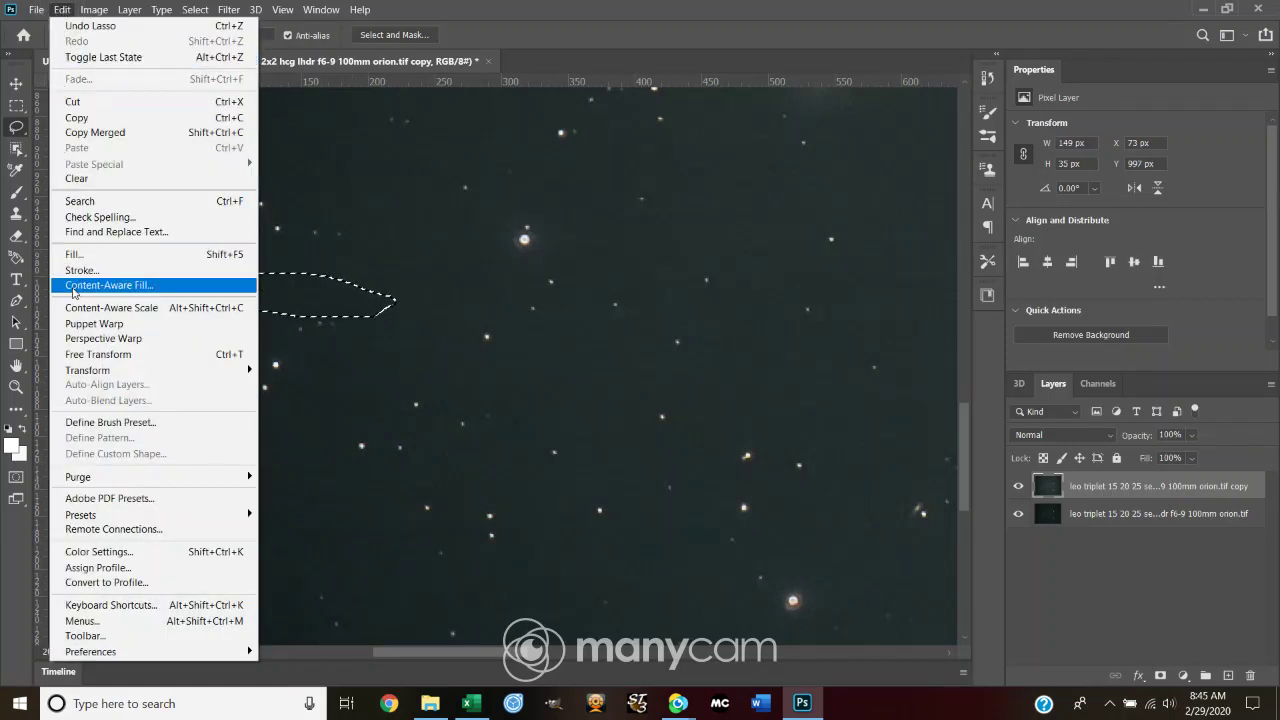
click(80, 285)
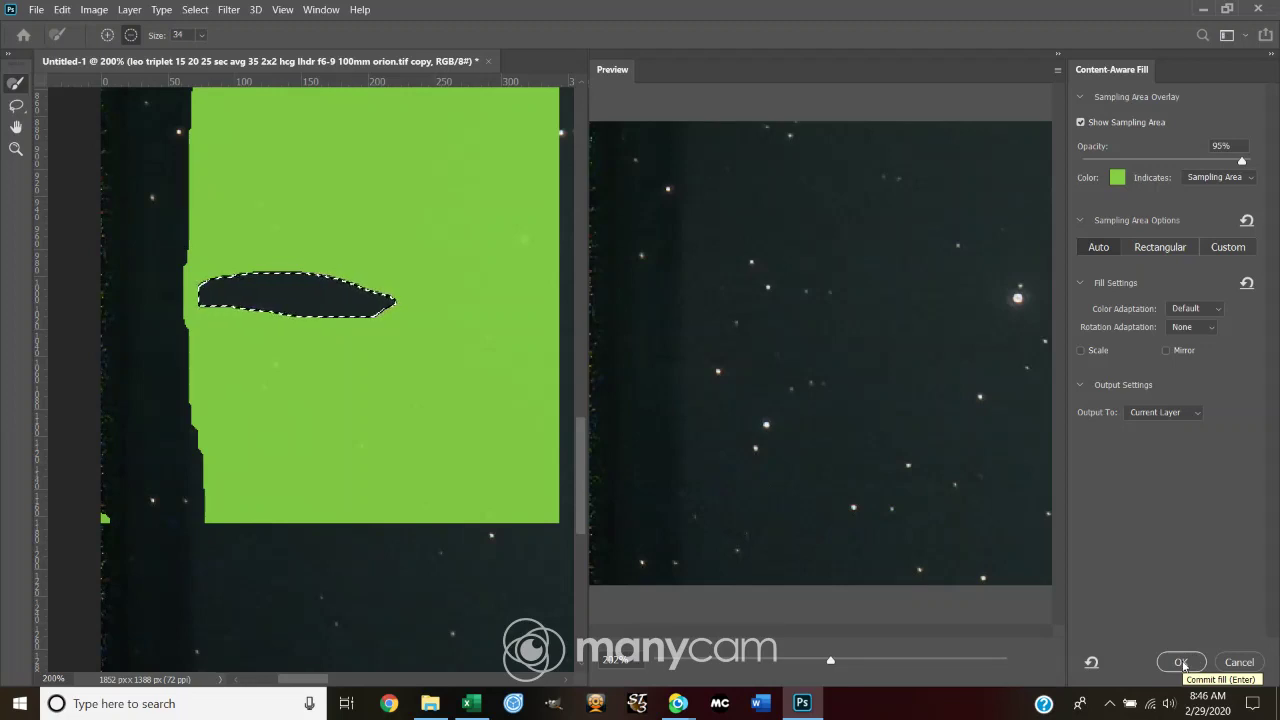
click(1181, 662)
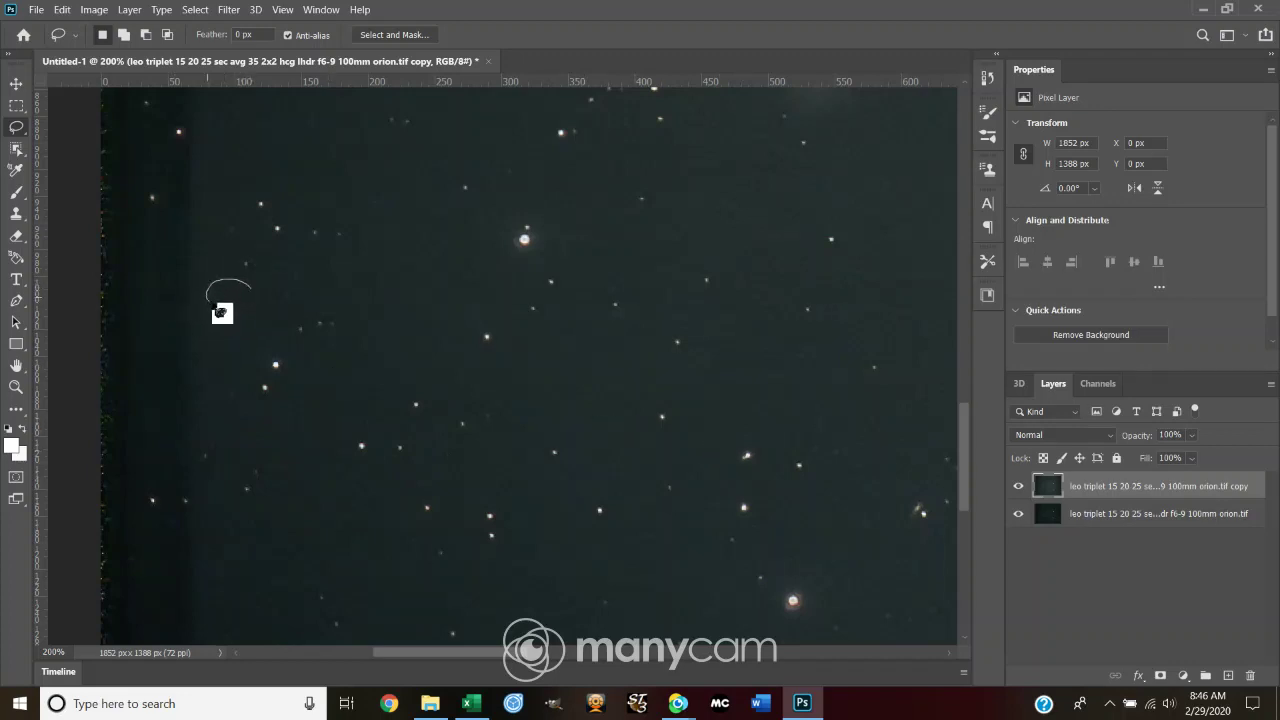
Lasso the small spot on the left and remove it with Content-Aware Fill.
drag(259, 296, 256, 296)
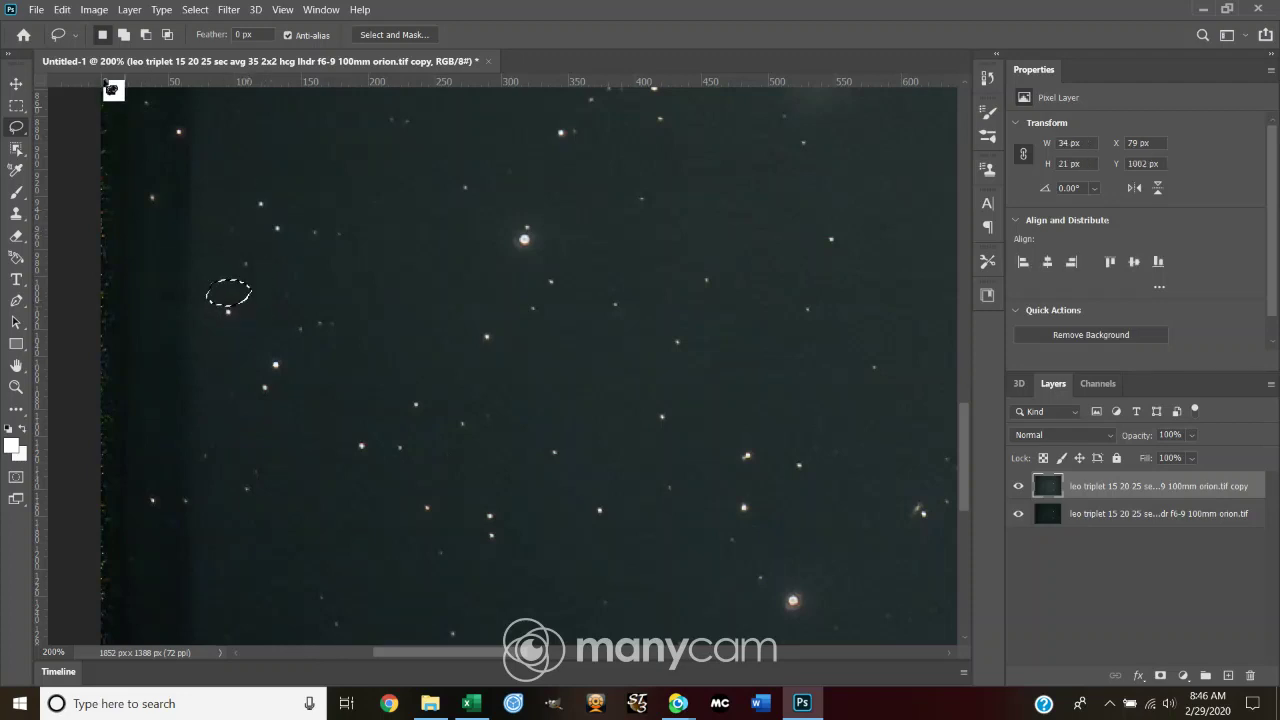
click(137, 285)
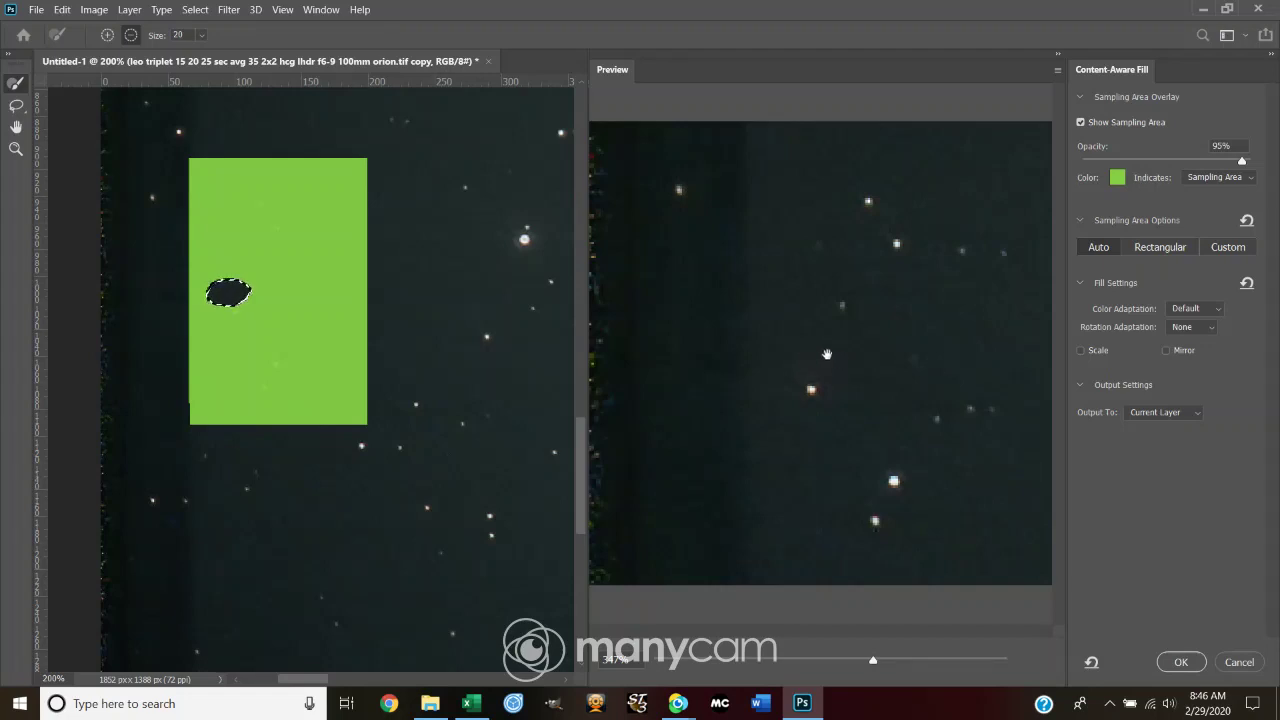
click(1182, 662)
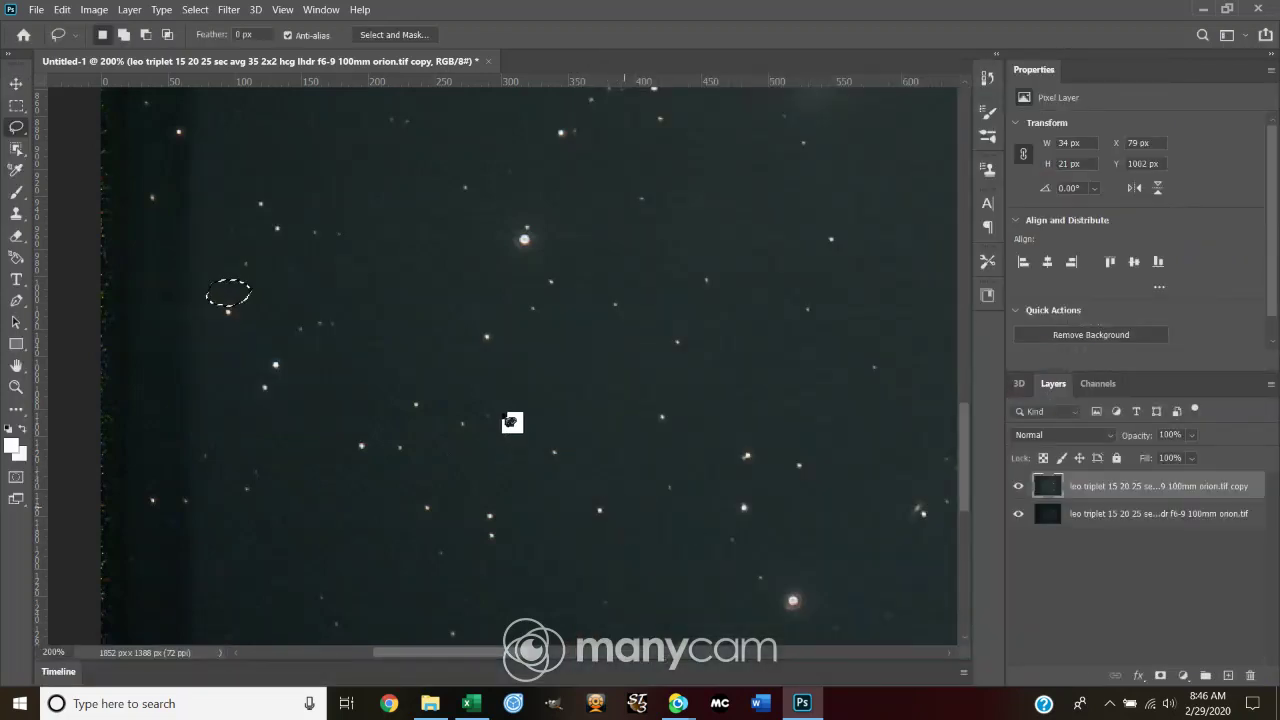
Set the view zoom to 60% to see the whole frame.
click(58, 652)
text(60)
key(Return)
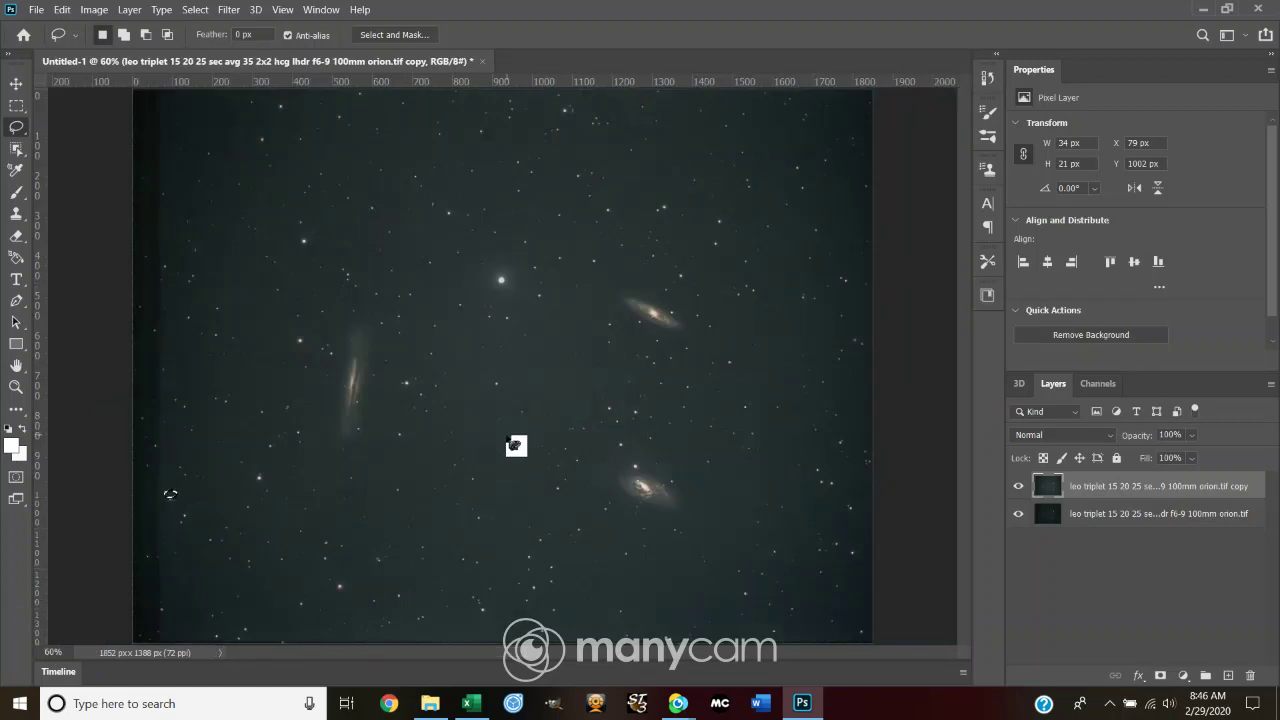
Apply a Camera Raw Filter pass with Vibrance +22 and Texture +38.
click(229, 12)
click(263, 104)
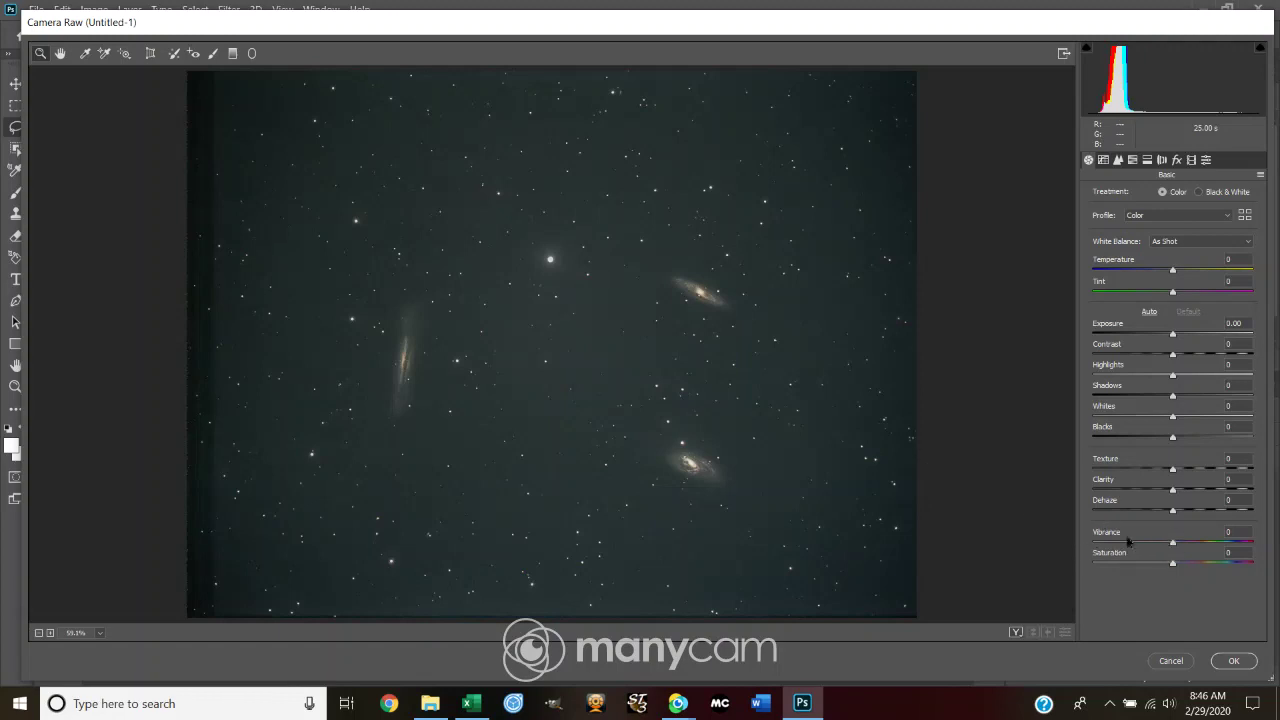
drag(1175, 547, 1192, 548)
drag(1174, 470, 1206, 501)
click(1237, 662)
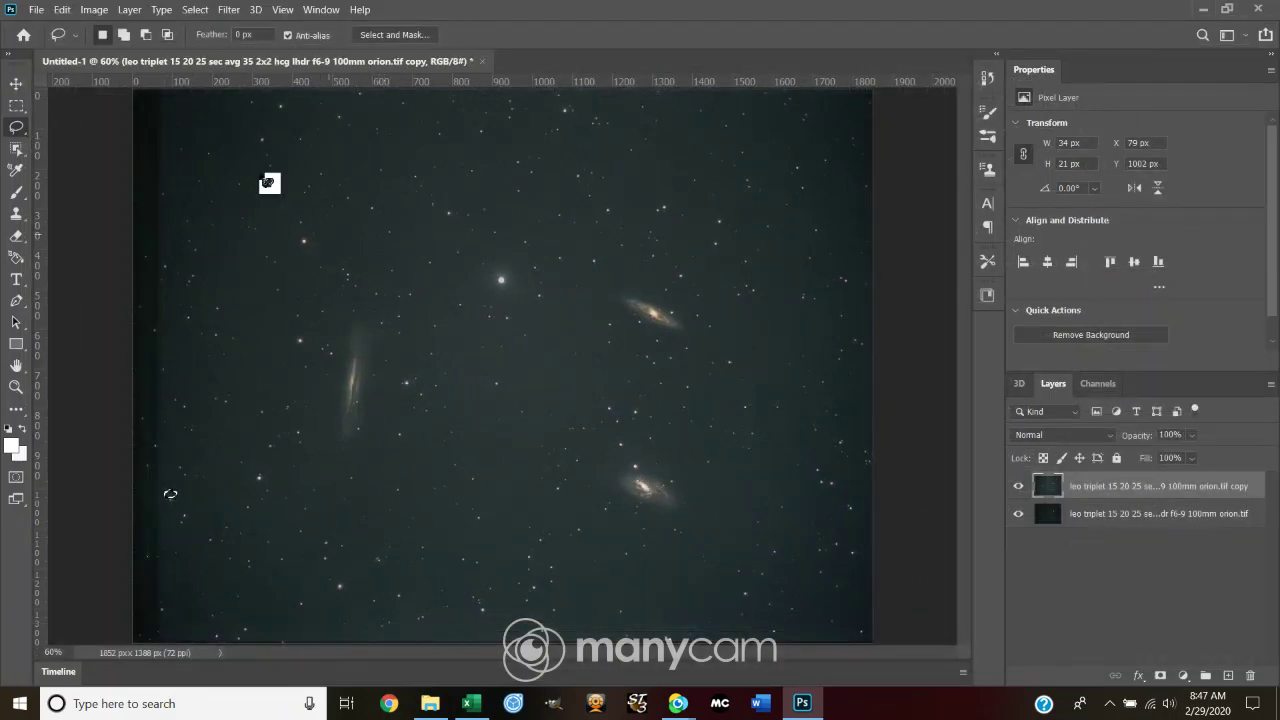
Draw a 1663 × 1319 px rectangular marquee just inside the image's ragged borders.
click(16, 106)
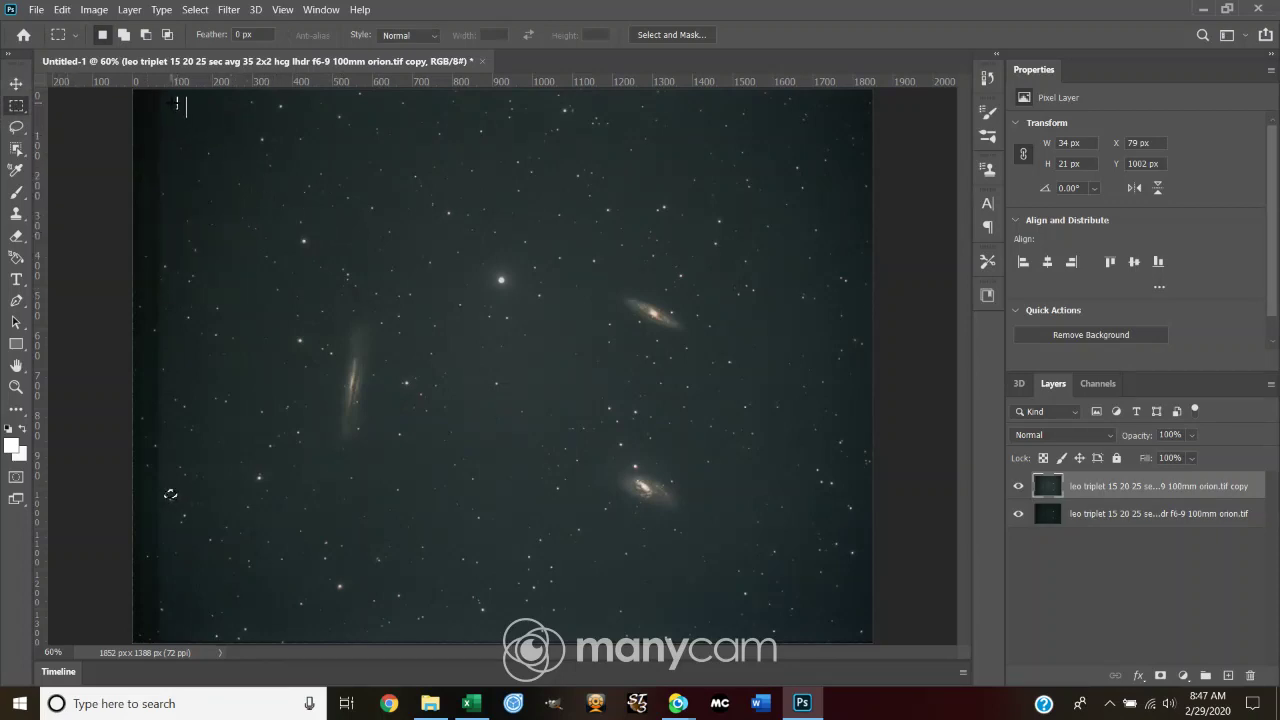
drag(171, 104, 838, 626)
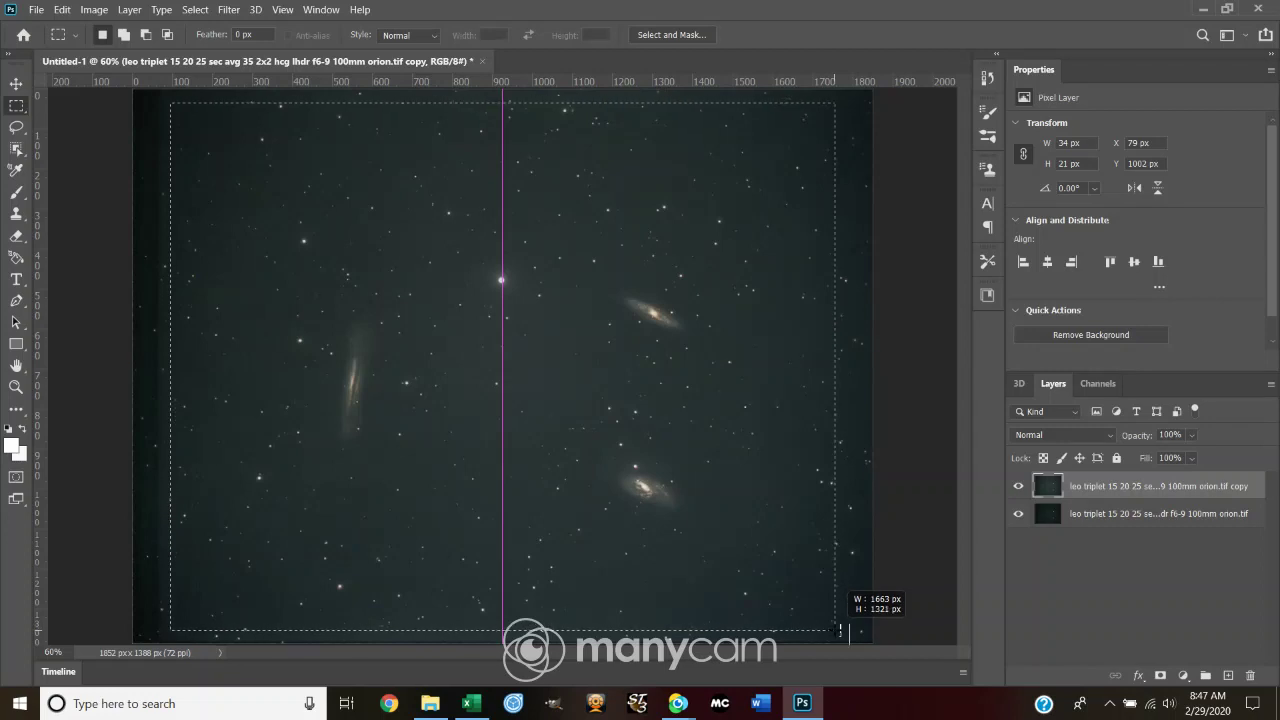
drag(840, 631, 838, 634)
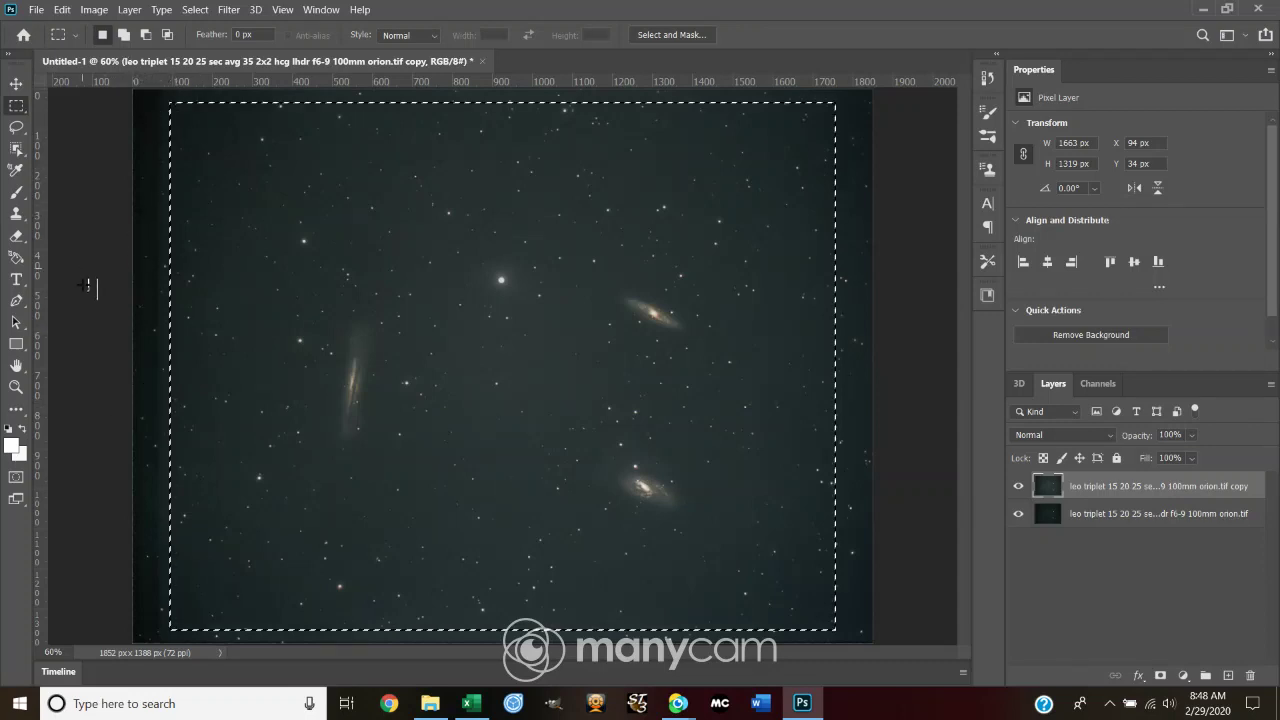
Crop the image to the 1663 × 1319 px selection, then delete the original bottom layer.
click(100, 12)
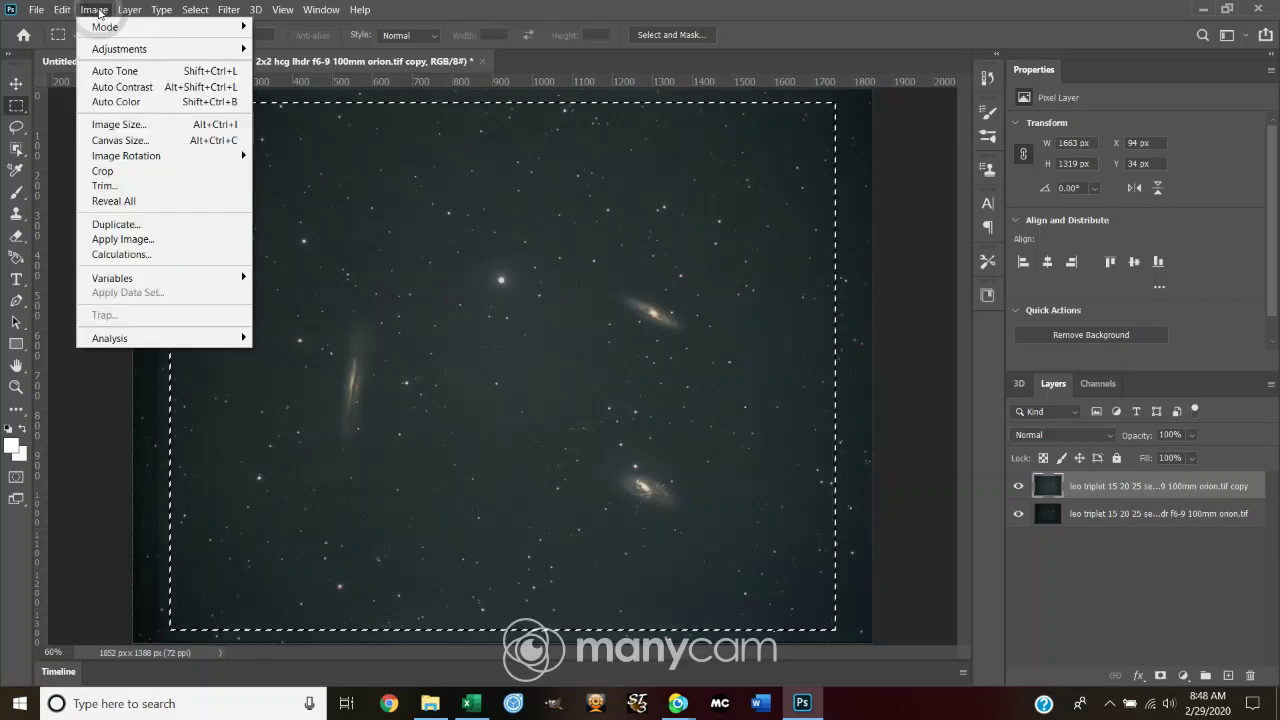
click(125, 175)
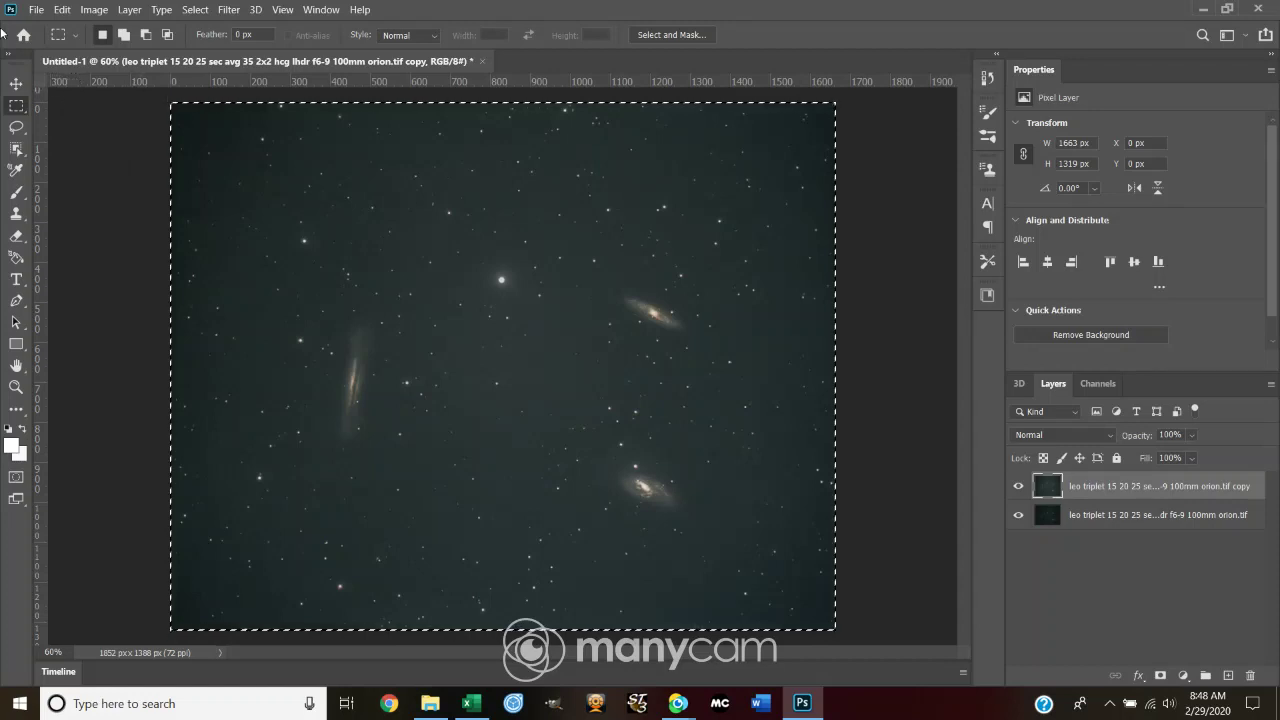
click(1117, 518)
right_click(1117, 518)
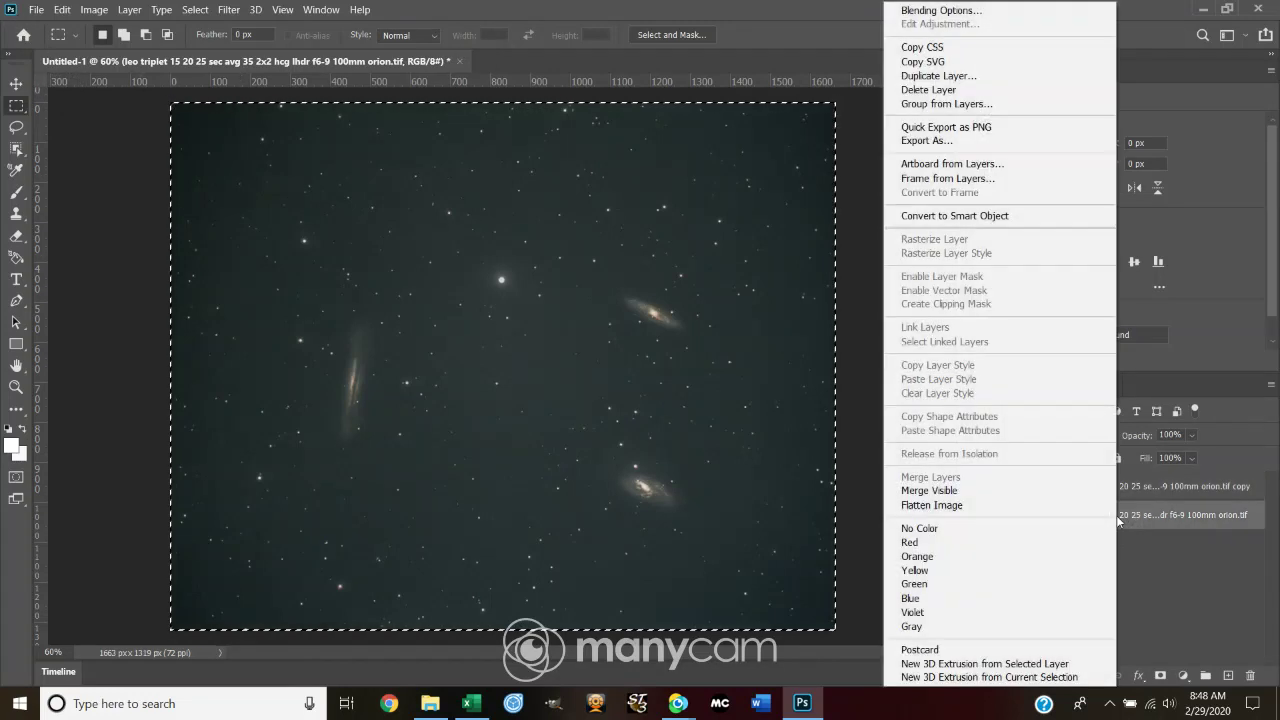
click(950, 90)
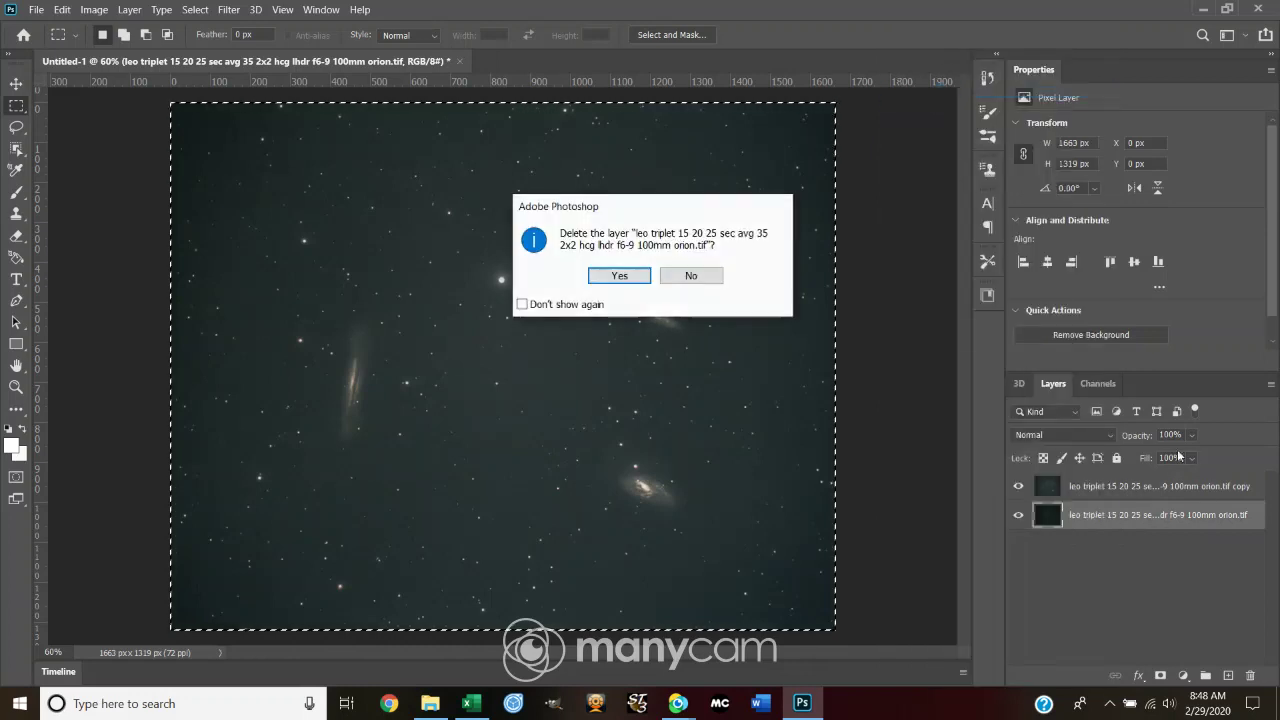
click(612, 277)
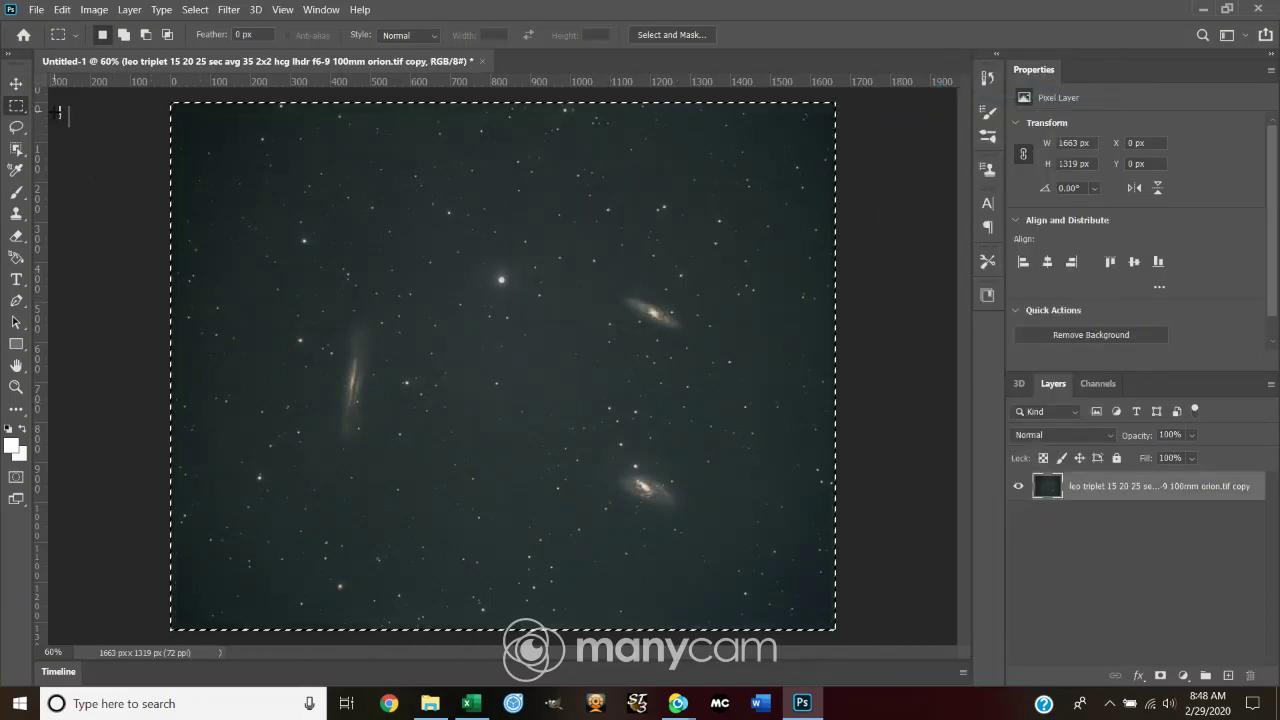
Undo the layer deletion and toggle the copy layer's visibility to compare it with the original.
key(ctrl+z)
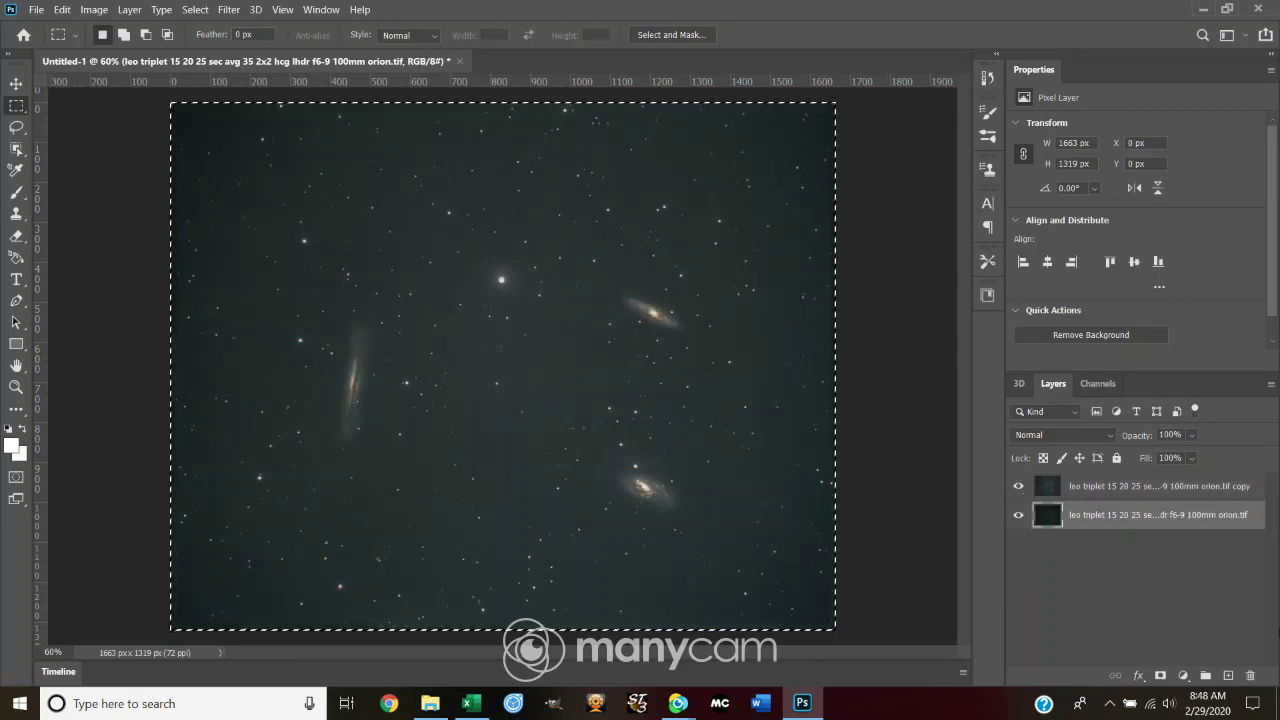
click(1104, 488)
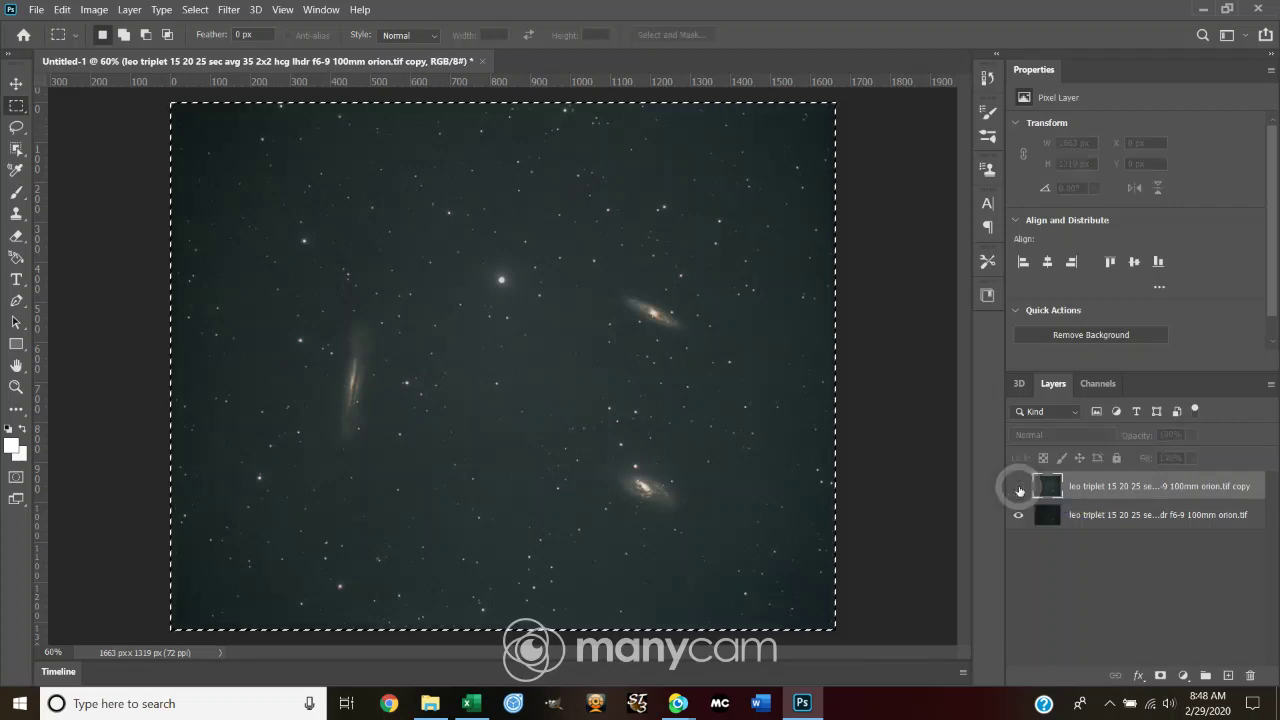
click(1018, 487)
click(1019, 488)
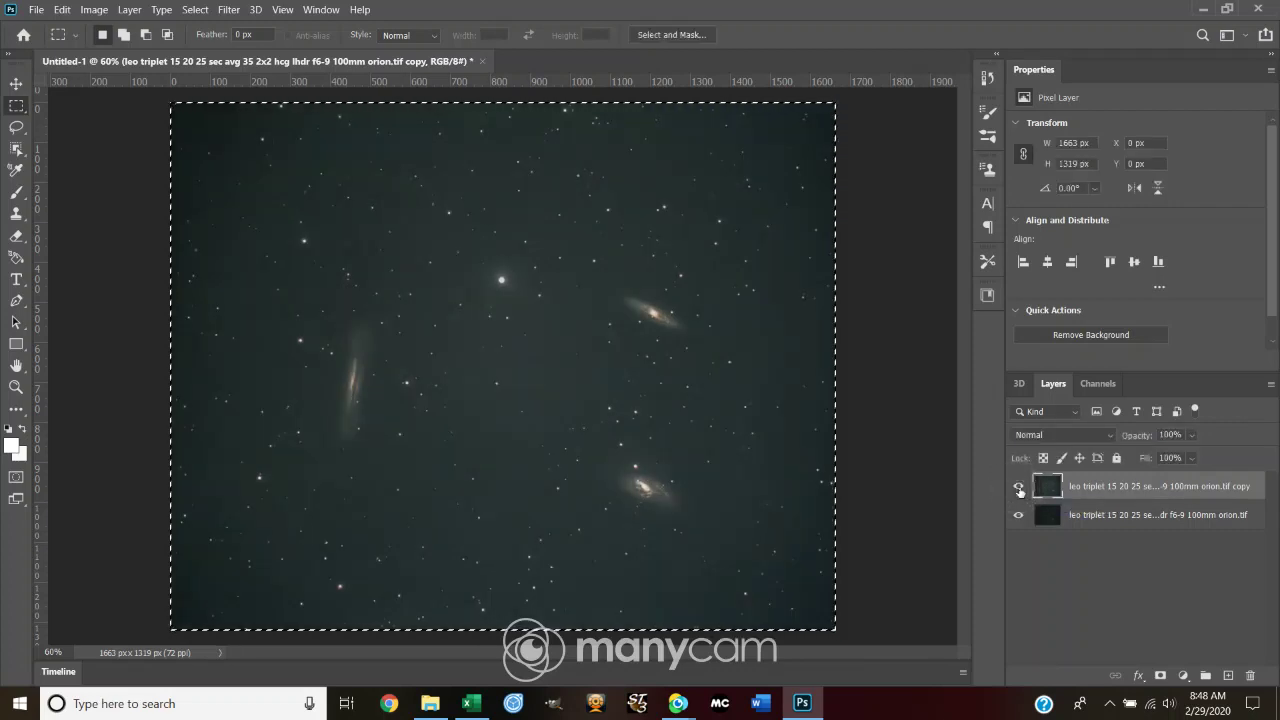
click(1019, 488)
click(1019, 488)
click(1019, 488)
click(1019, 488)
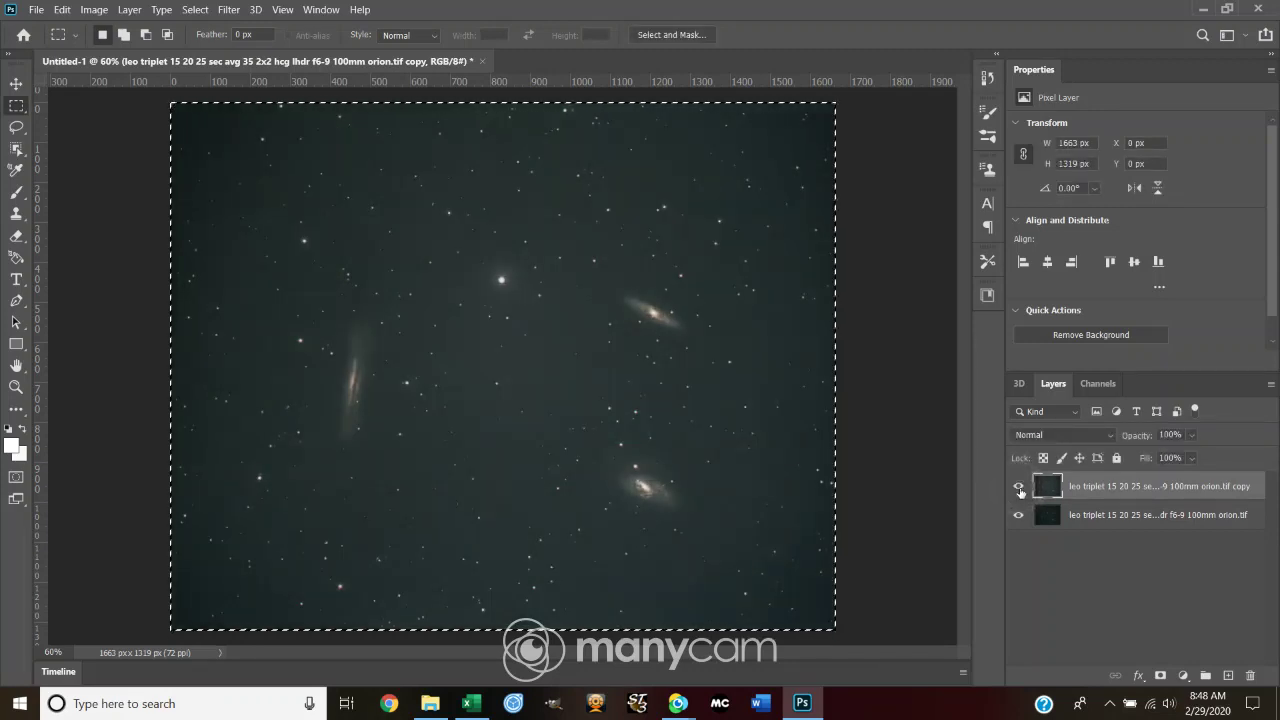
click(1019, 488)
click(1019, 488)
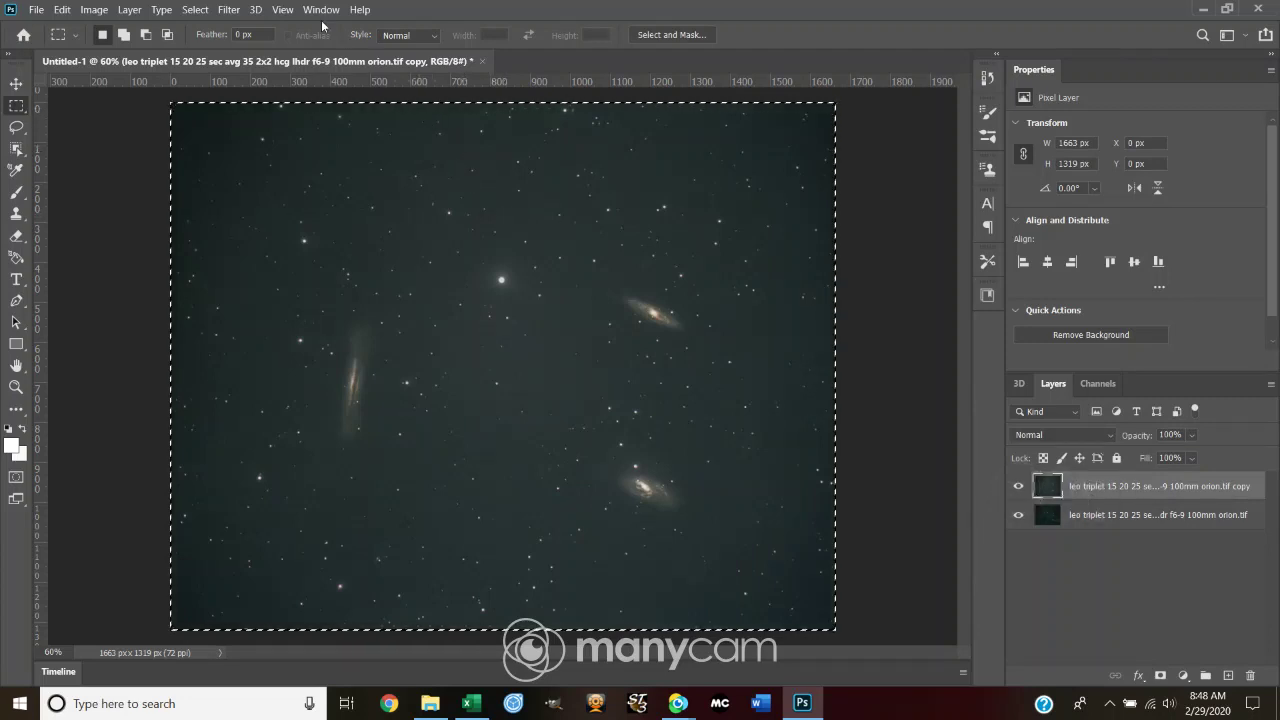
Apply a Camera Raw Filter with Tone Curve Darks lowered to about -18.
click(229, 9)
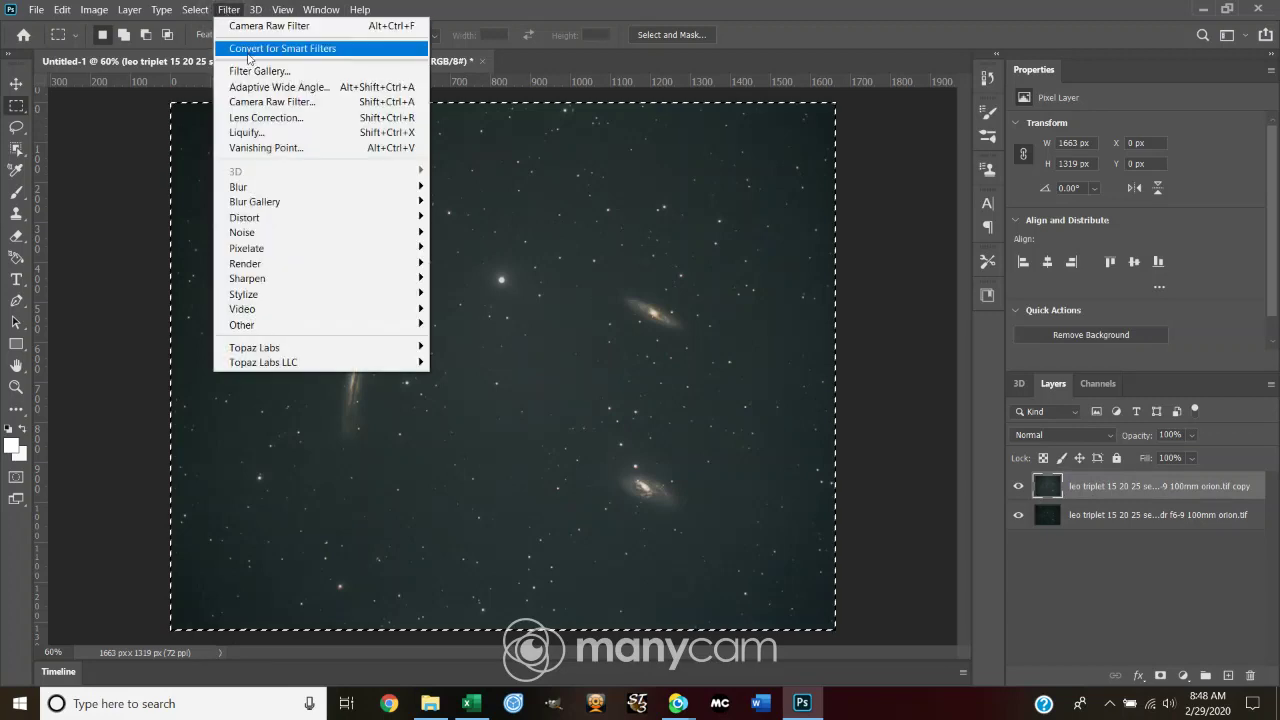
click(263, 105)
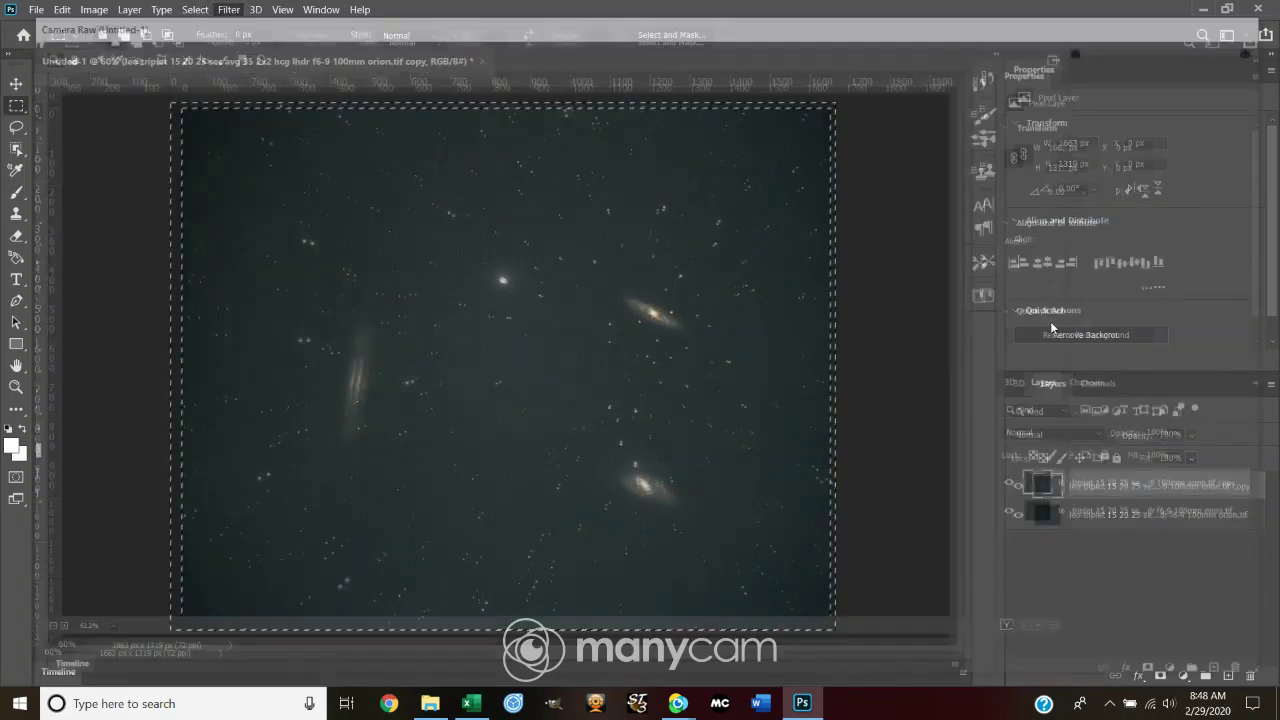
click(1104, 161)
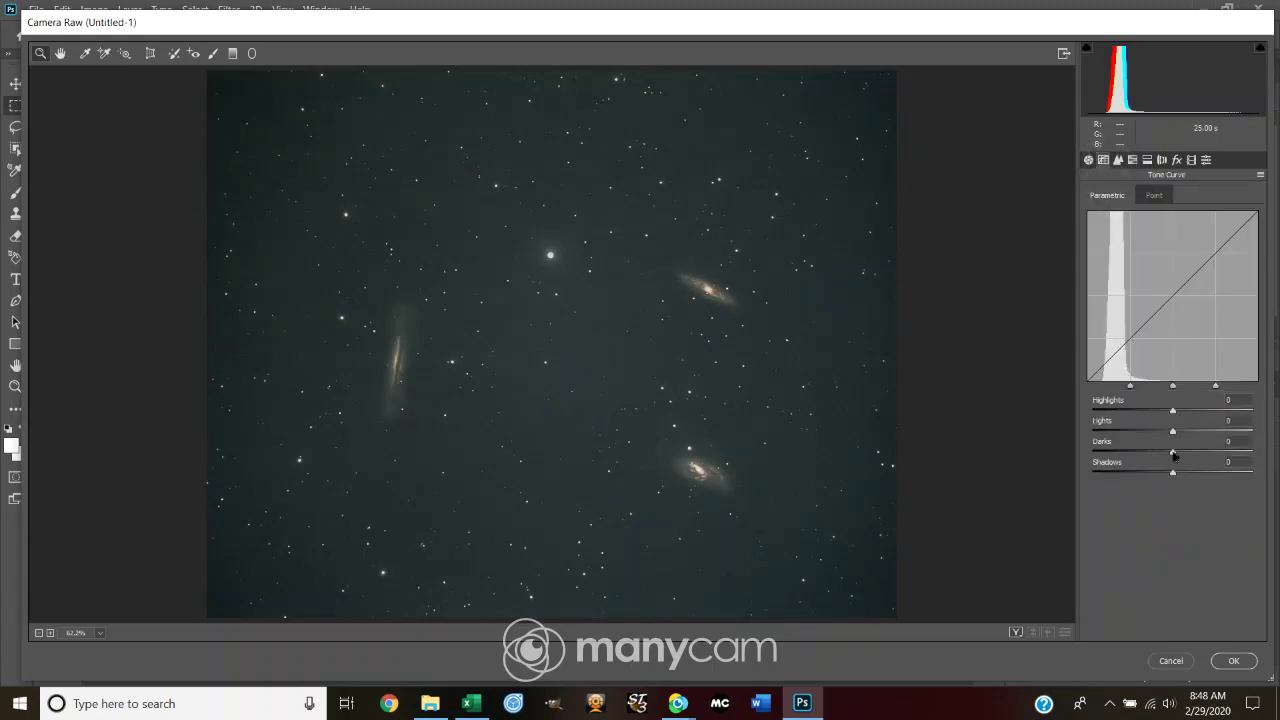
drag(1174, 455, 1167, 457)
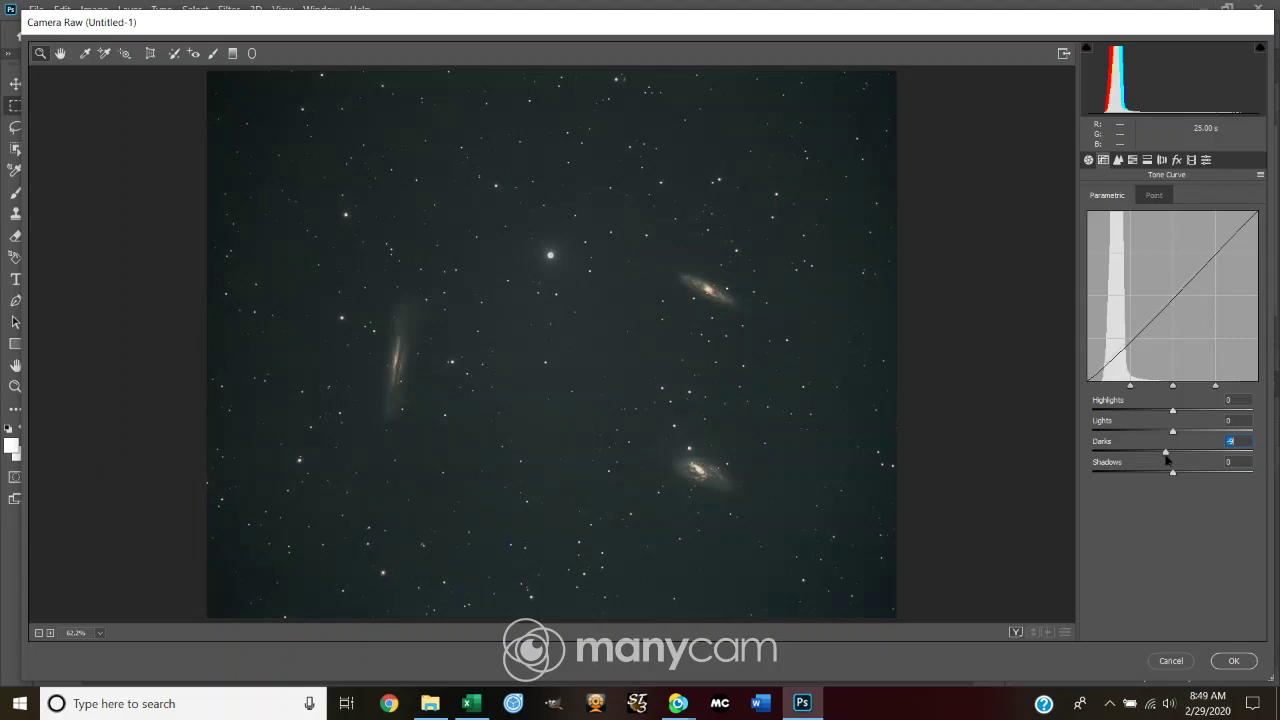
drag(1167, 457, 1159, 498)
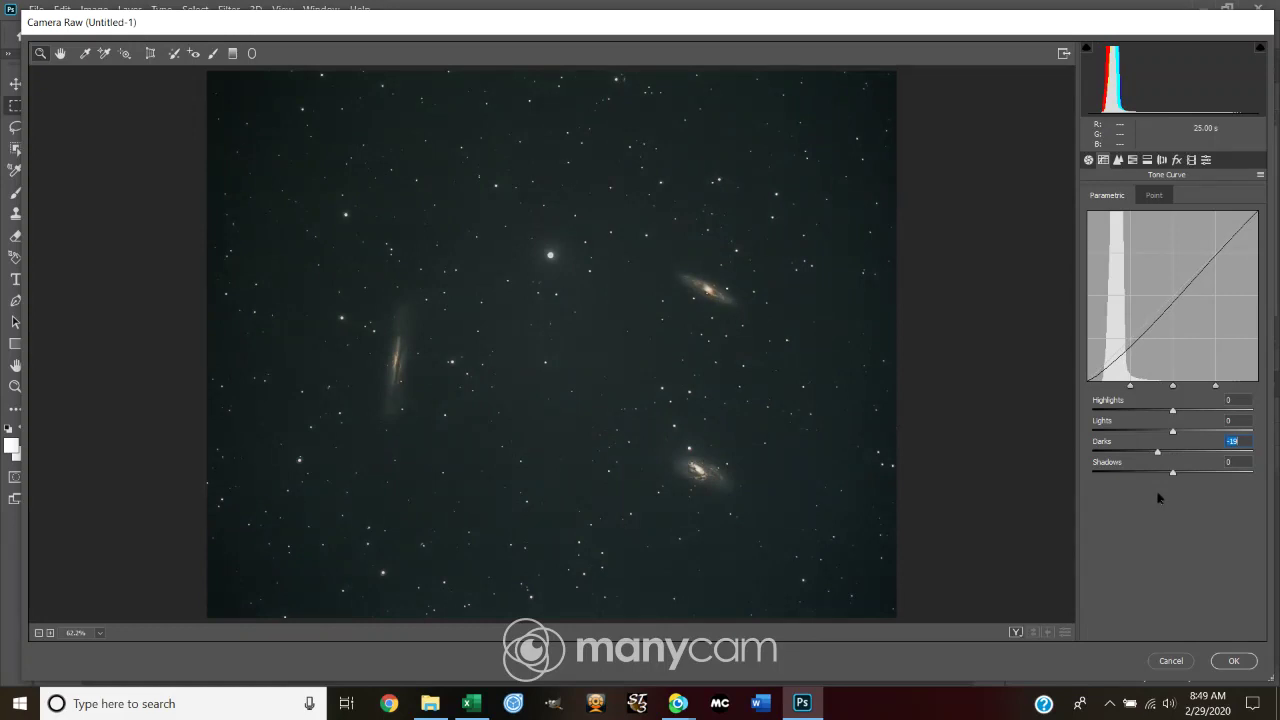
drag(1157, 497, 1158, 497)
click(1241, 661)
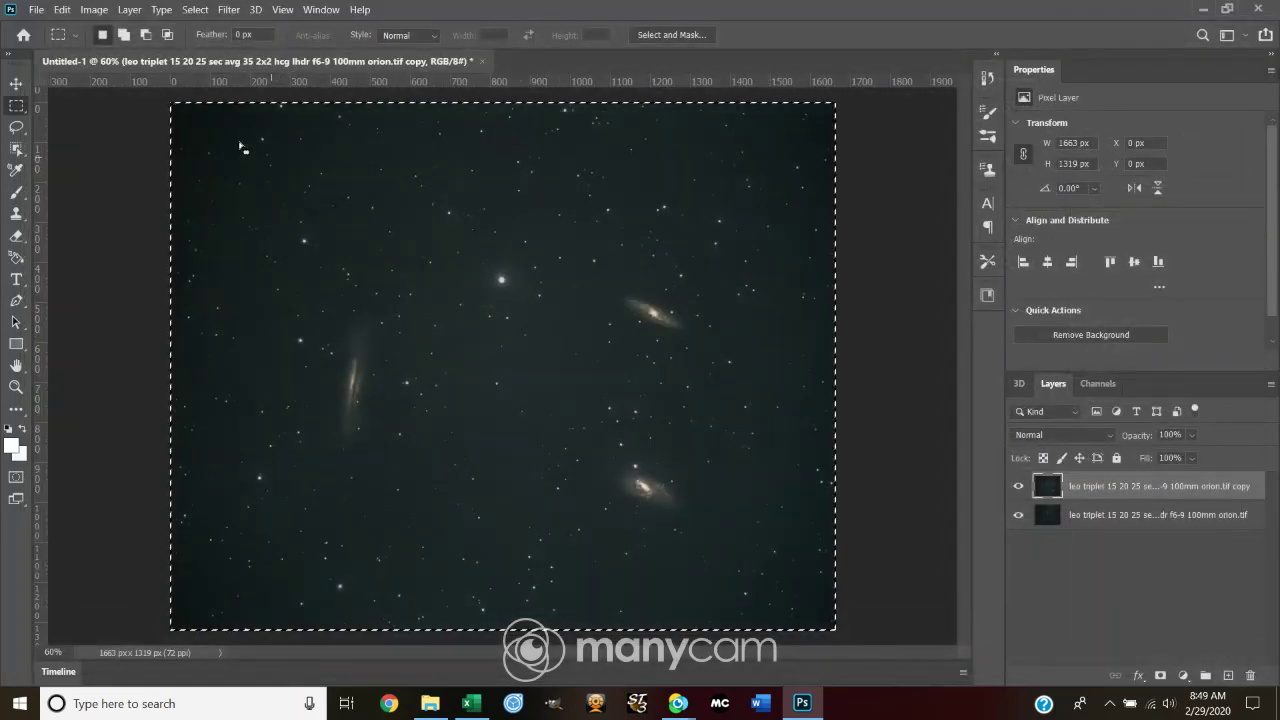
Open File > Export As with the format kept at JPG and Quality at 100%.
click(35, 9)
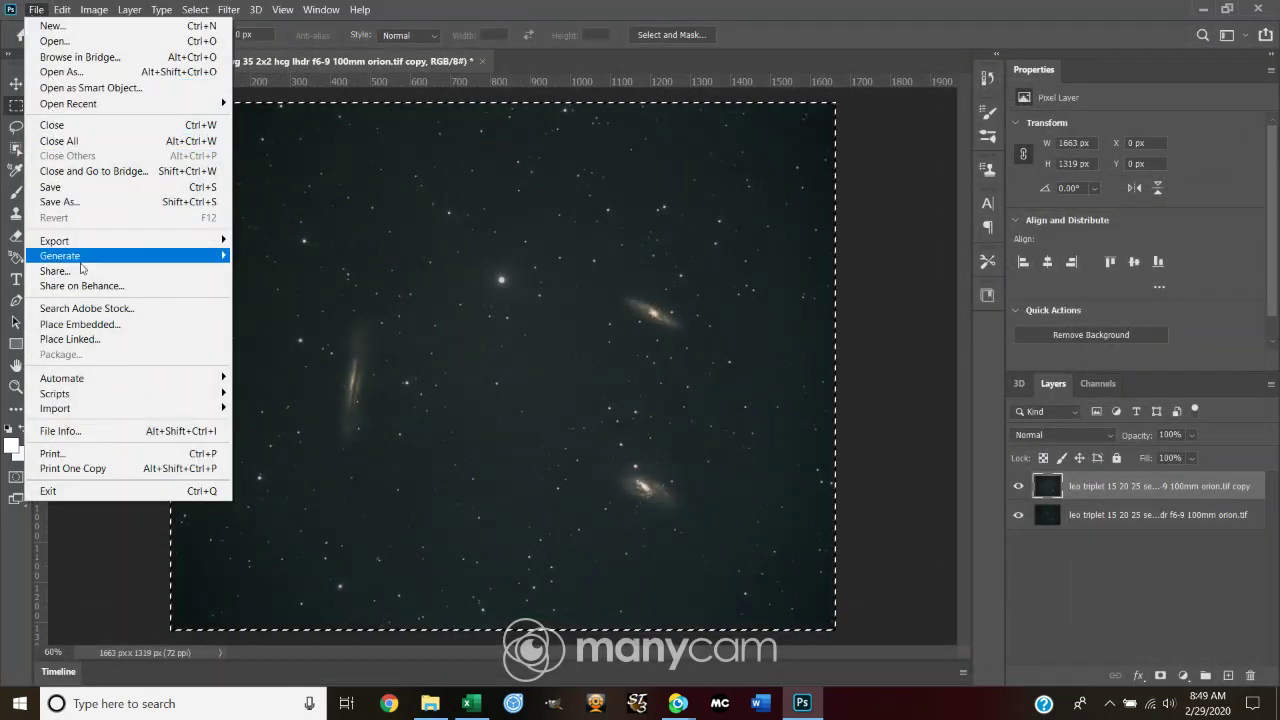
mouse_move(86, 242)
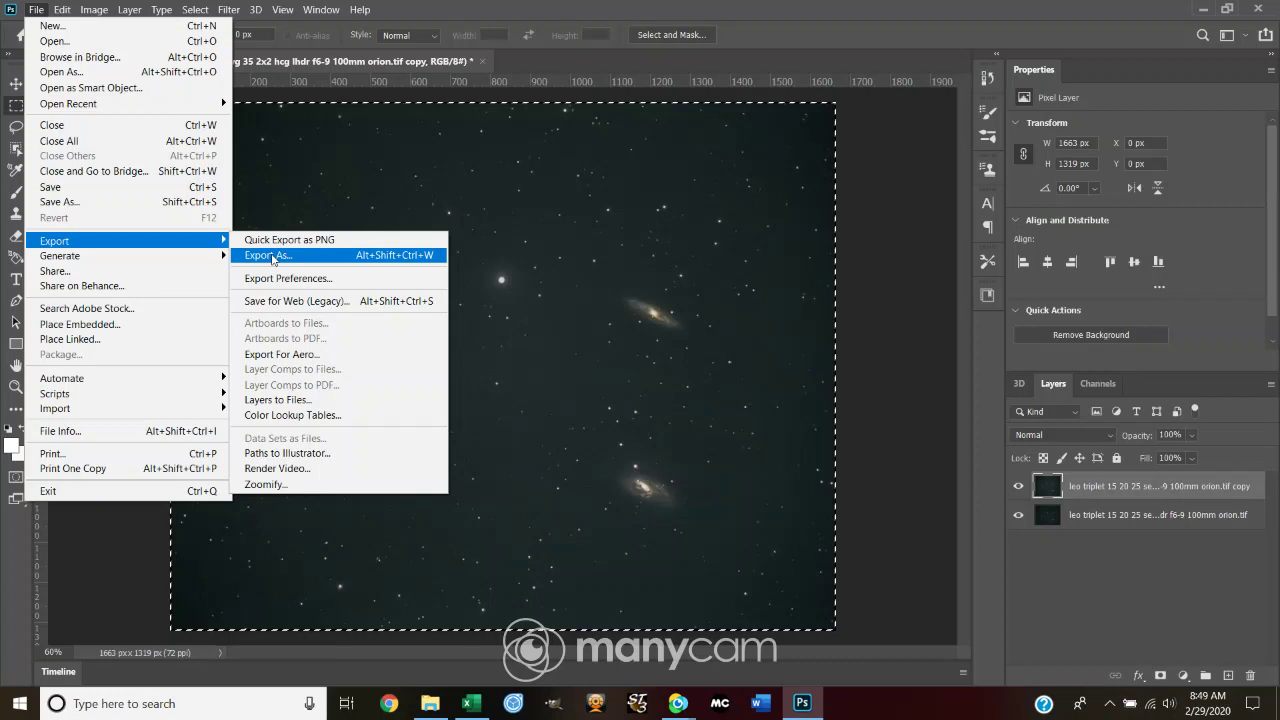
click(268, 255)
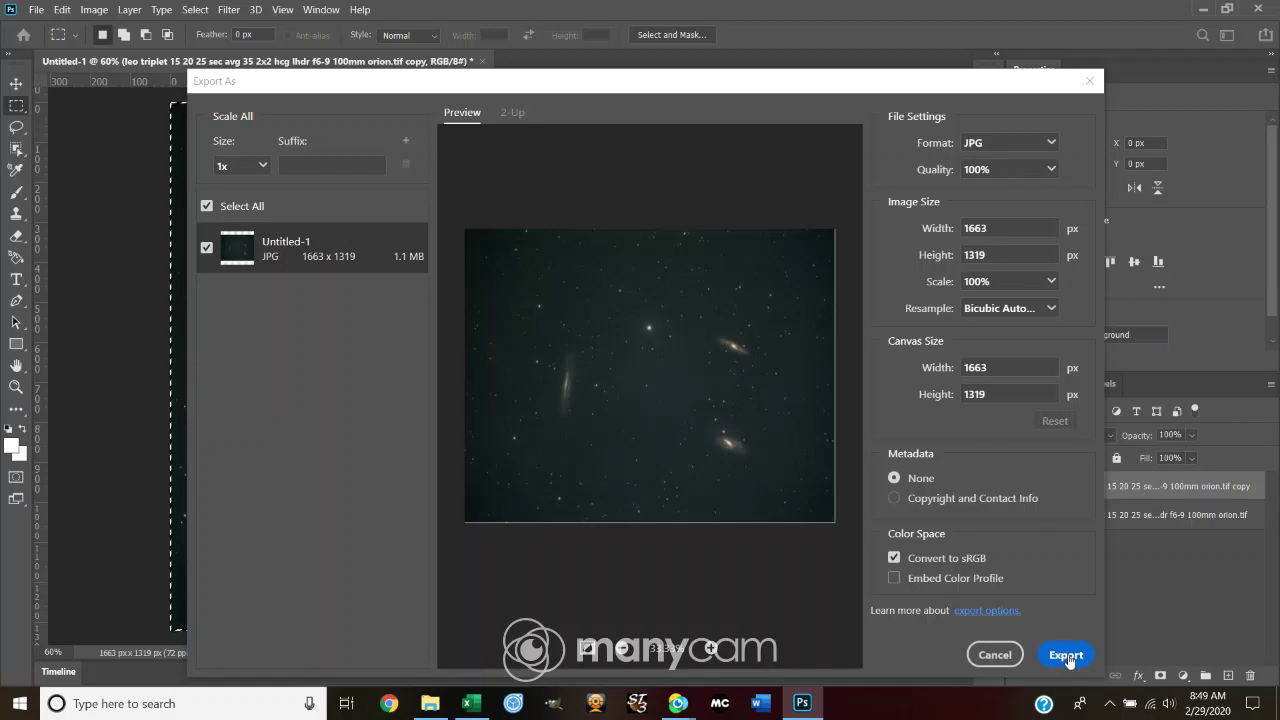
click(1008, 144)
click(1010, 147)
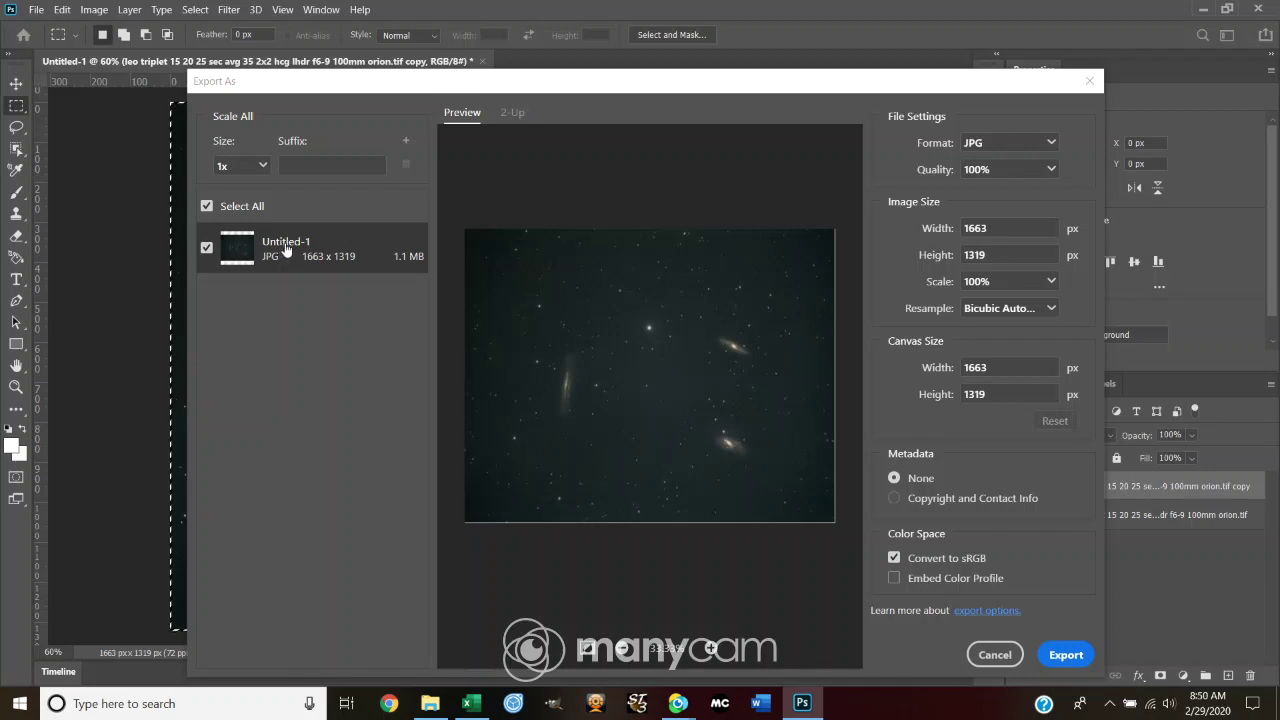
Export the JPG into zz Uploads, replacing the existing leo triplet PS file.
click(1066, 654)
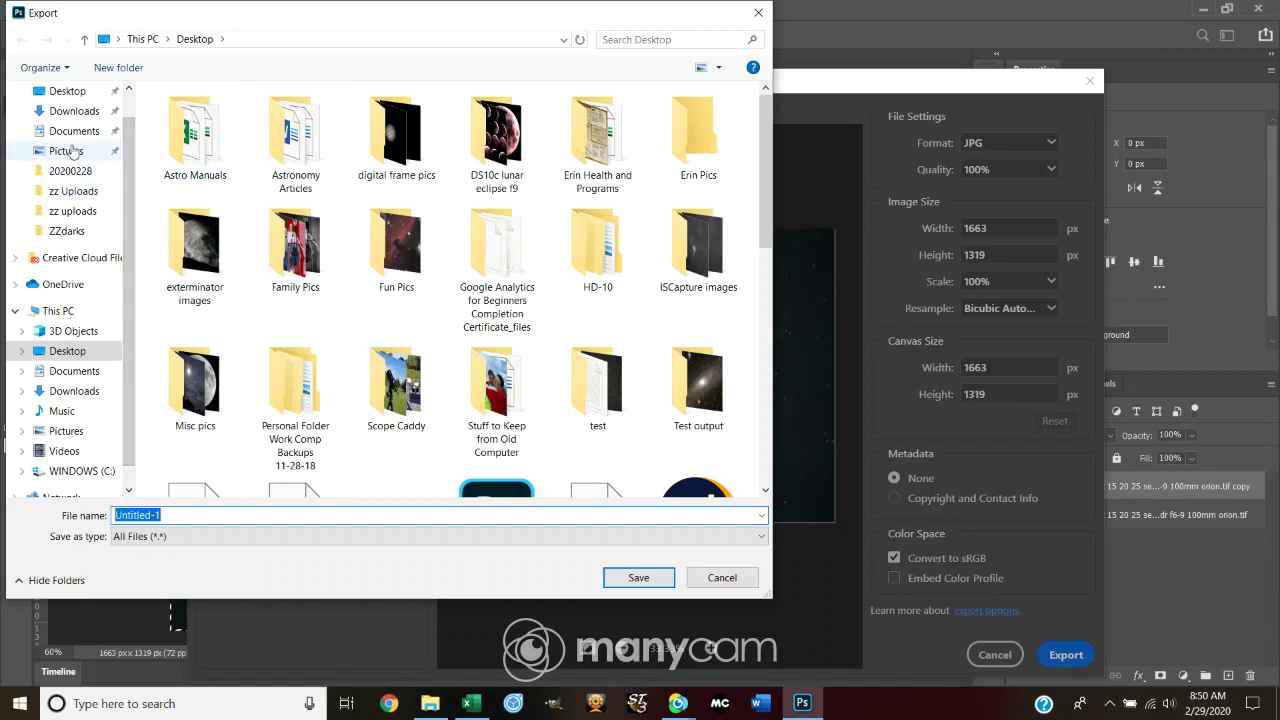
click(73, 191)
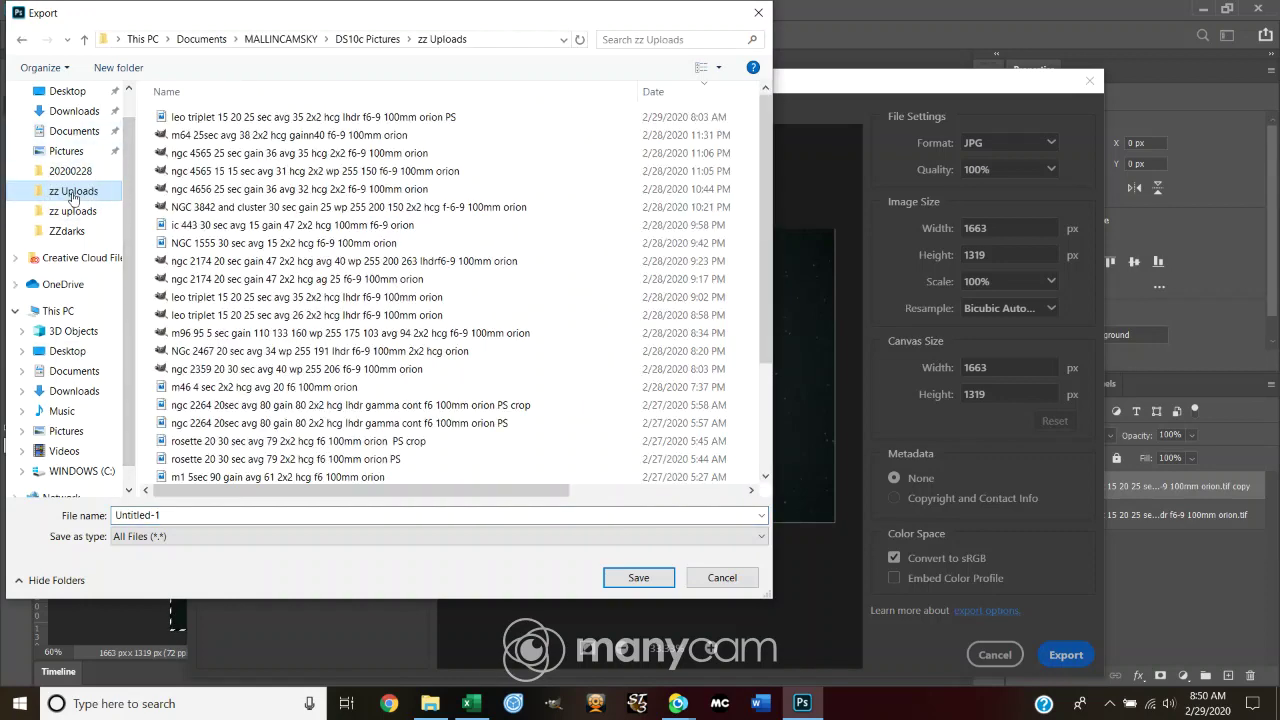
click(334, 118)
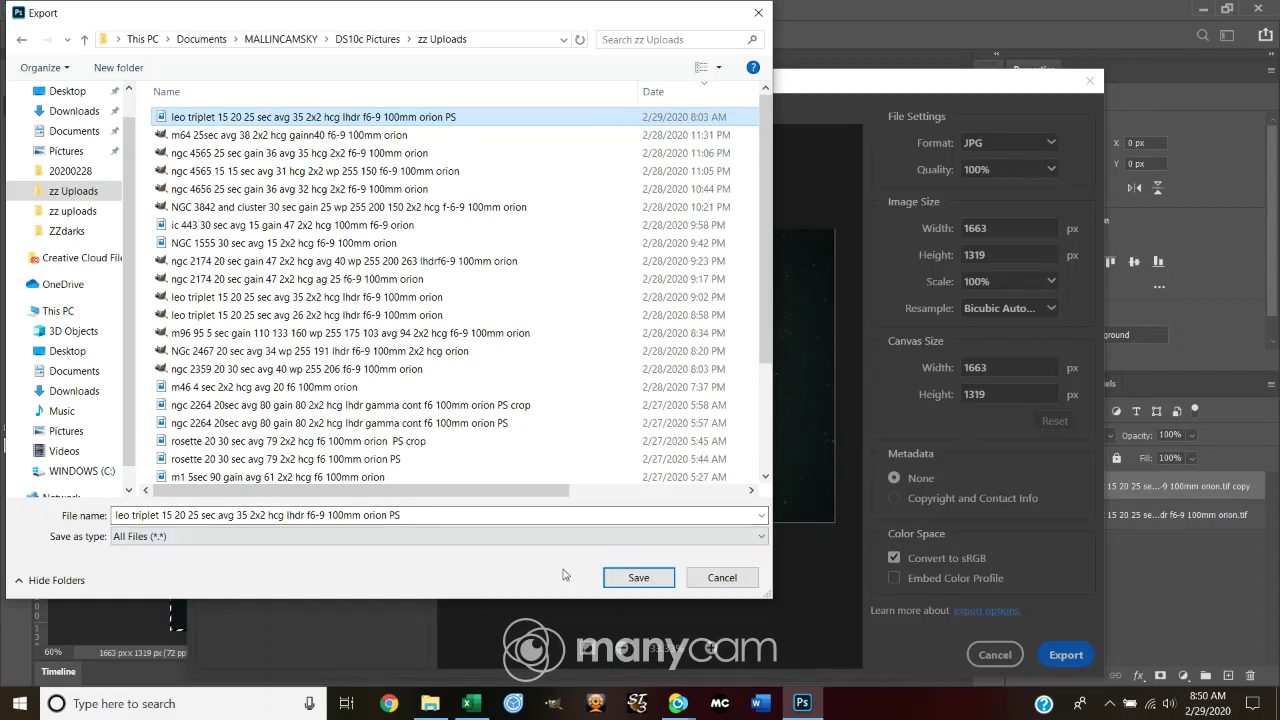
click(638, 578)
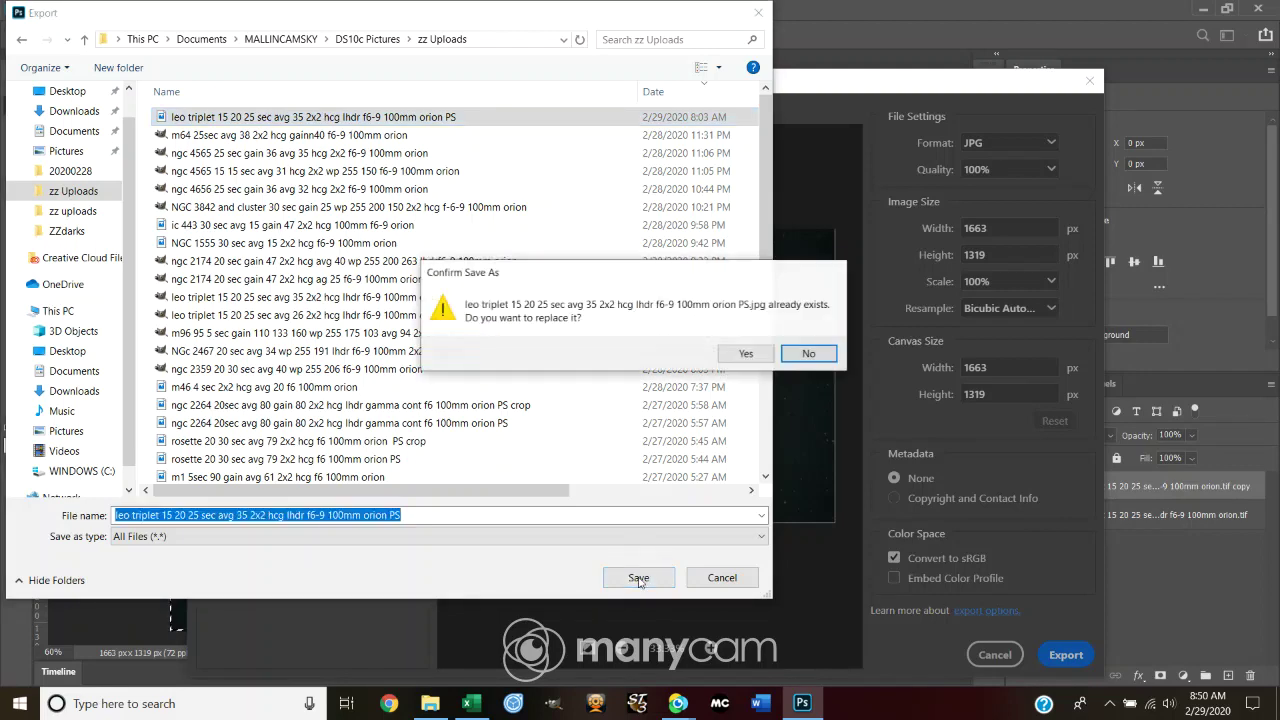
click(728, 354)
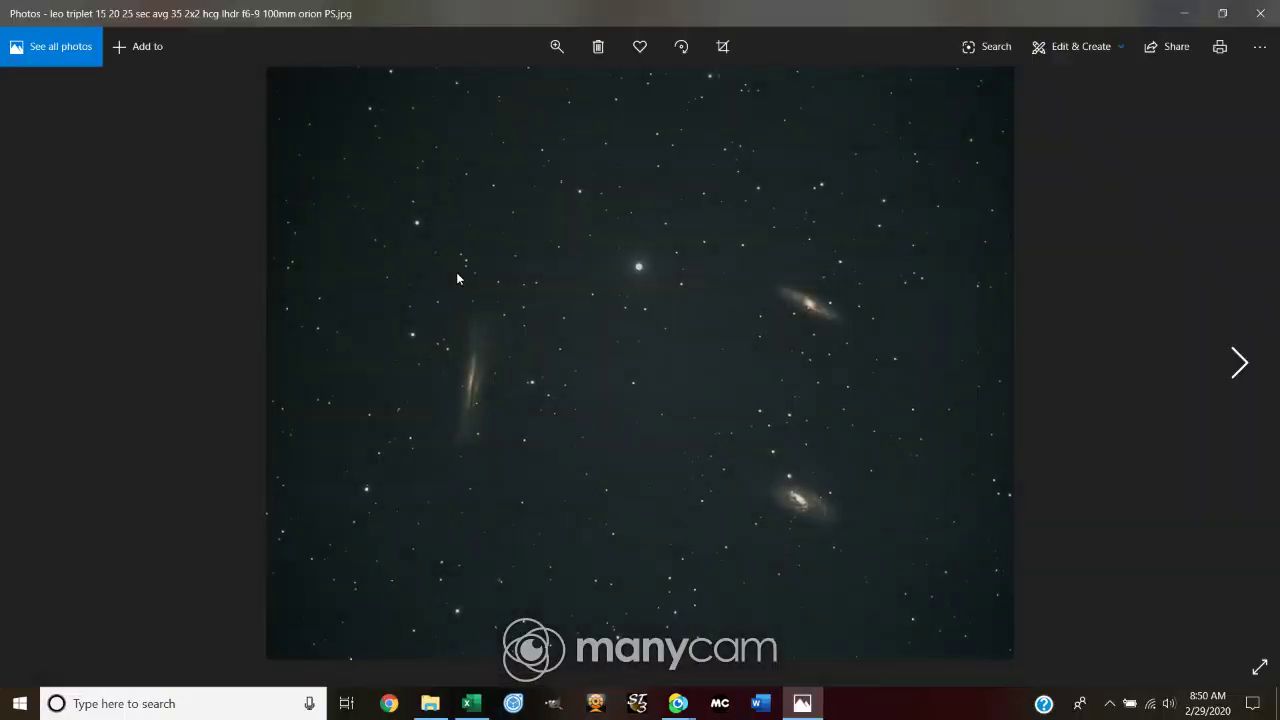
Open the leo triplet JPG in the Photos editor via Edit & Create > Edit.
click(1064, 55)
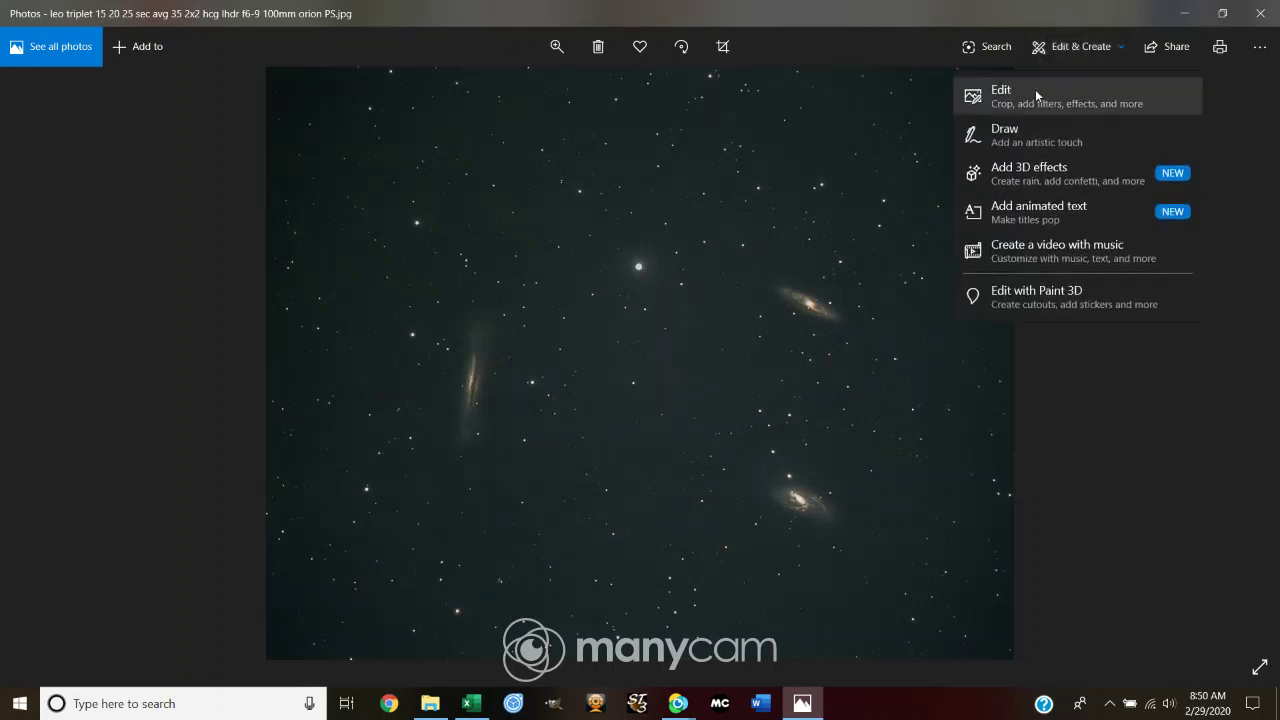
click(1035, 89)
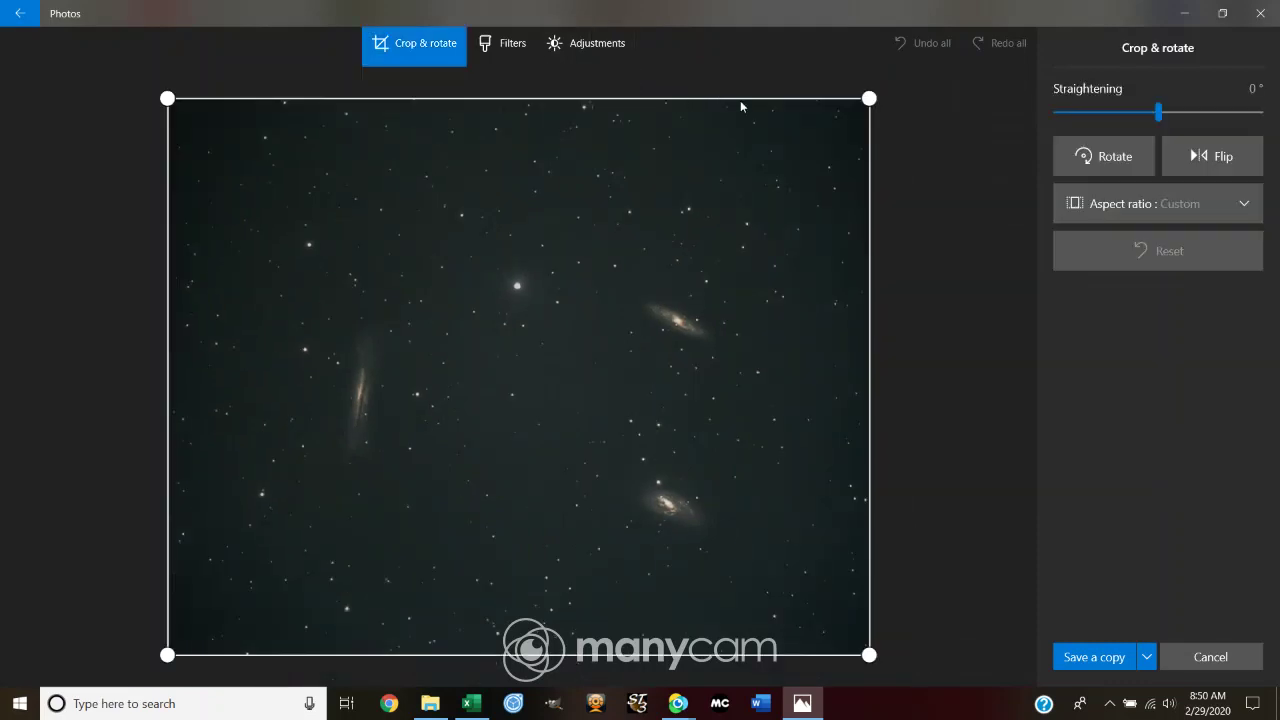
Set Clarity to 44 under Adjustments and save the edit over the original photo.
click(588, 44)
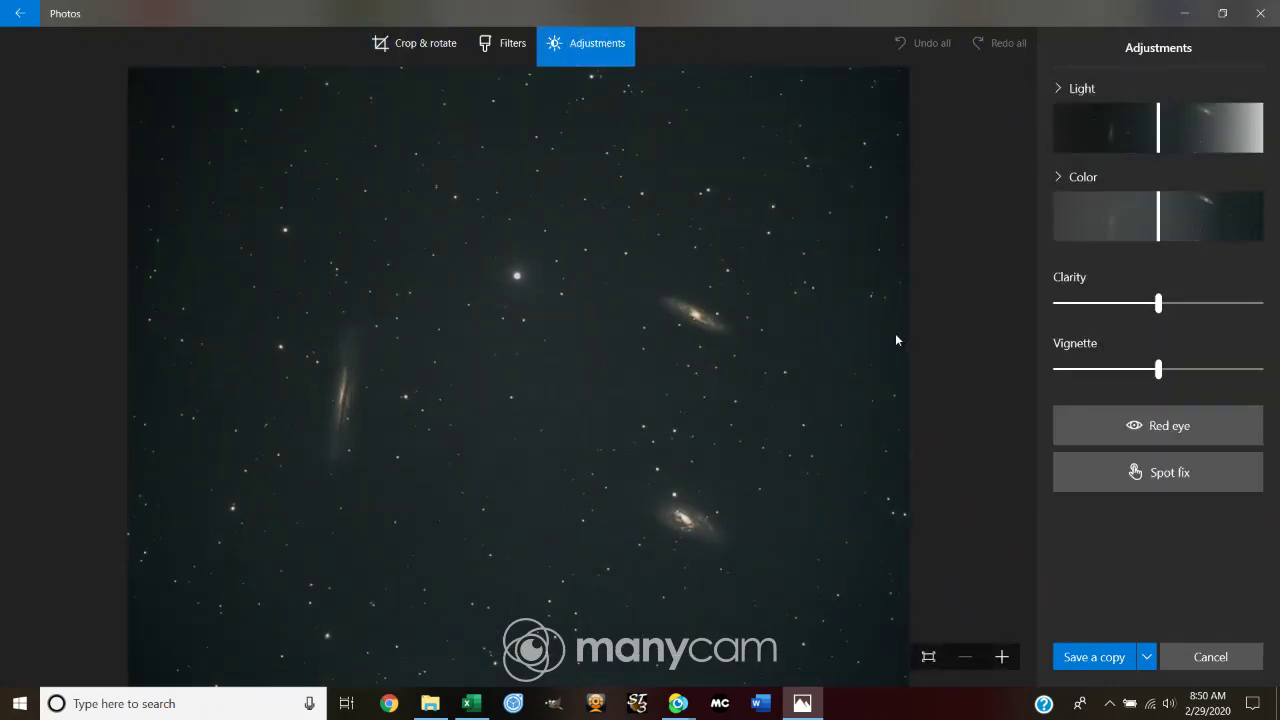
click(1159, 306)
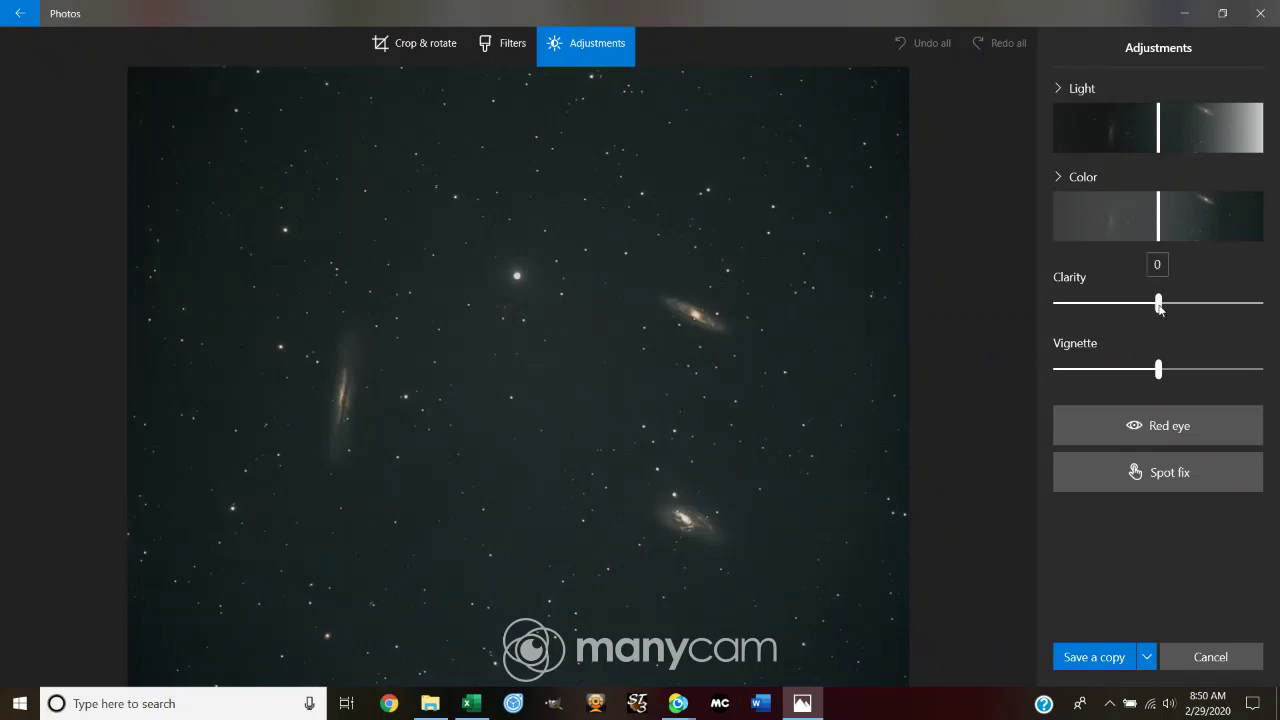
drag(1158, 300, 1210, 392)
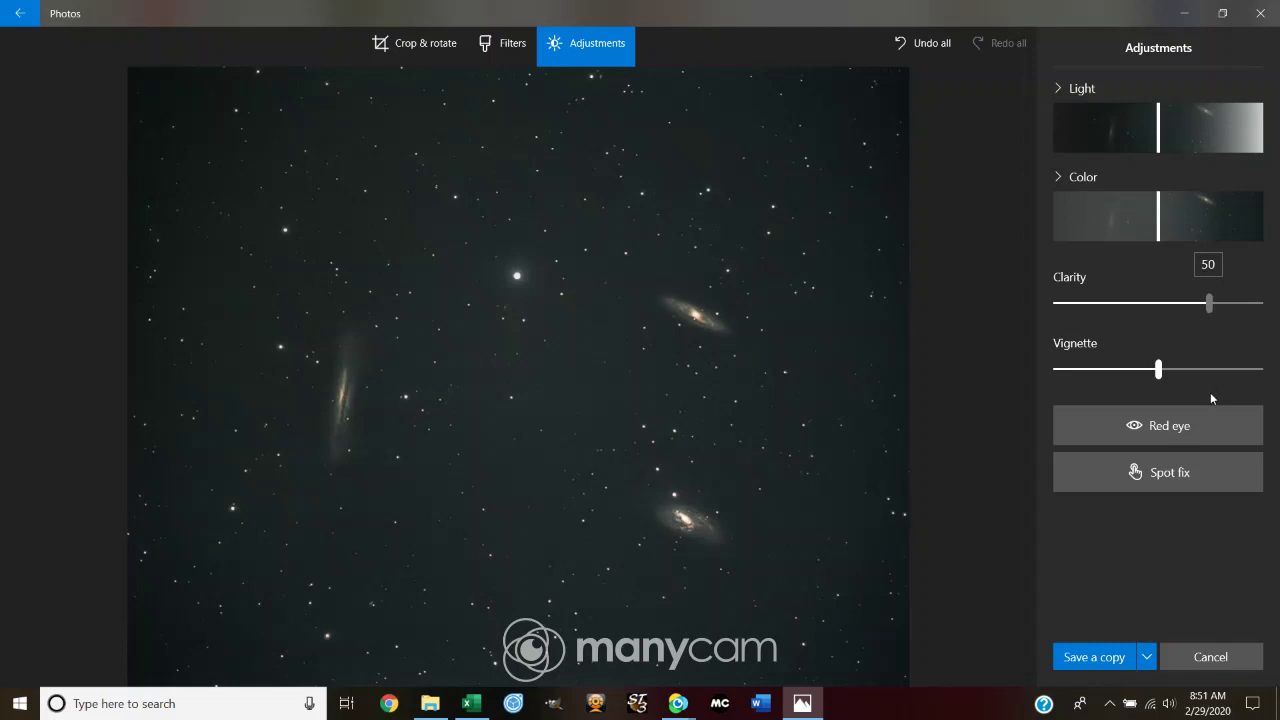
drag(1210, 392, 1210, 392)
drag(1209, 303, 1203, 331)
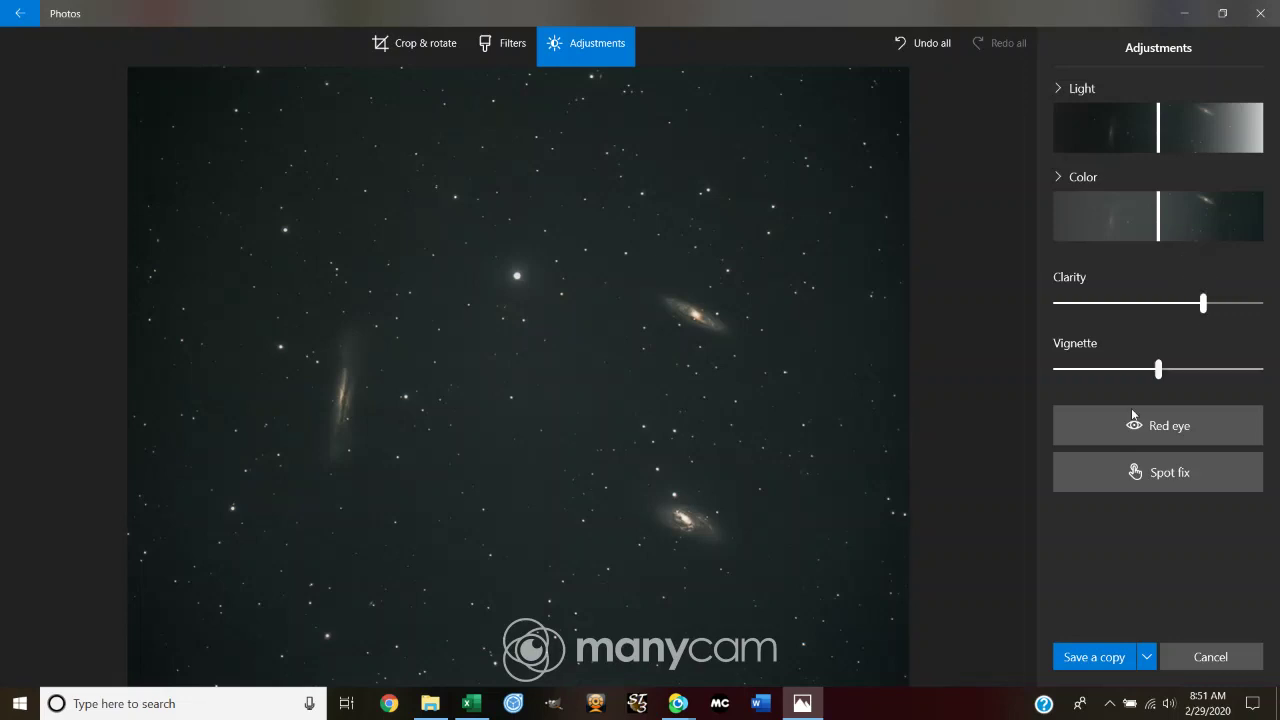
click(1147, 657)
click(1110, 629)
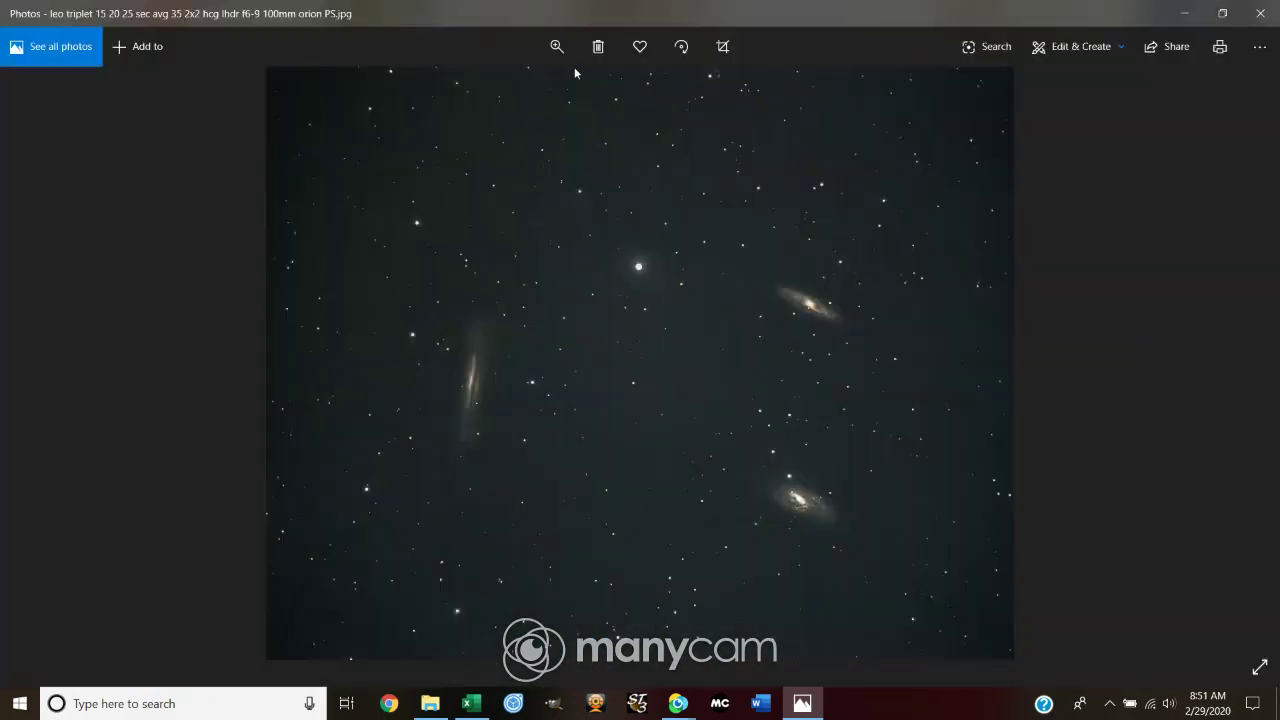
click(557, 46)
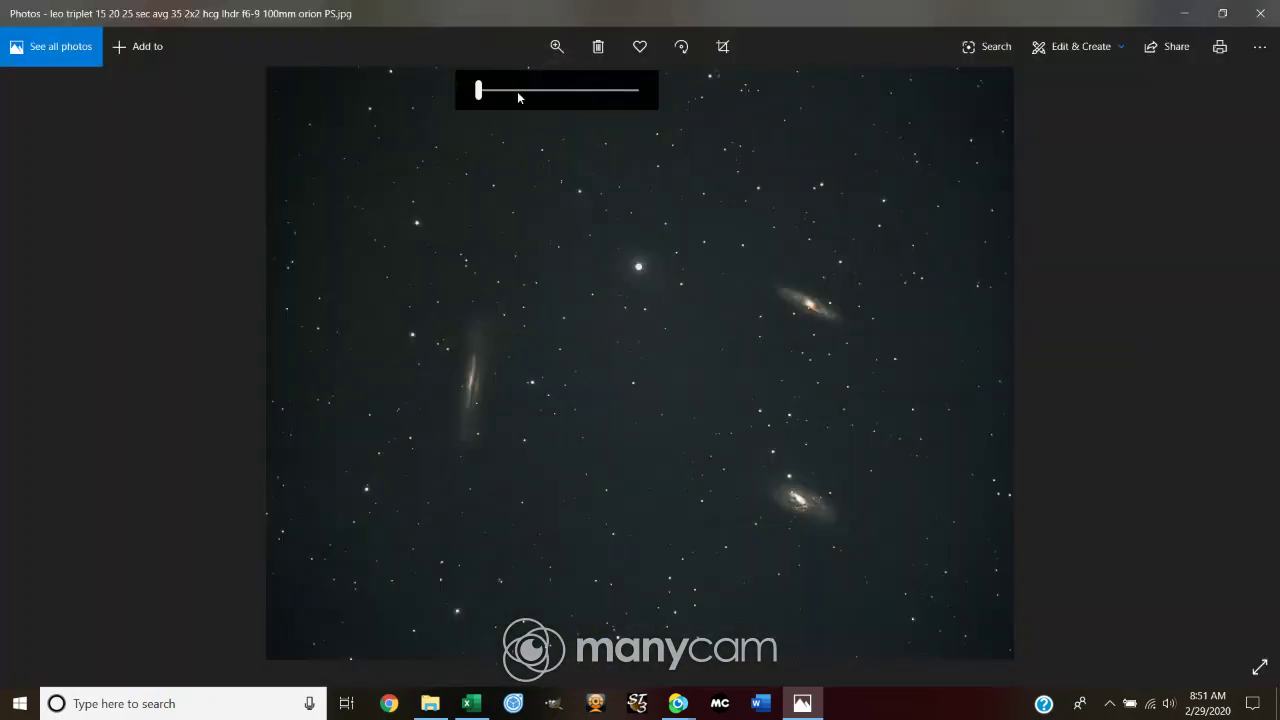
drag(479, 91, 526, 104)
drag(1010, 318, 643, 445)
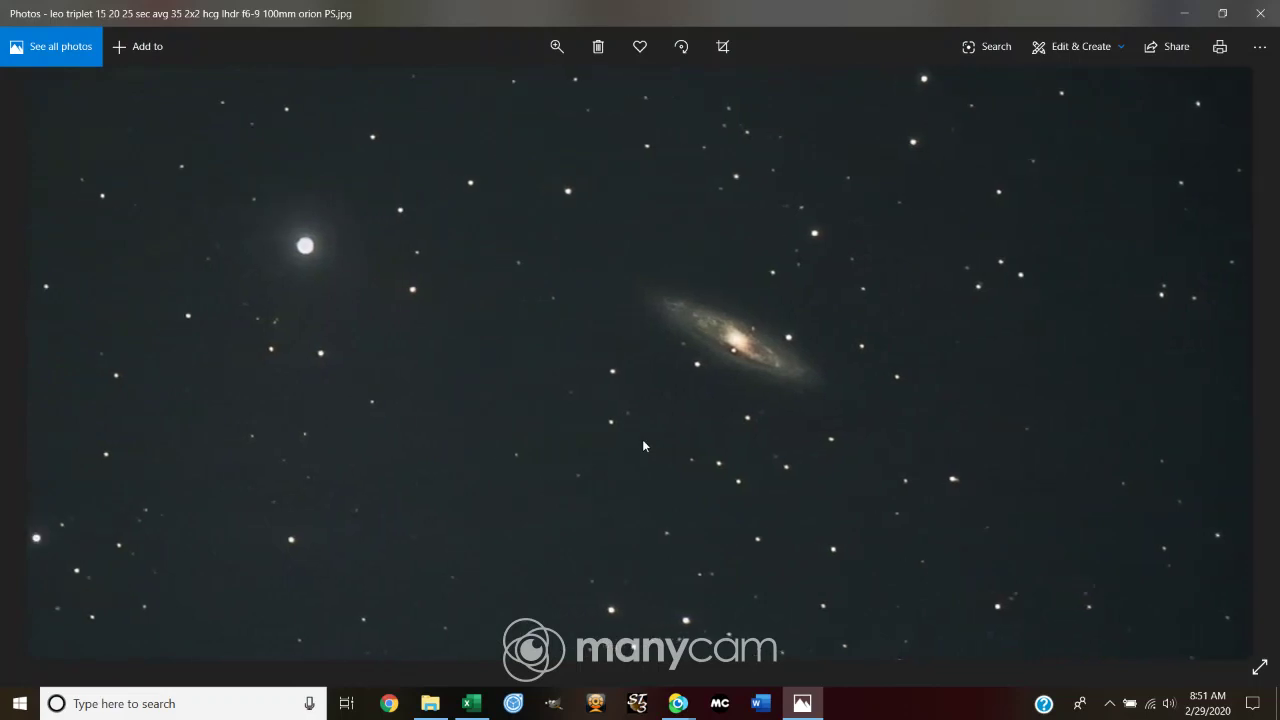
click(556, 50)
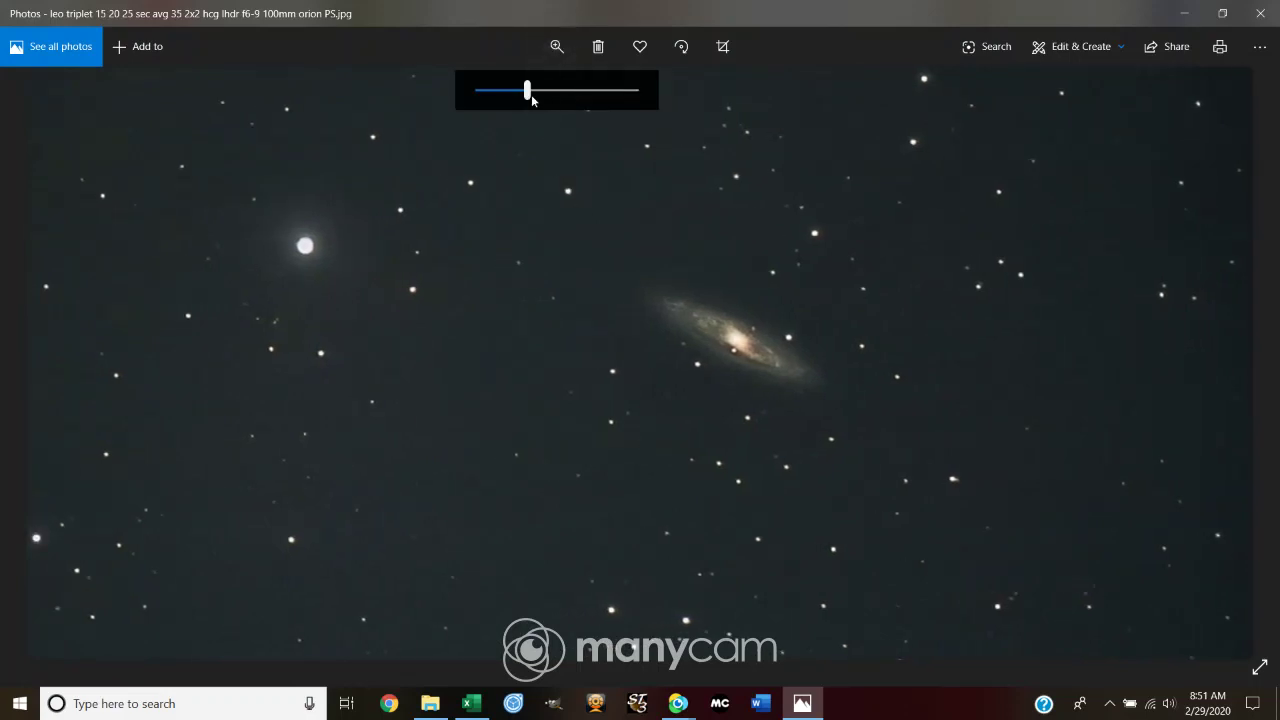
drag(528, 95, 472, 101)
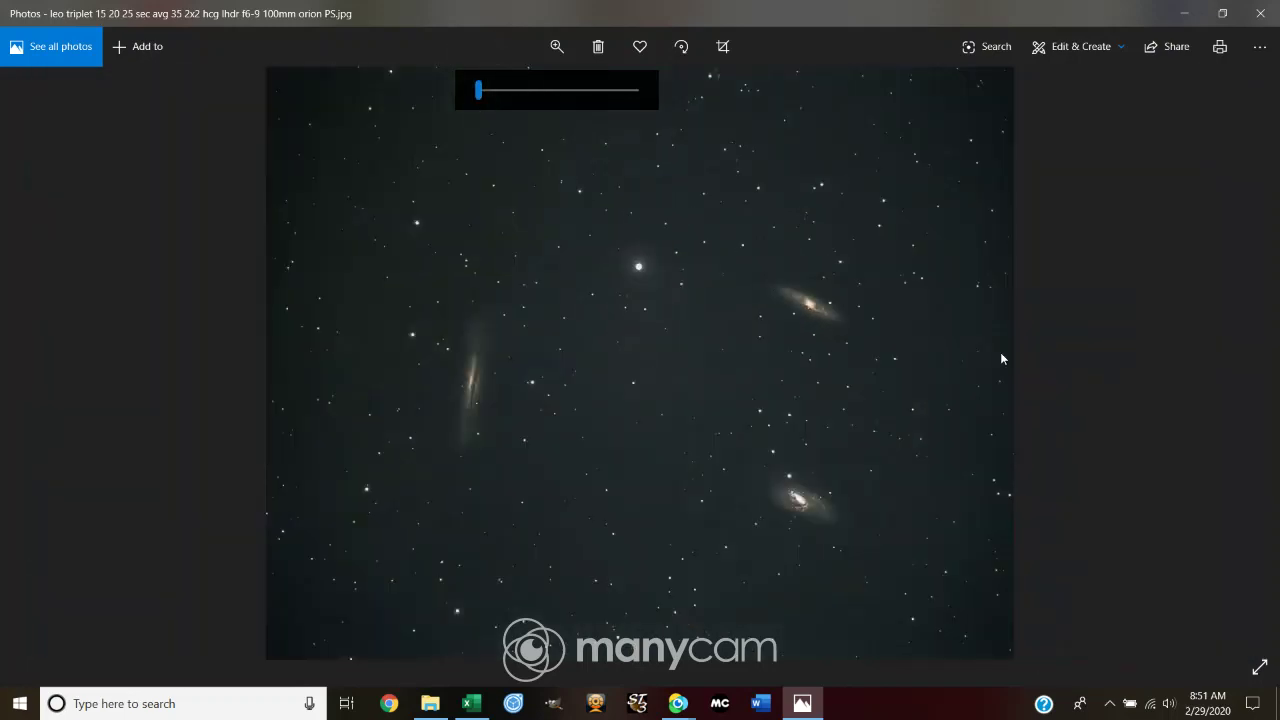